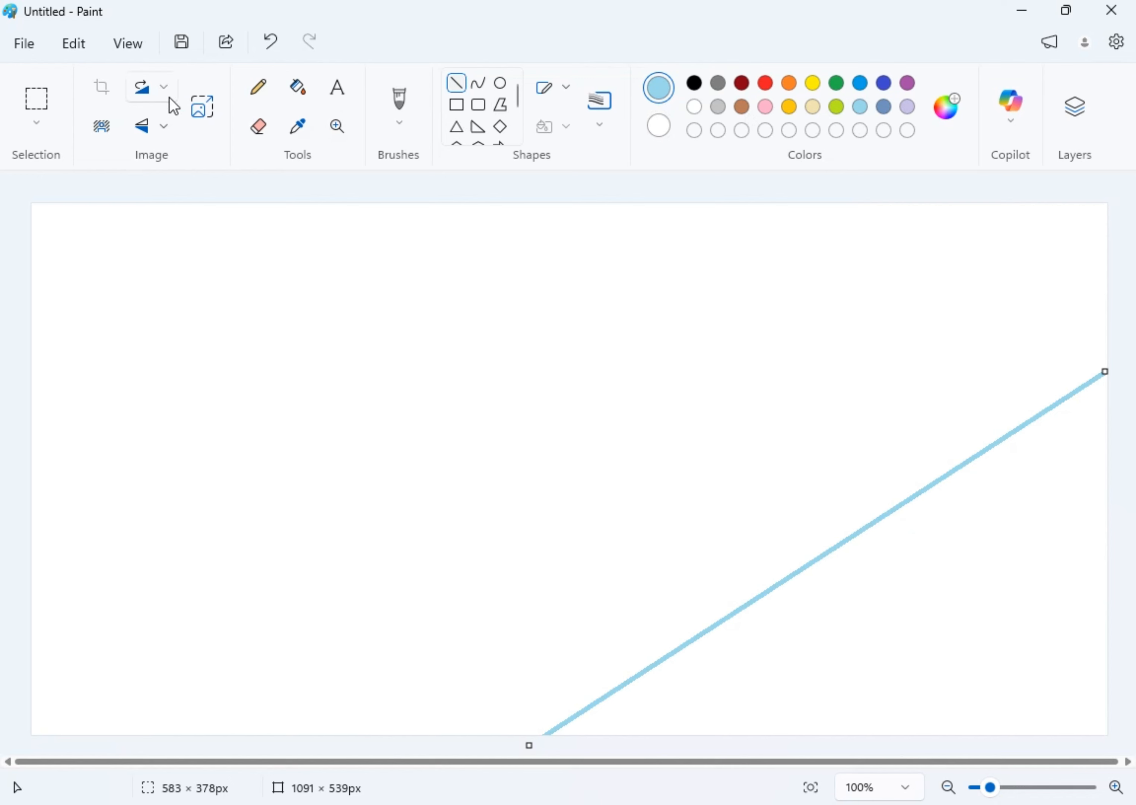
Fill the lower-right corner light blue and add a bright blue diagonal band above it, bounded by a straight line
left_click(297, 88)
left_click(919, 587)
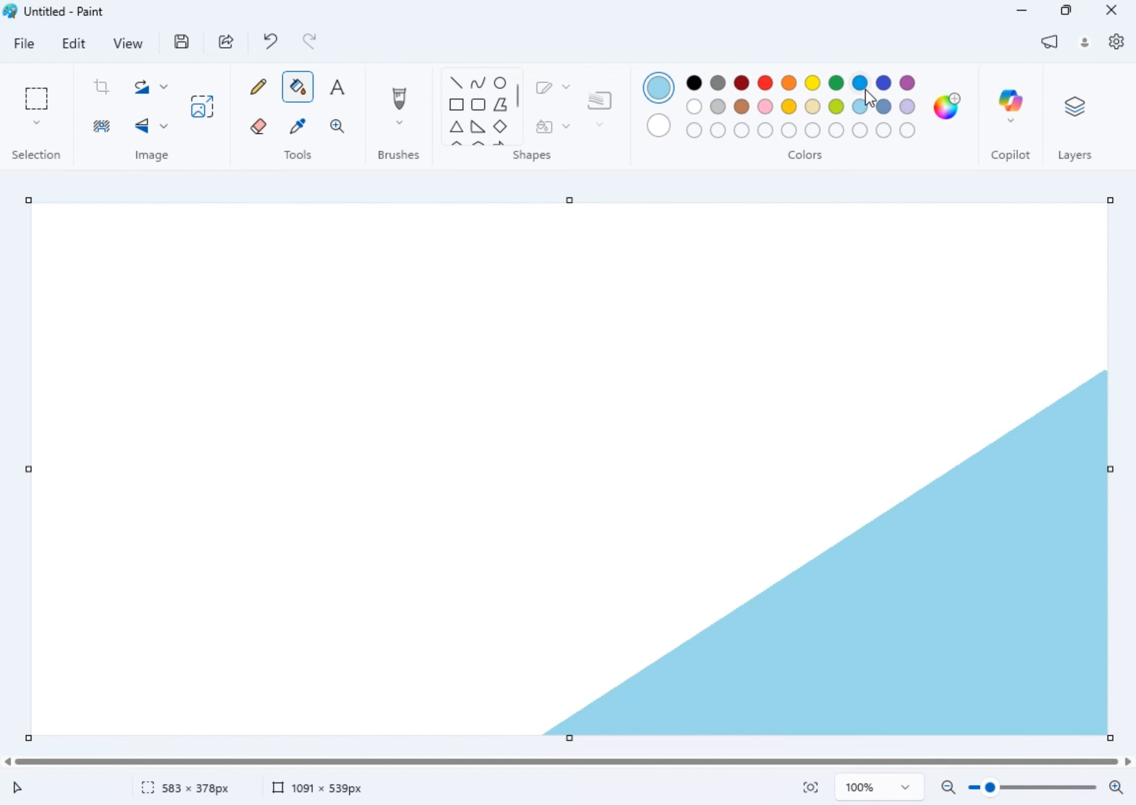
left_click(862, 85)
left_click(456, 83)
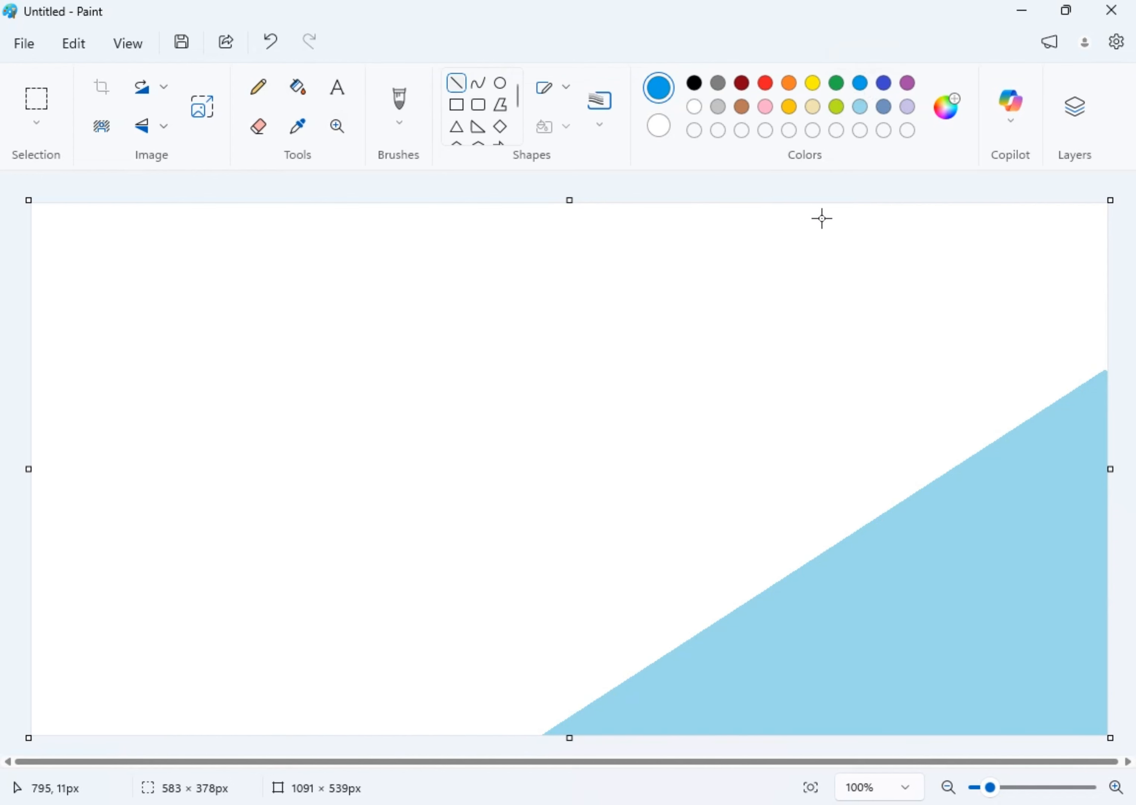
mouse_move(828, 203)
left_mouse_down()
mouse_move(446, 454)
mouse_move(173, 730)
mouse_move(153, 733)
left_mouse_up()
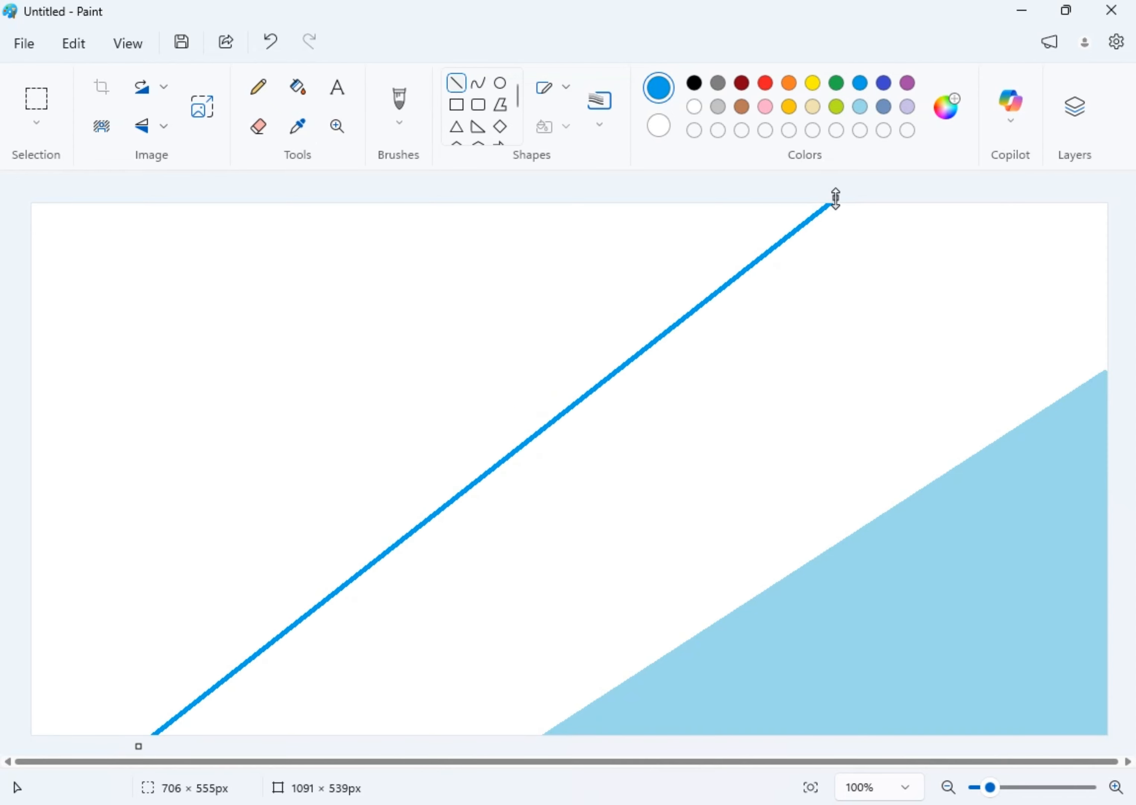
left_click(298, 88)
left_click(693, 332)
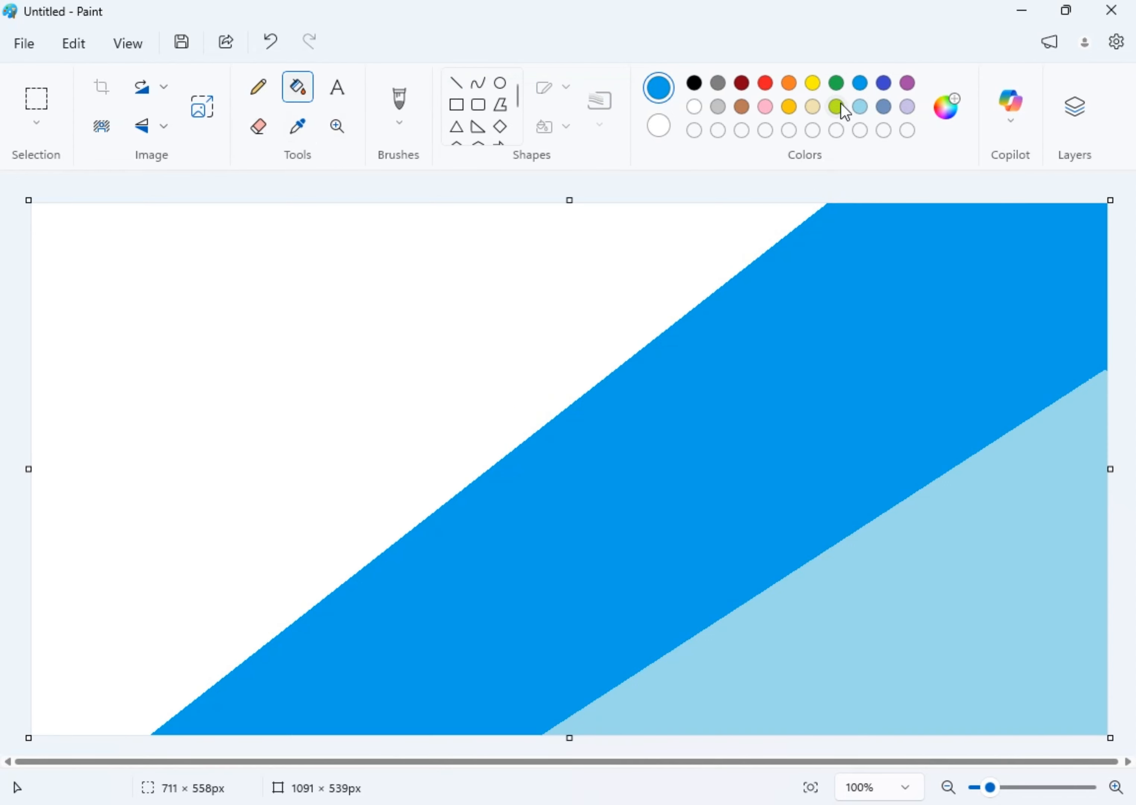
Draw an indigo diagonal line across the upper-left area, filling the white band beside it indigo and the remaining corner black
left_click(455, 83)
mouse_move(492, 203)
left_mouse_down()
mouse_move(147, 461)
mouse_move(31, 533)
mouse_move(528, 191)
left_mouse_up()
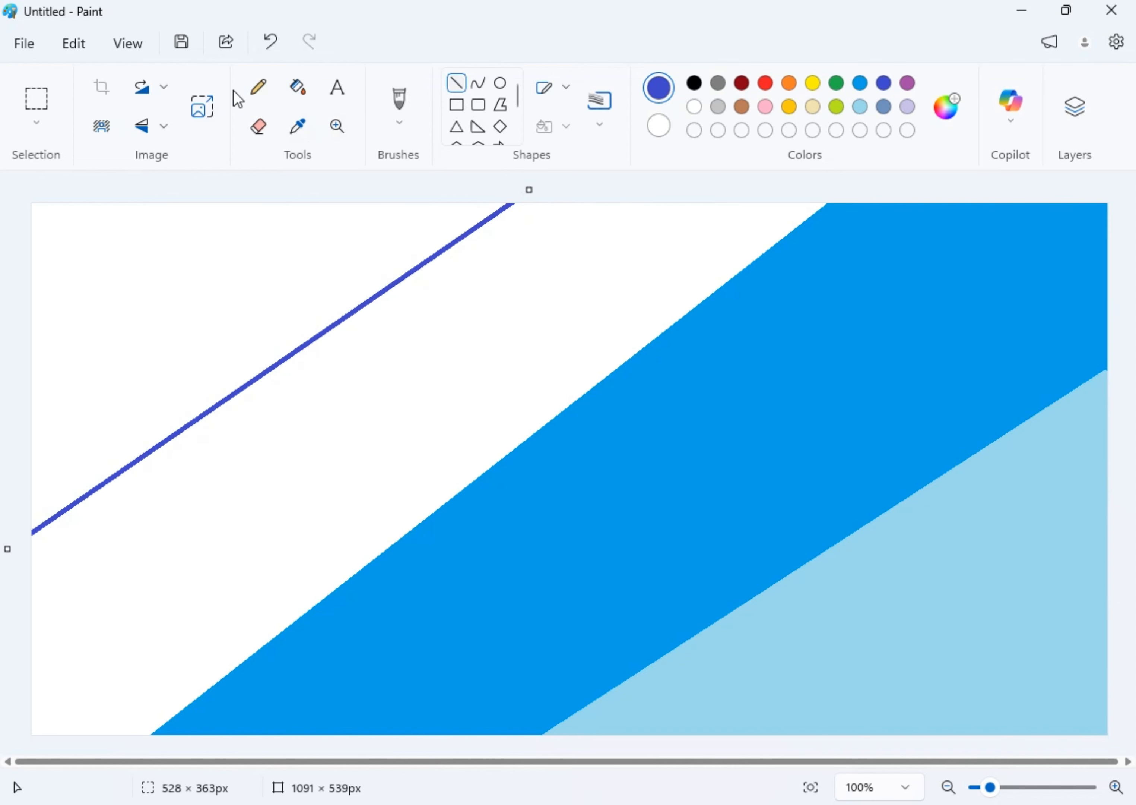
left_click(298, 89)
left_click(675, 216)
left_click(700, 81)
left_click(319, 215)
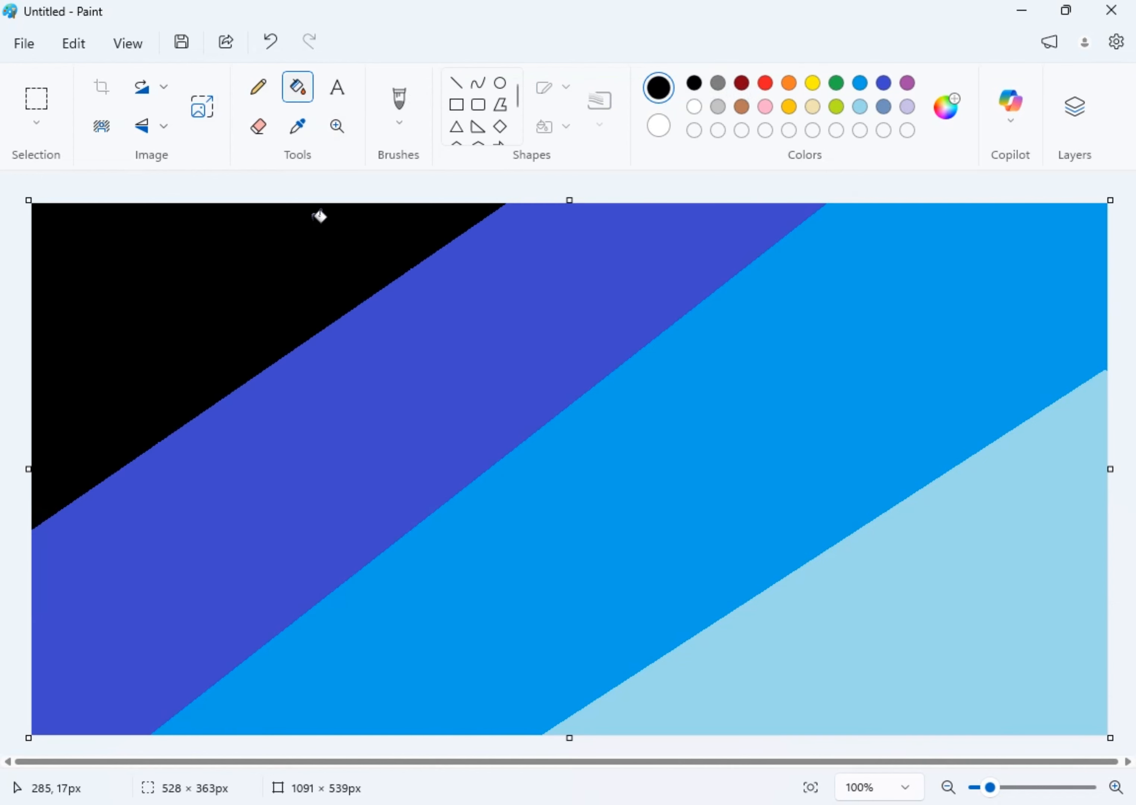
Resize the image in pixels to a horizontal size of 1, with the aspect ratio unlocked
left_click(206, 119)
left_click(583, 311)
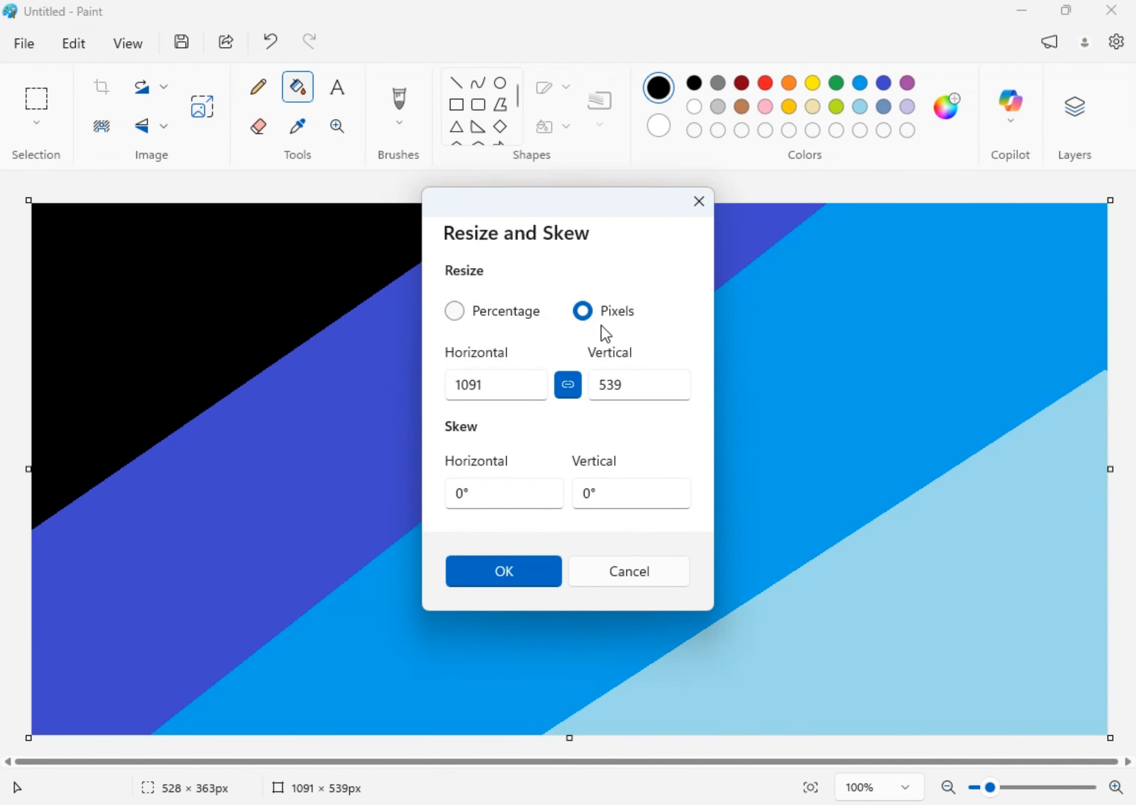
left_click(576, 387)
left_click(530, 385)
key("BackSpace")
type("0")
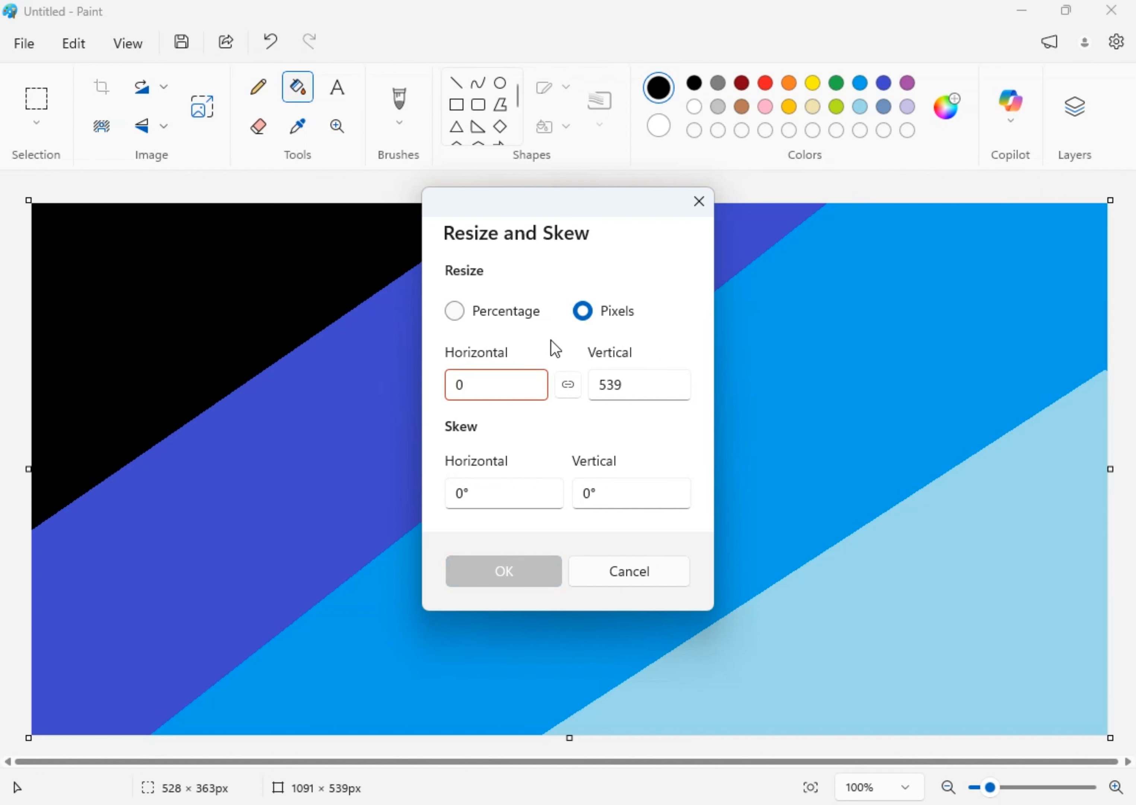
left_click(503, 388)
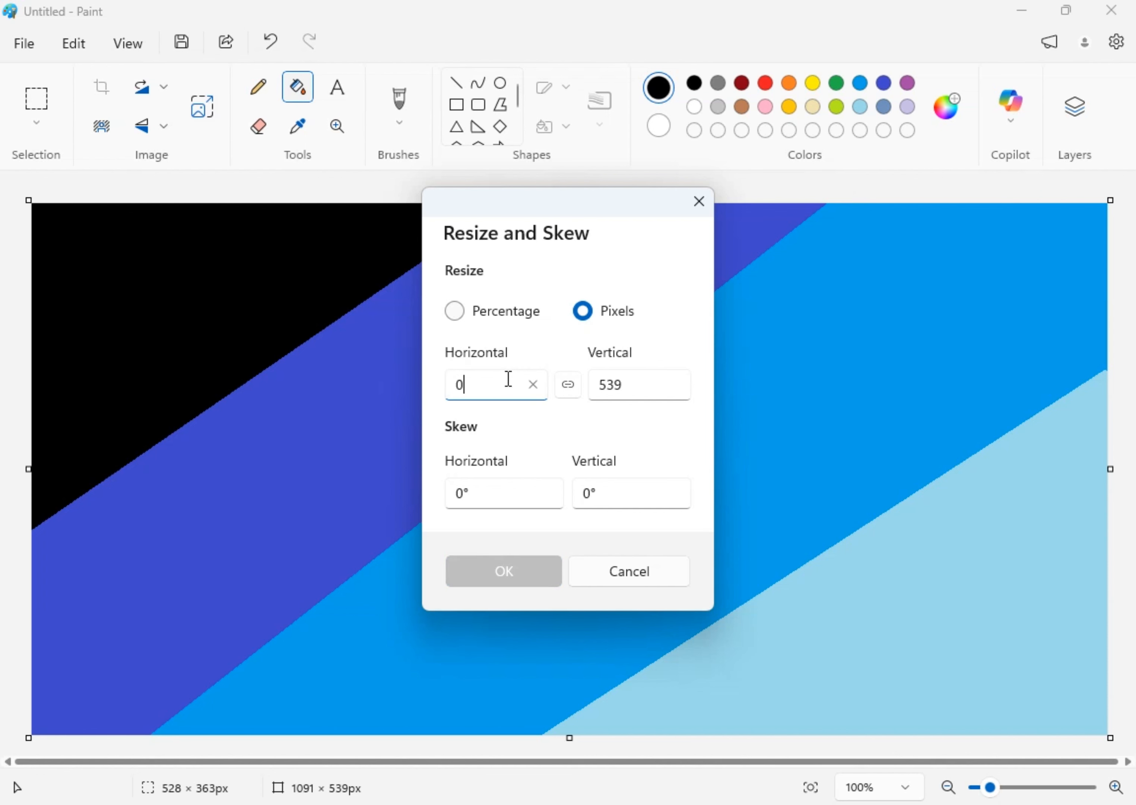
type("1")
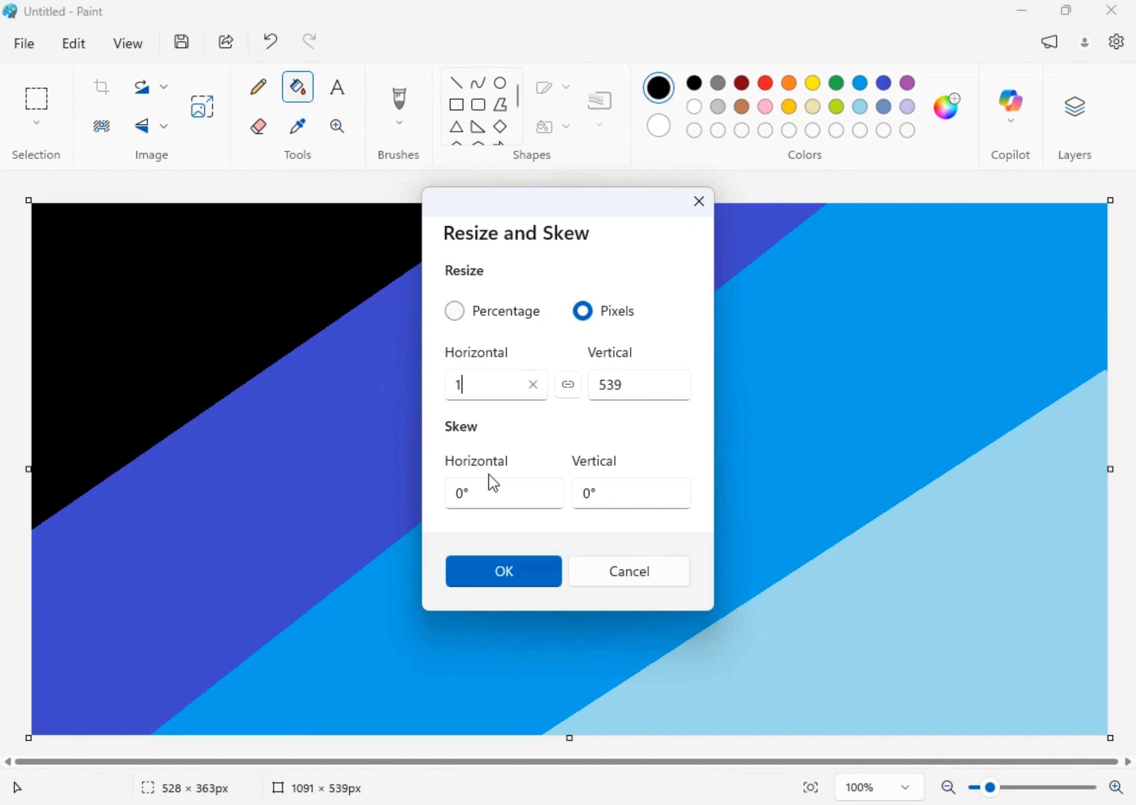
left_click(524, 572)
Stretch the image back to a horizontal size of 1091 pixels without keeping the aspect ratio
left_click(202, 106)
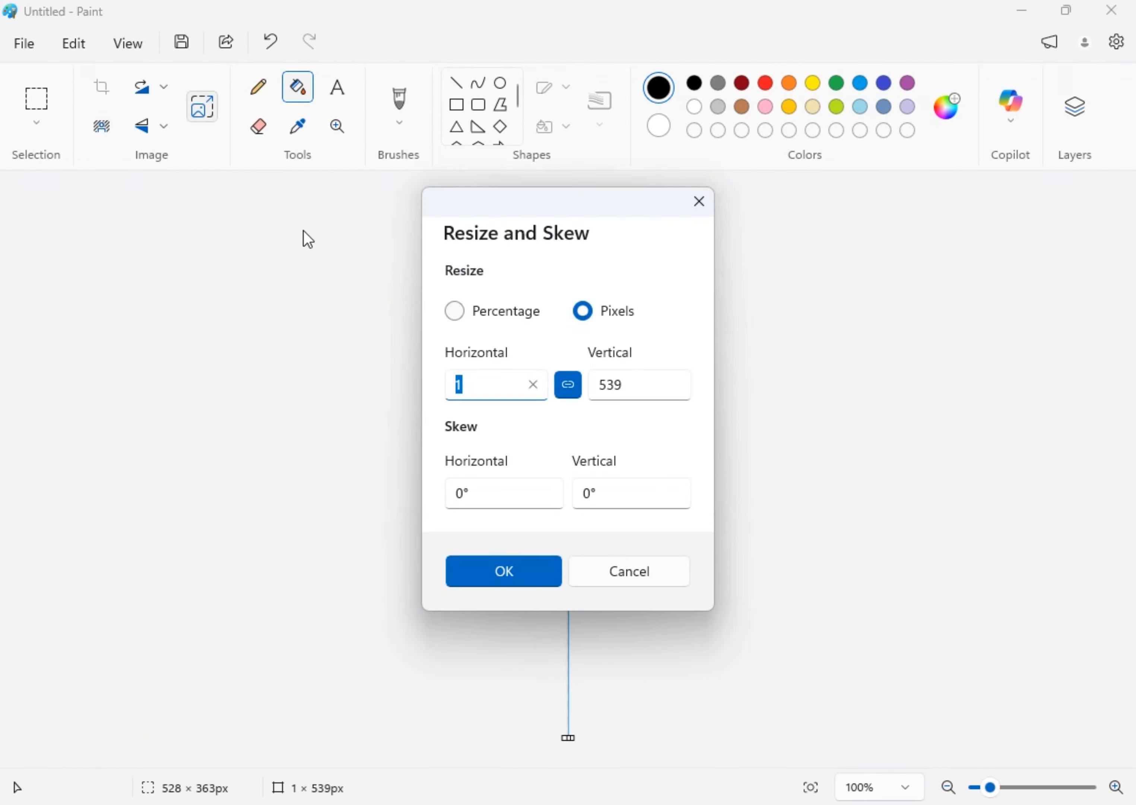
left_click(571, 382)
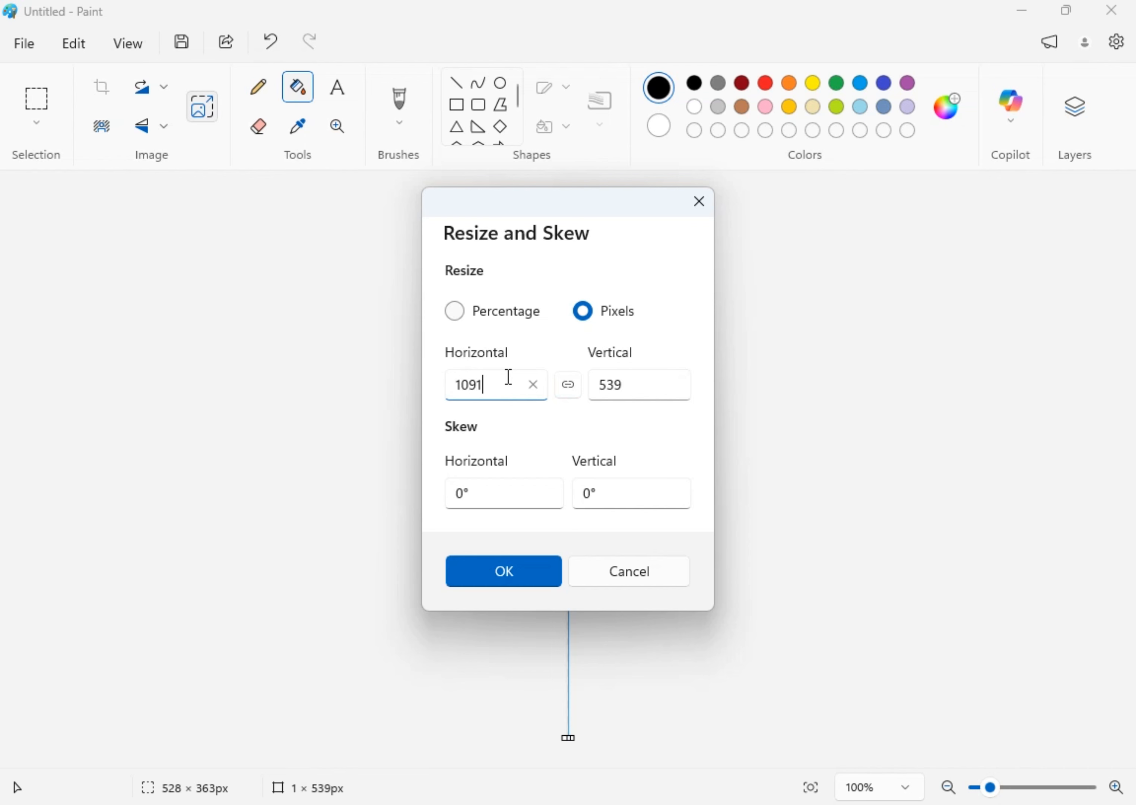
type("1091")
left_click(547, 570)
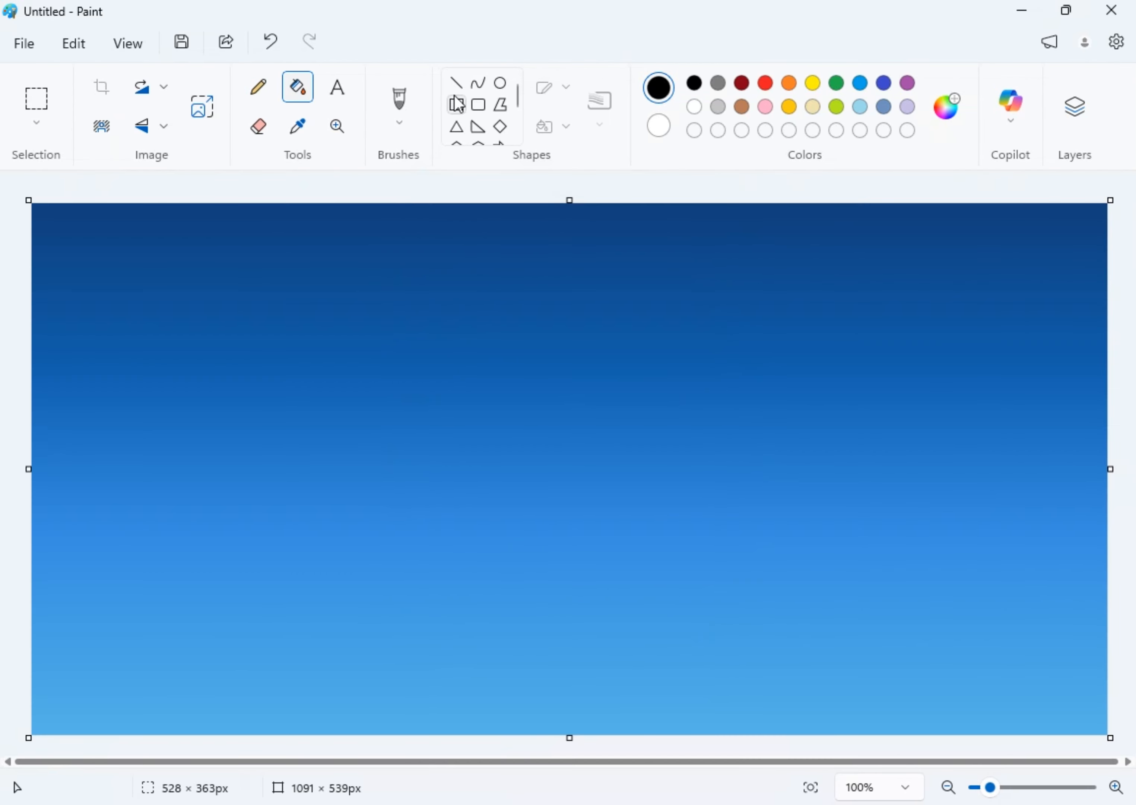
Switch to the blank Paint window and draw a 9 px black freehand valley outline across the canvas with the Pencil
mouse_move(583, 802)
left_click(700, 724)
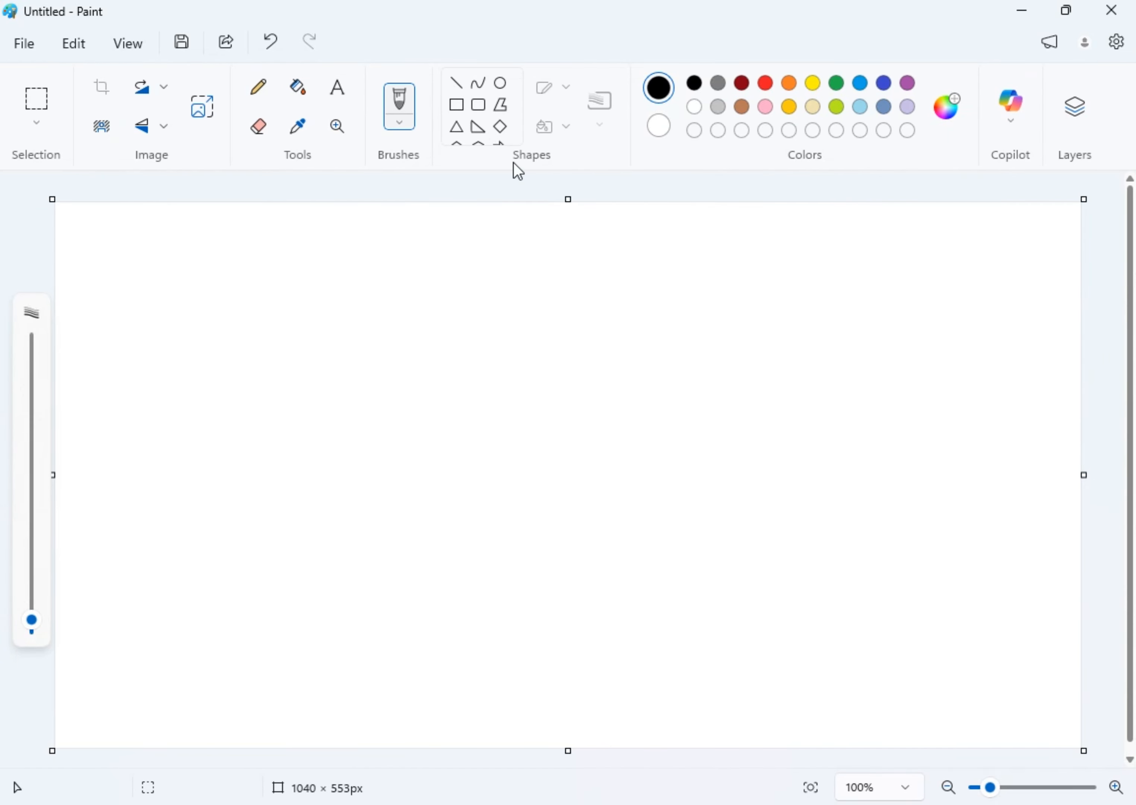
left_click(455, 86)
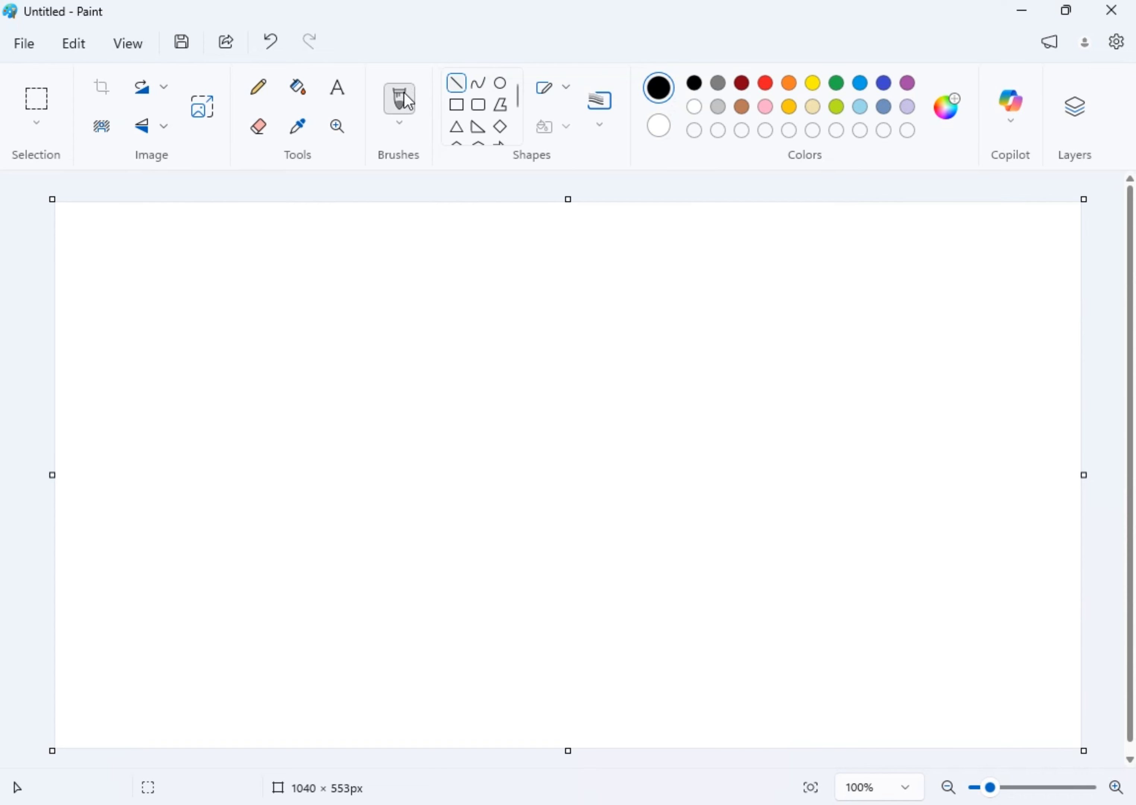
left_click(261, 98)
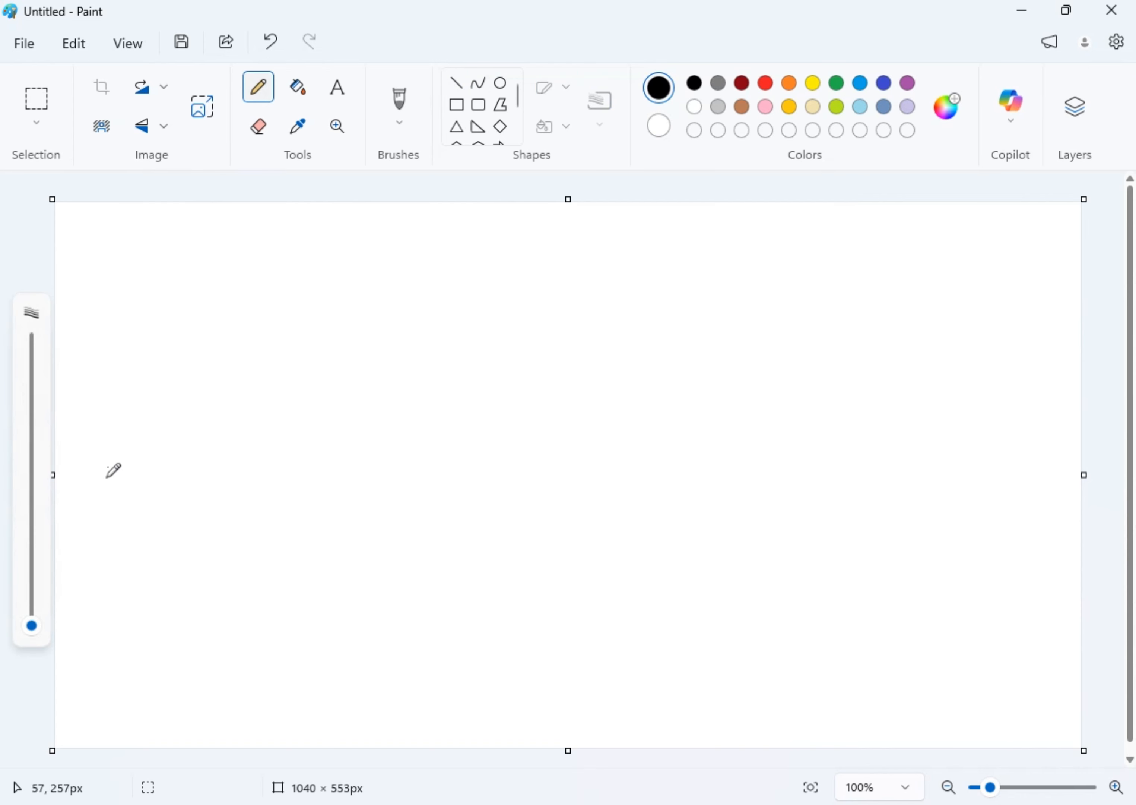
mouse_move(31, 625)
left_mouse_down()
mouse_move(31, 508)
mouse_move(44, 597)
mouse_move(34, 600)
left_mouse_up()
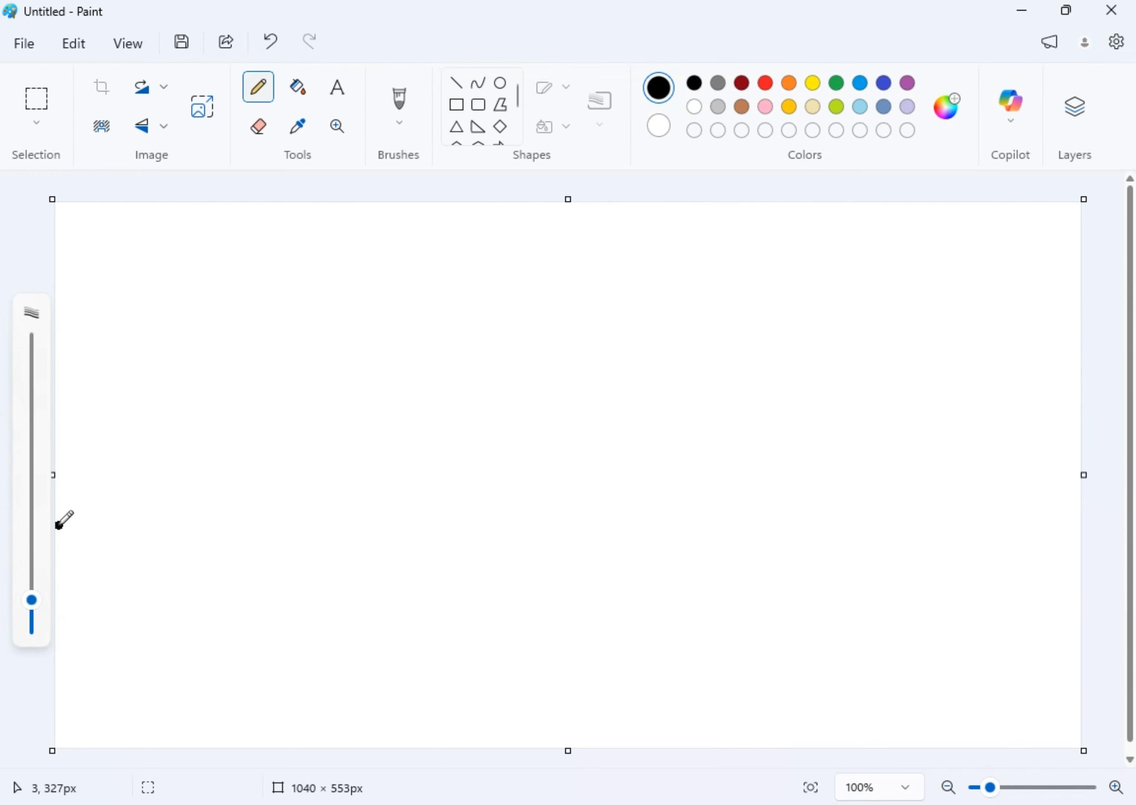
mouse_move(58, 524)
left_mouse_down()
mouse_move(127, 528)
mouse_move(463, 713)
mouse_move(703, 728)
mouse_move(776, 657)
mouse_move(966, 514)
mouse_move(958, 518)
mouse_move(1078, 467)
left_mouse_up()
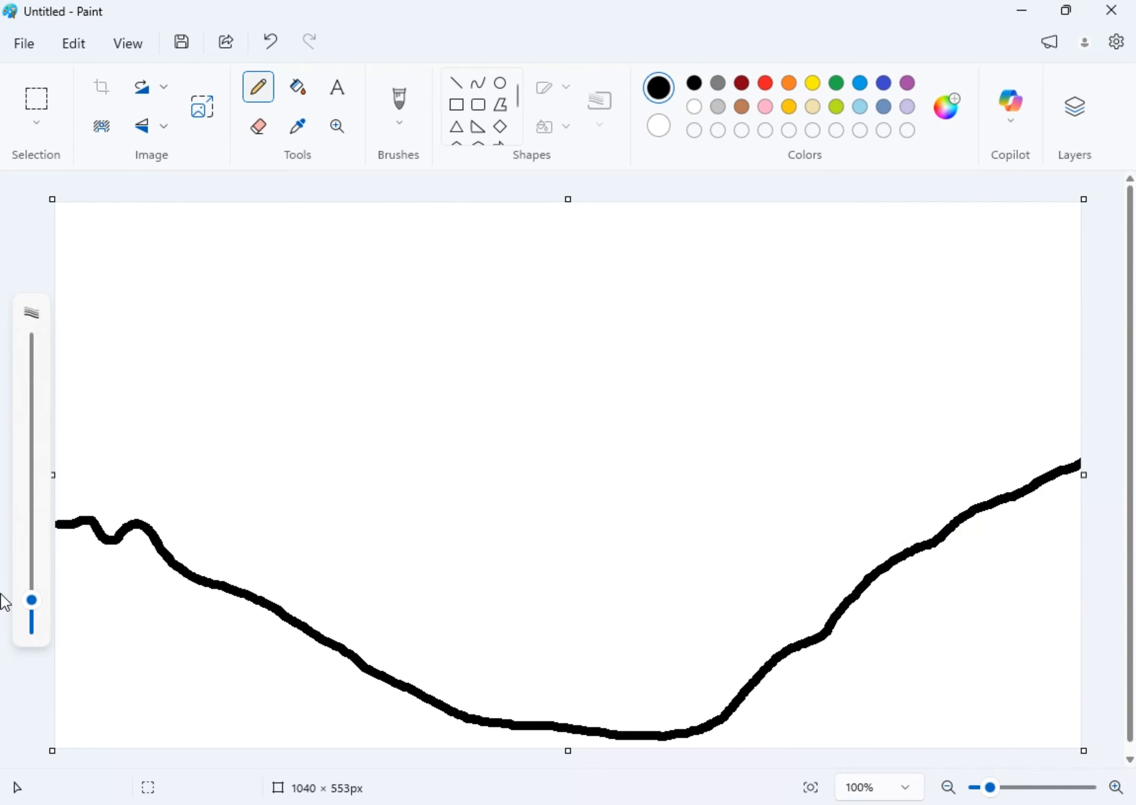
Raise the left slope with a second pencil contour and fill the hills and the gap between the contours black
mouse_move(385, 679)
left_mouse_down()
mouse_move(329, 621)
mouse_move(181, 525)
mouse_move(118, 492)
mouse_move(60, 484)
left_mouse_up()
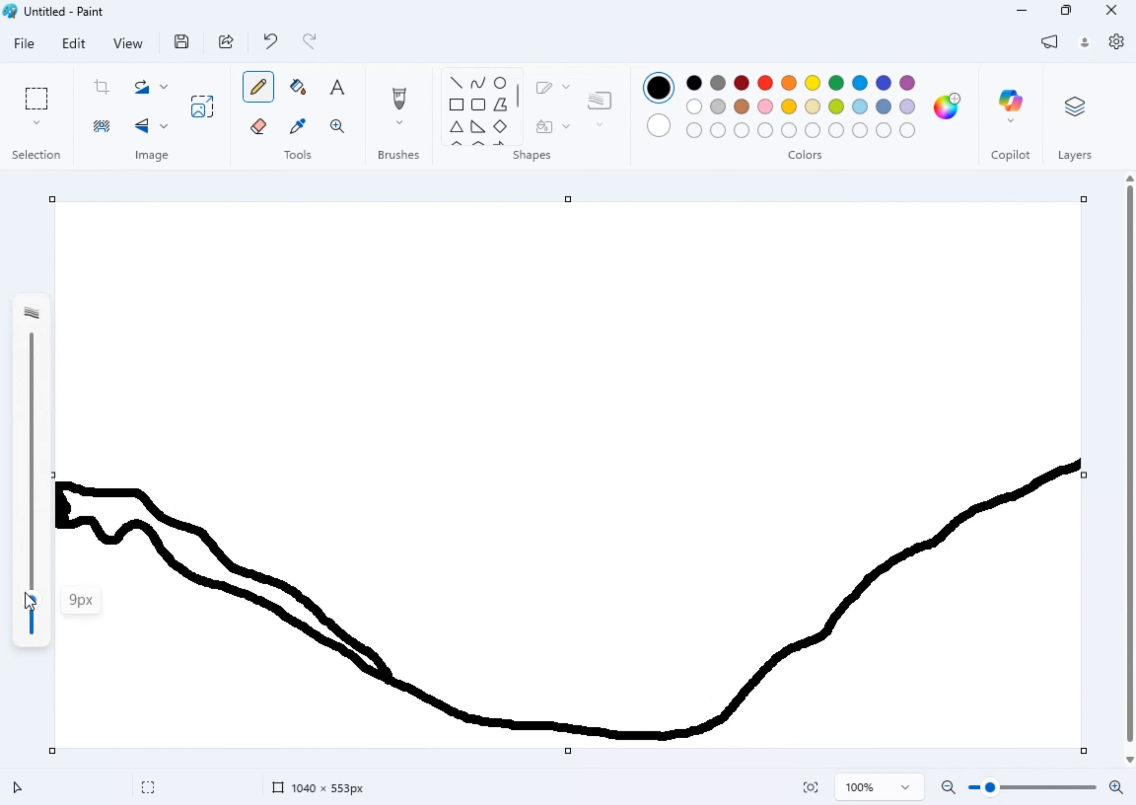
mouse_move(31, 599)
left_mouse_down()
mouse_move(31, 489)
mouse_move(76, 519)
mouse_move(120, 520)
left_mouse_up()
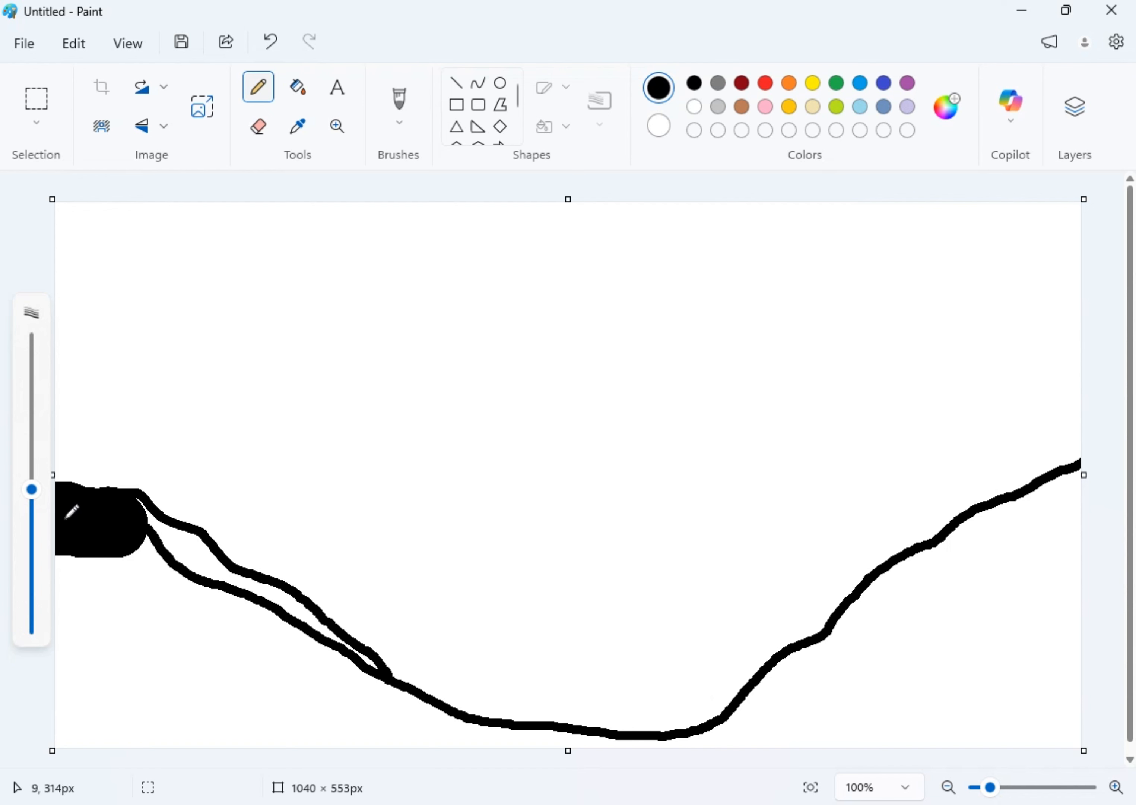
left_click(308, 91)
left_click(162, 627)
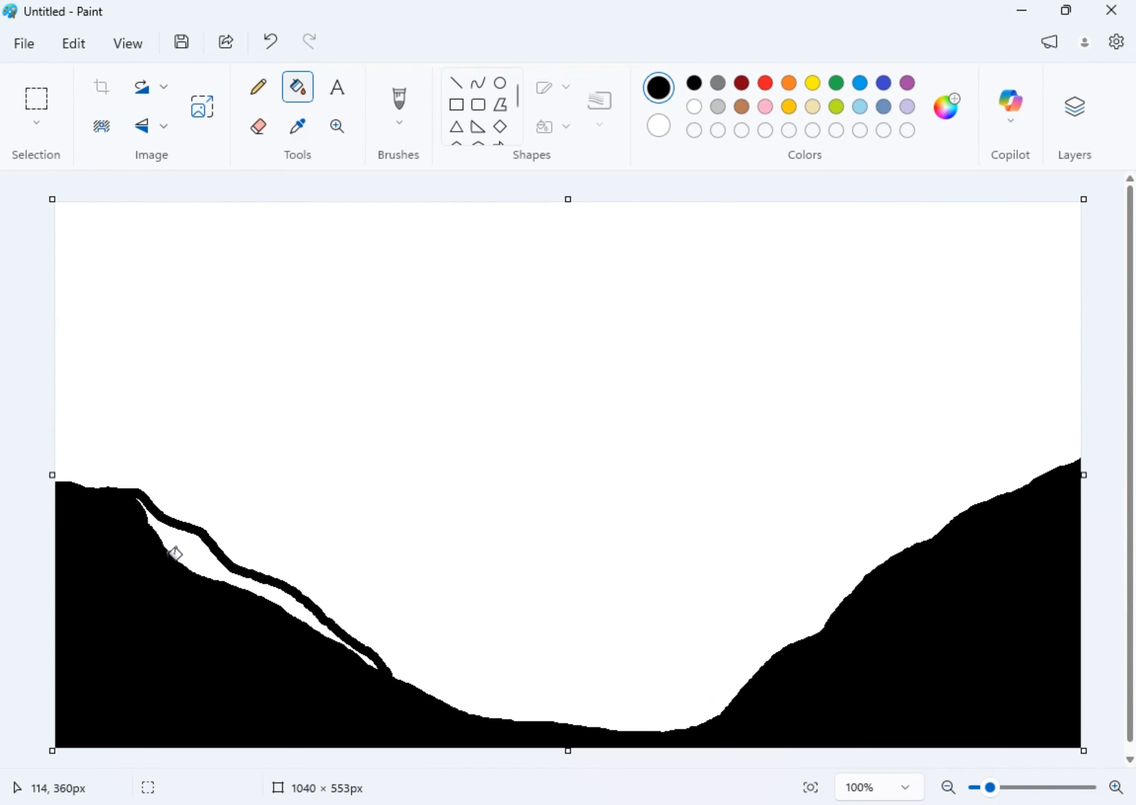
left_click(191, 542)
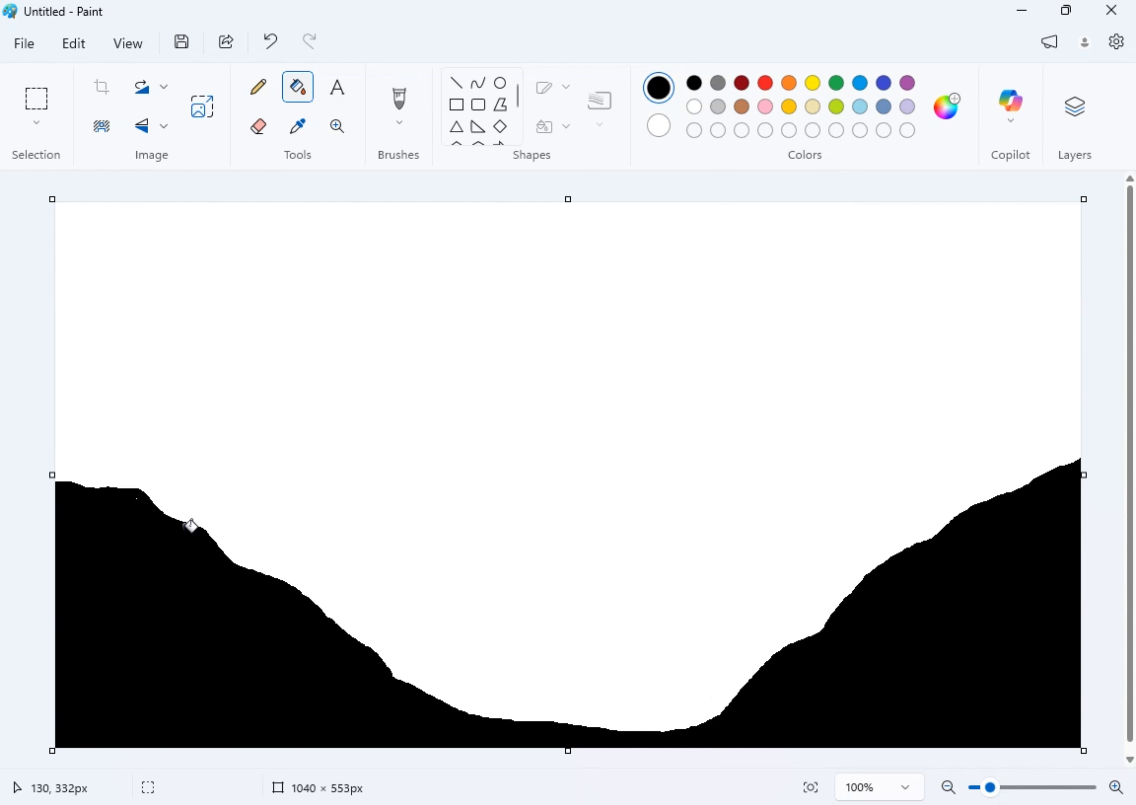
Draw a horizontal black line about 811 px long across the valley from one hillside to the other
left_click(460, 83)
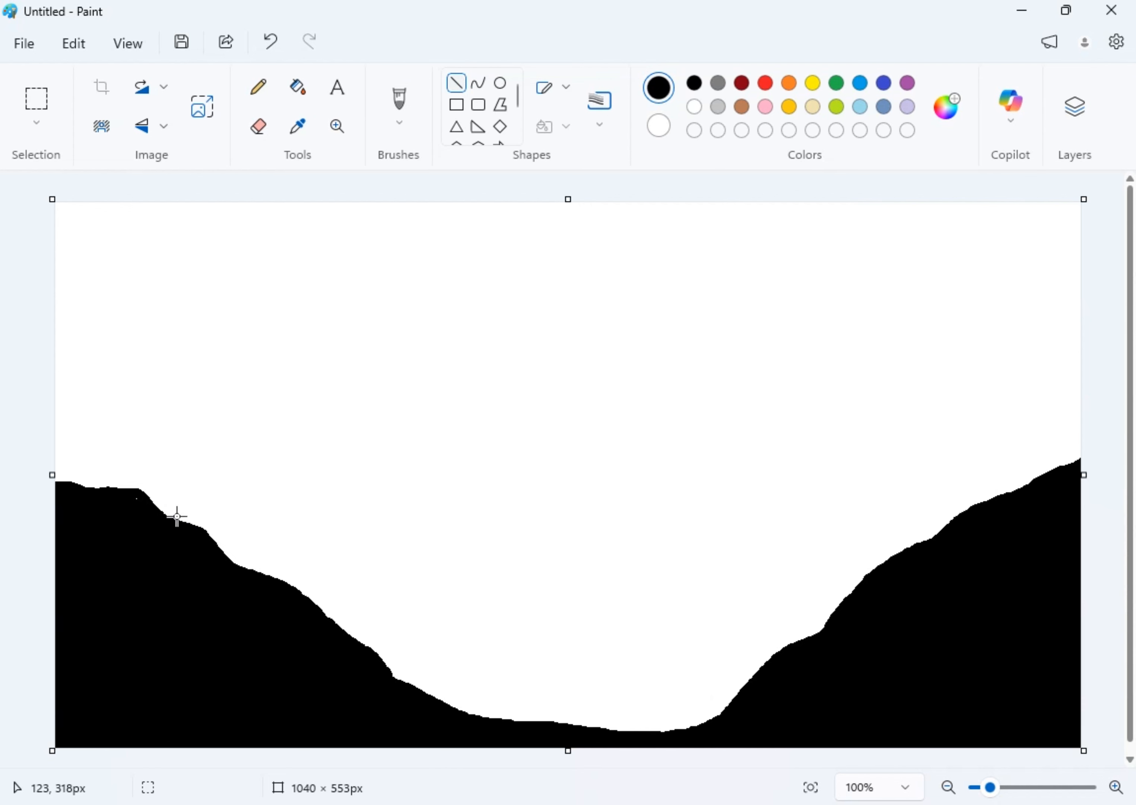
left_click_drag(175, 521, 976, 521)
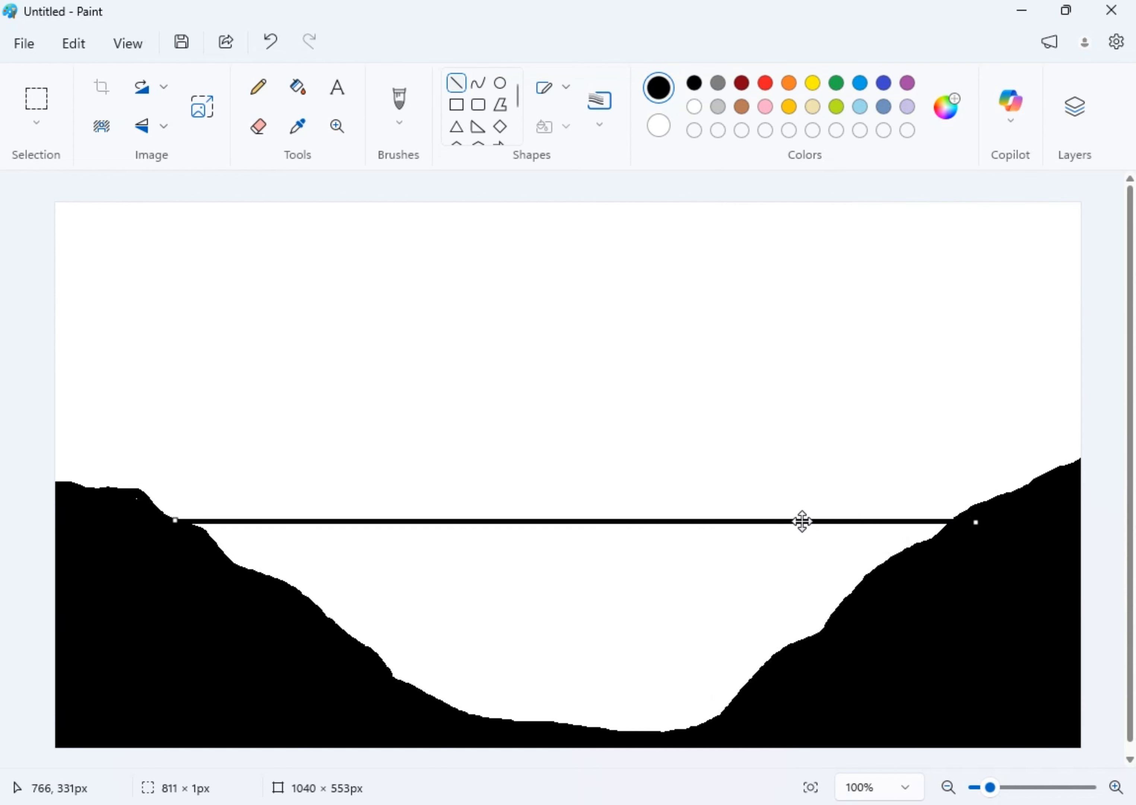
left_click(698, 418)
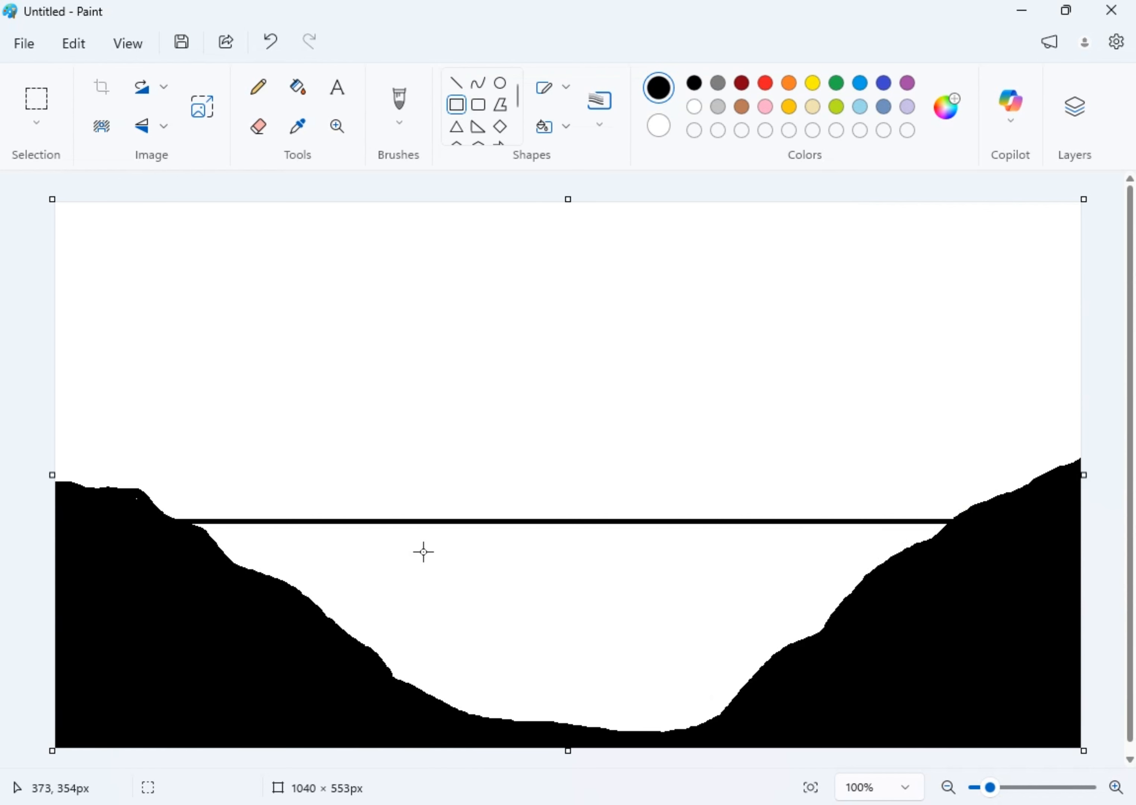
Draw a tall, narrow rectangle outline about 42 × 194 px and place it in the empty area above the horizontal line
mouse_move(491, 540)
left_mouse_down()
mouse_move(534, 654)
mouse_move(533, 731)
left_mouse_up()
left_click_drag(511, 664, 540, 352)
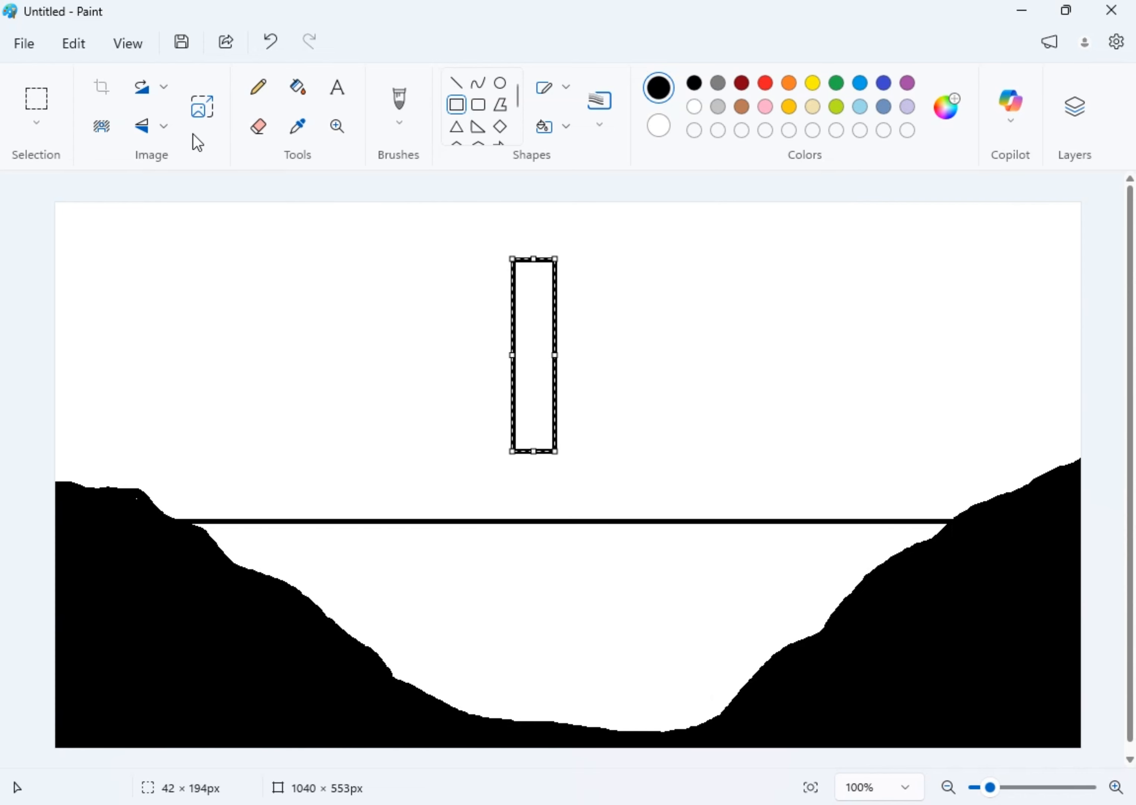
left_click(202, 116)
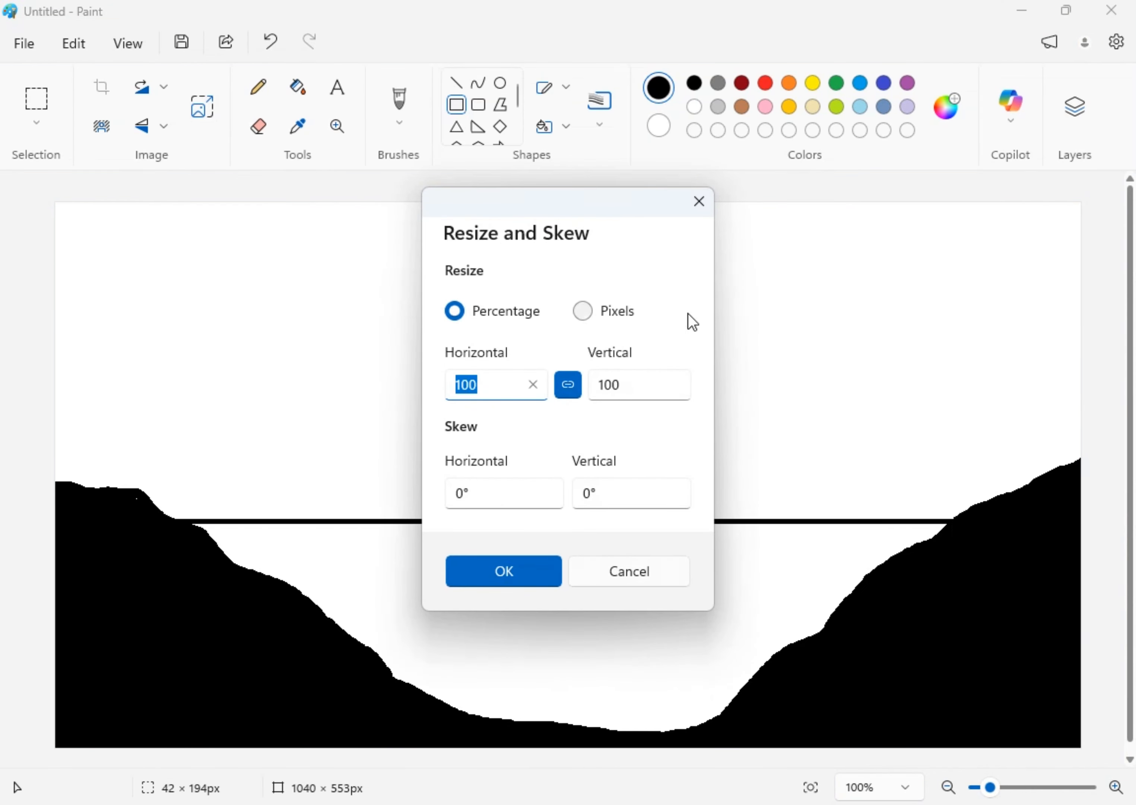
left_click(699, 201)
Copy a rectangular selection around the tall rectangle and turn on transparent selection
left_click(40, 107)
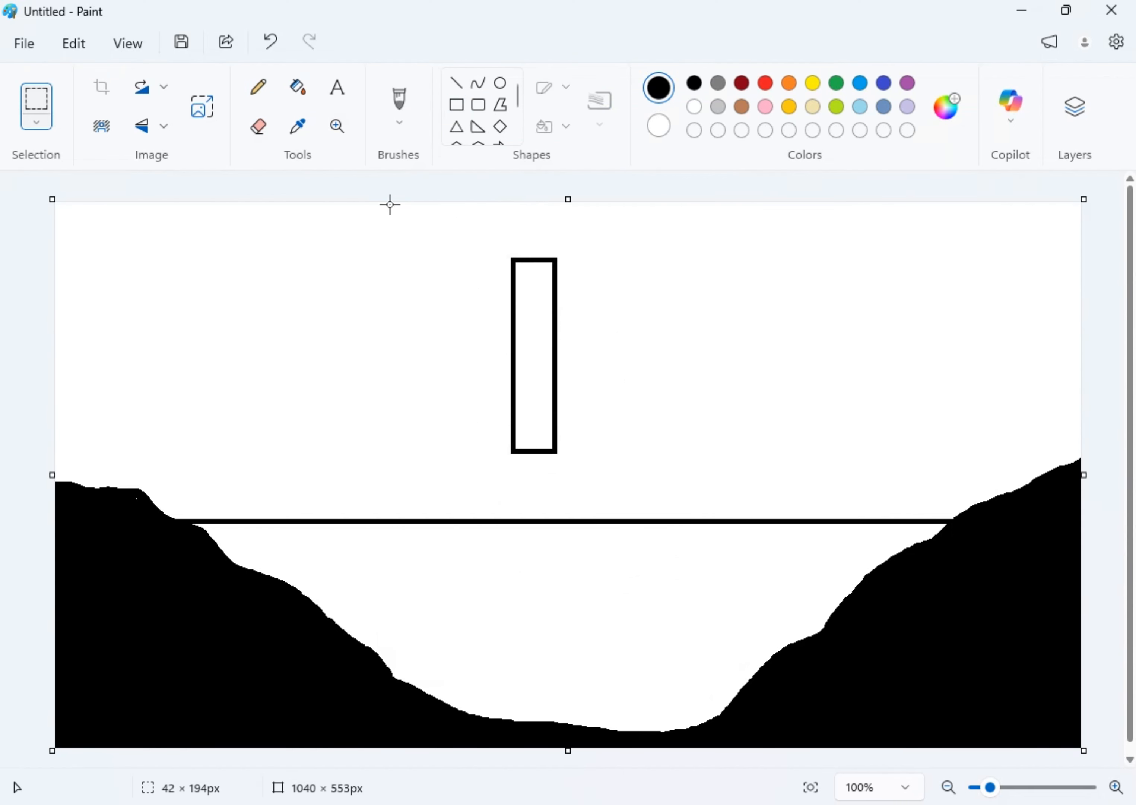
left_click_drag(503, 233, 566, 471)
right_click(549, 376)
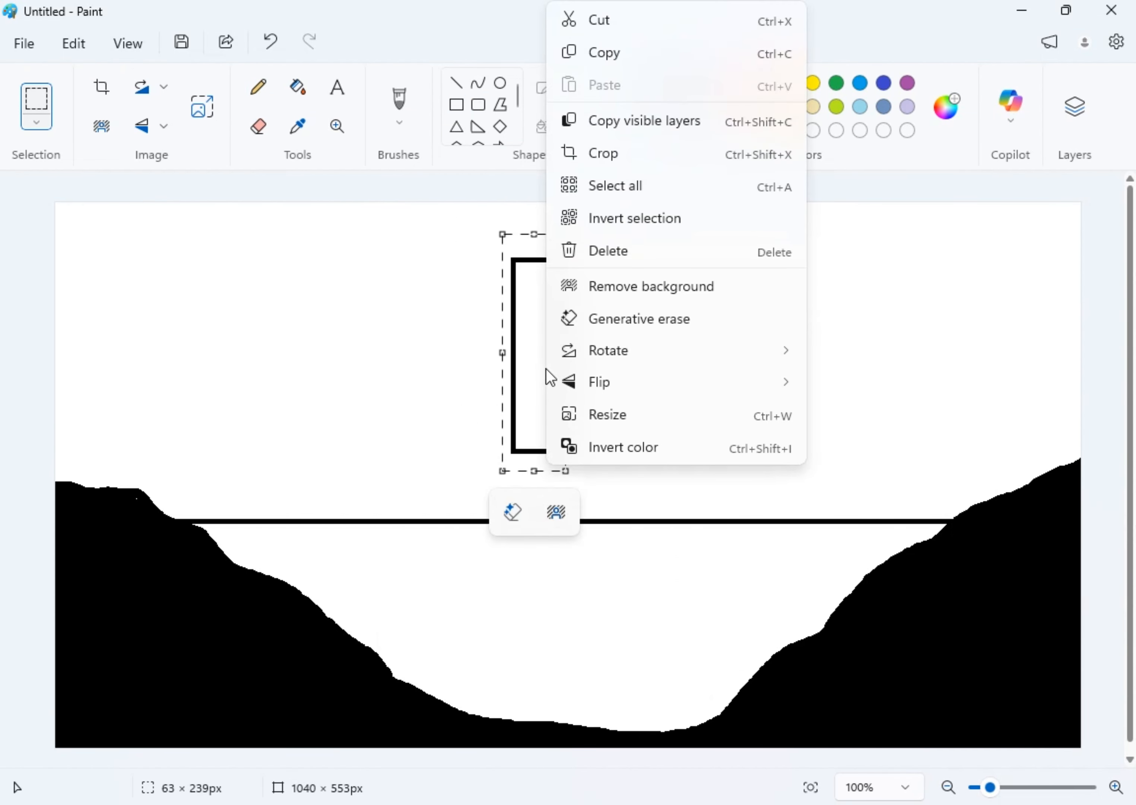
left_click(603, 60)
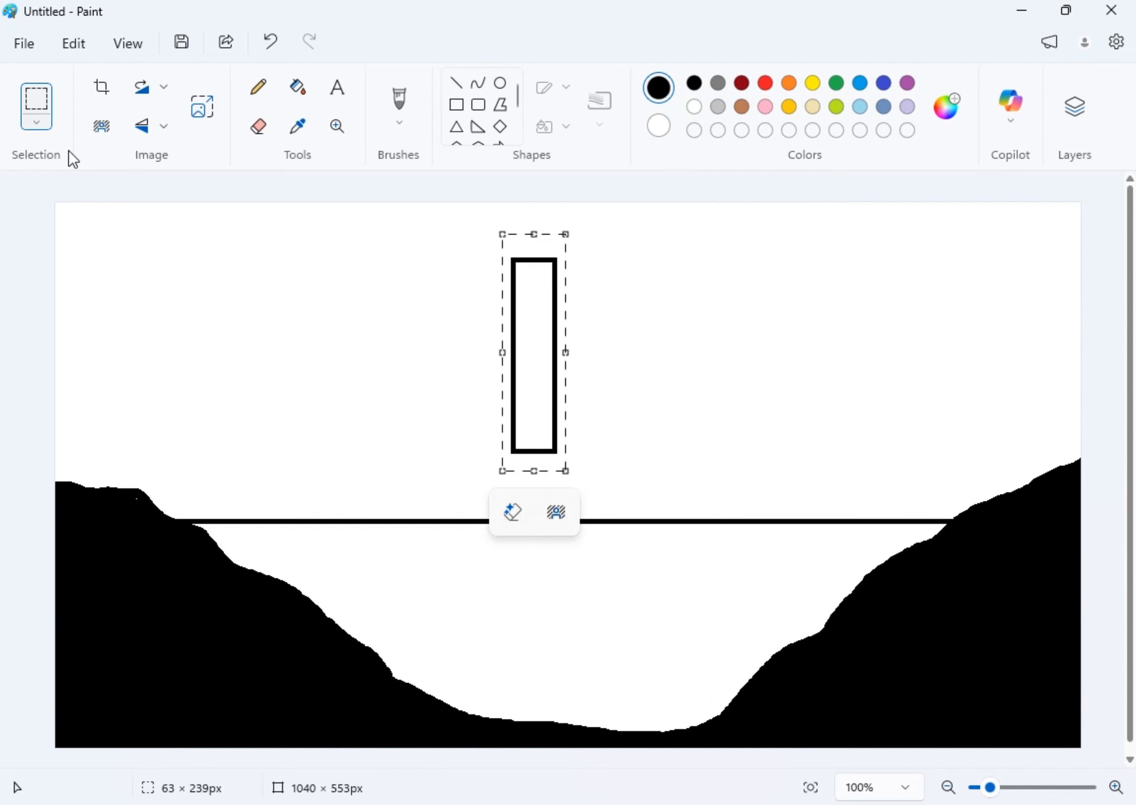
left_click(37, 105)
left_click(38, 123)
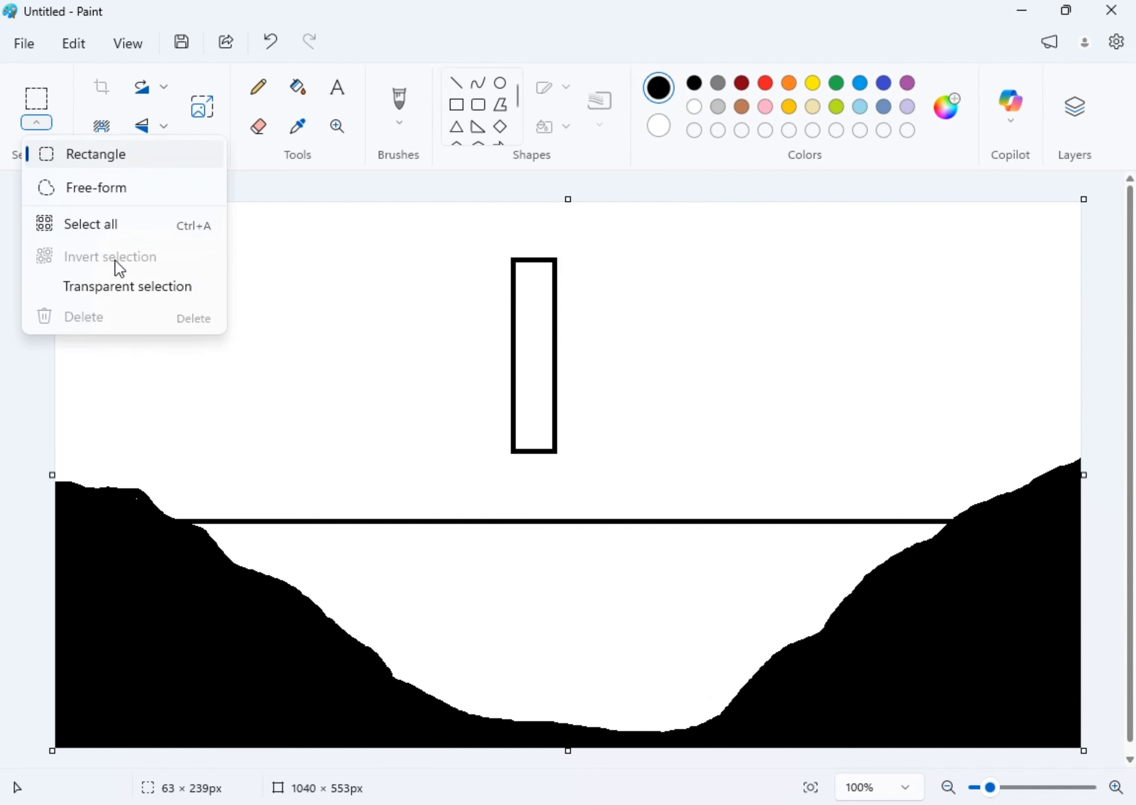
left_click(123, 288)
Paste the copied tall rectangle repeatedly and place the copies side by side under the horizontal line across the whole valley
right_click(163, 265)
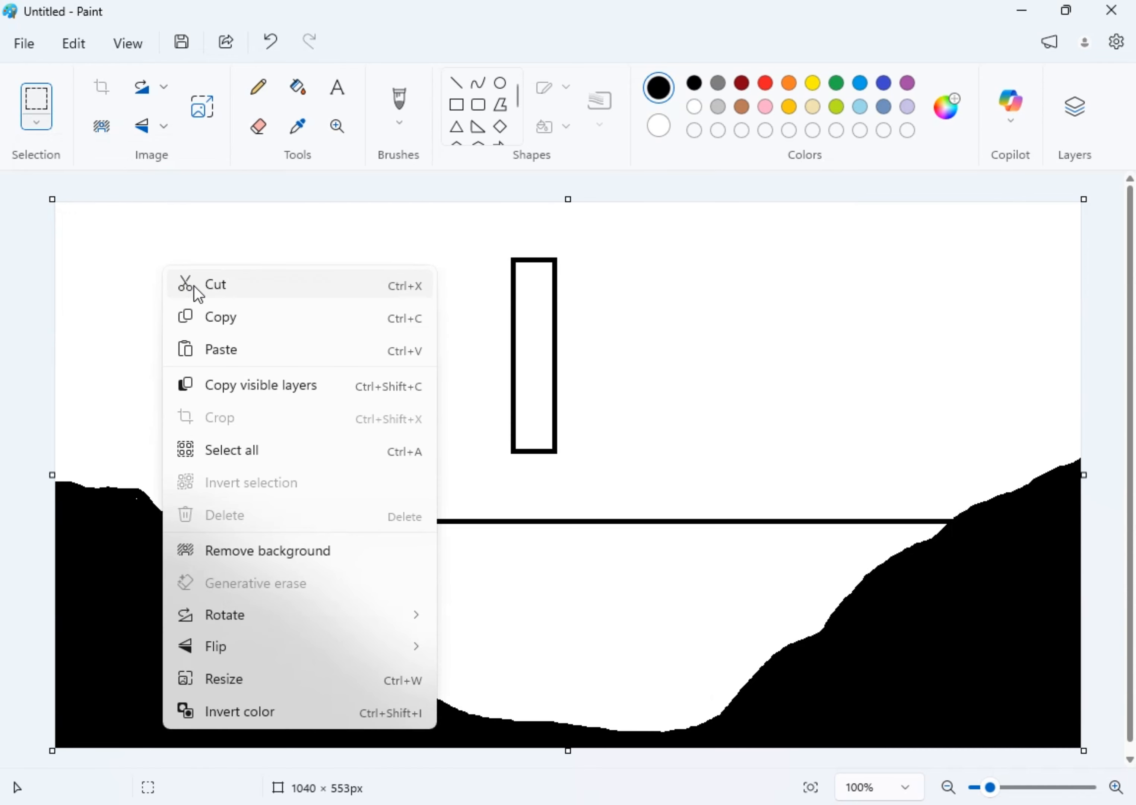
left_click(226, 350)
left_click_drag(88, 306, 815, 621)
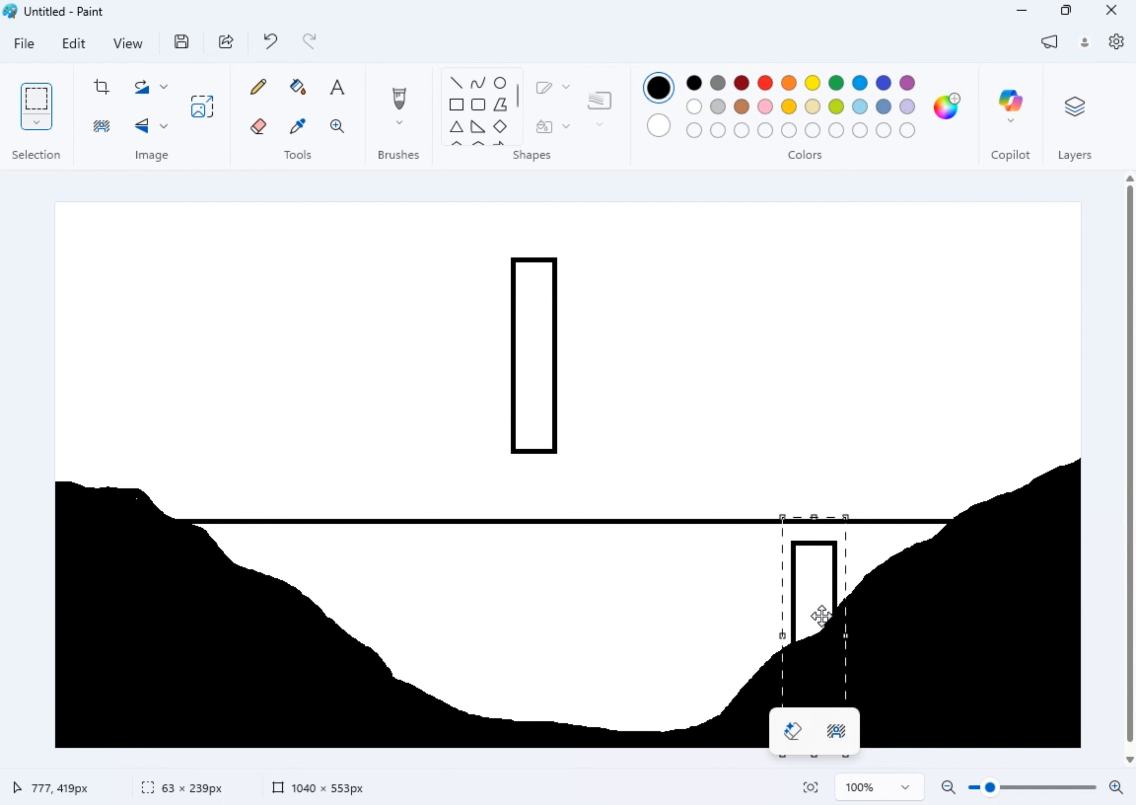
left_click_drag(819, 614, 734, 620)
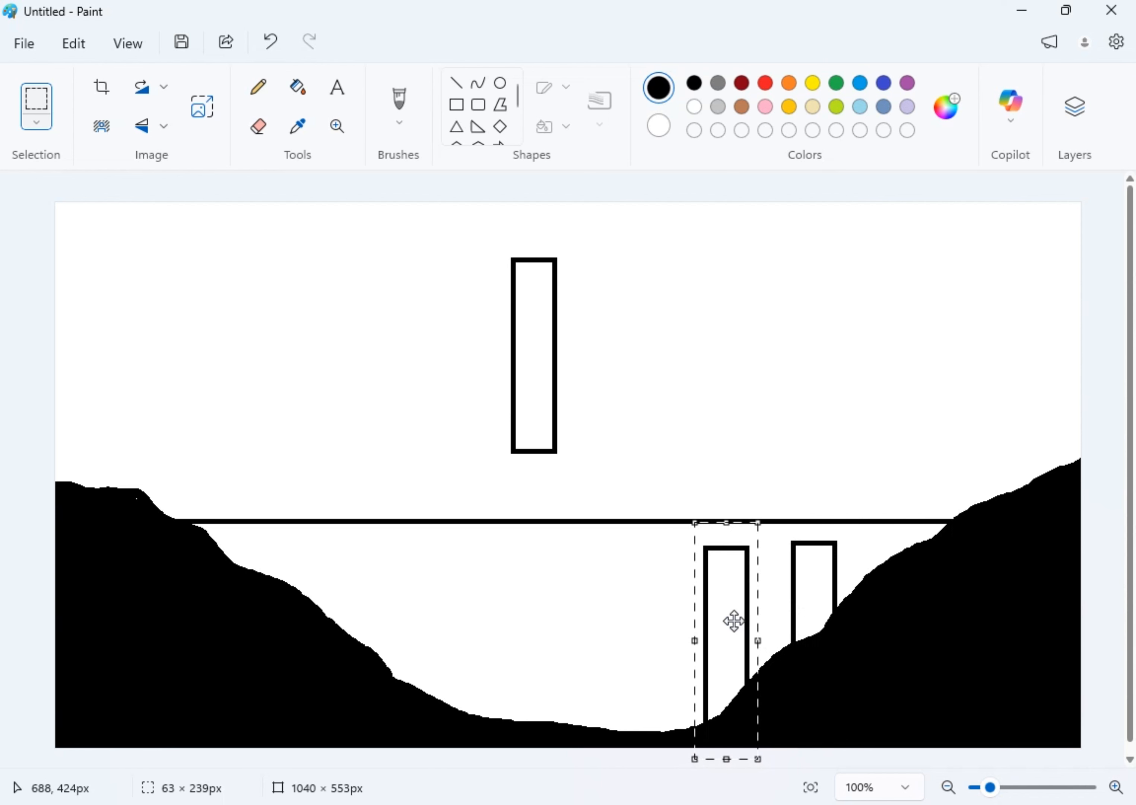
left_click_drag(734, 621, 698, 616)
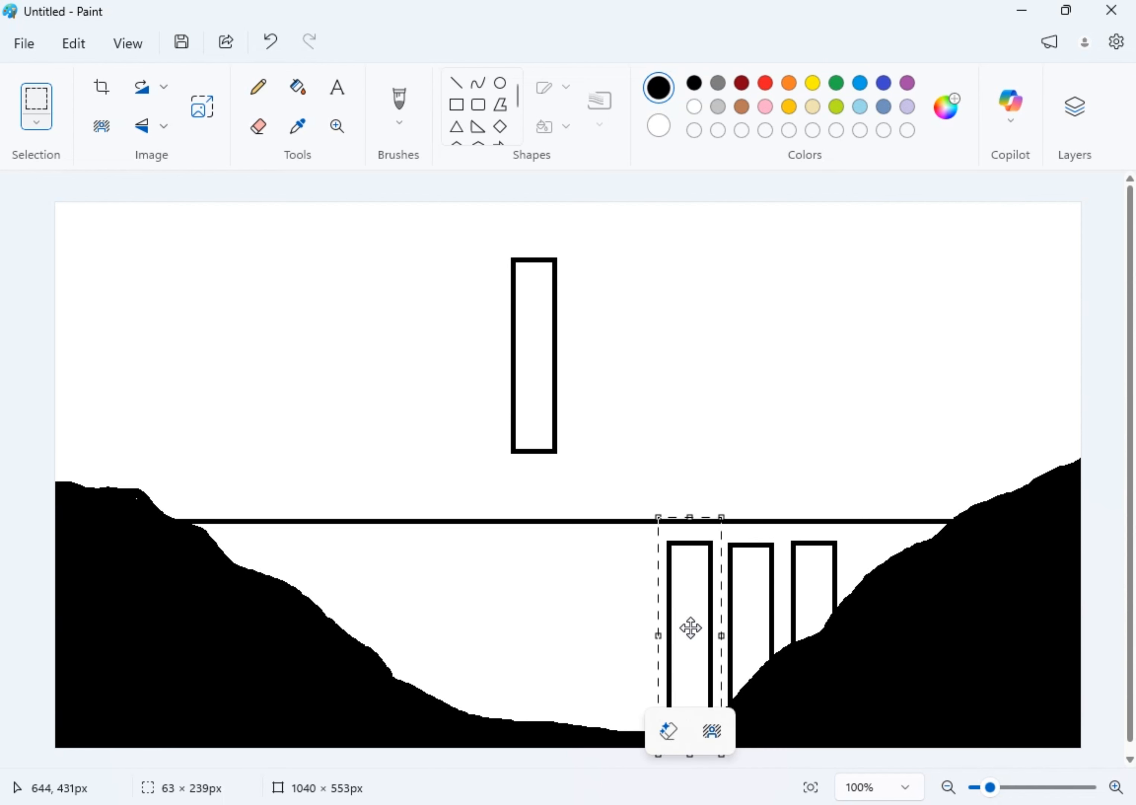
left_click_drag(685, 632, 876, 601)
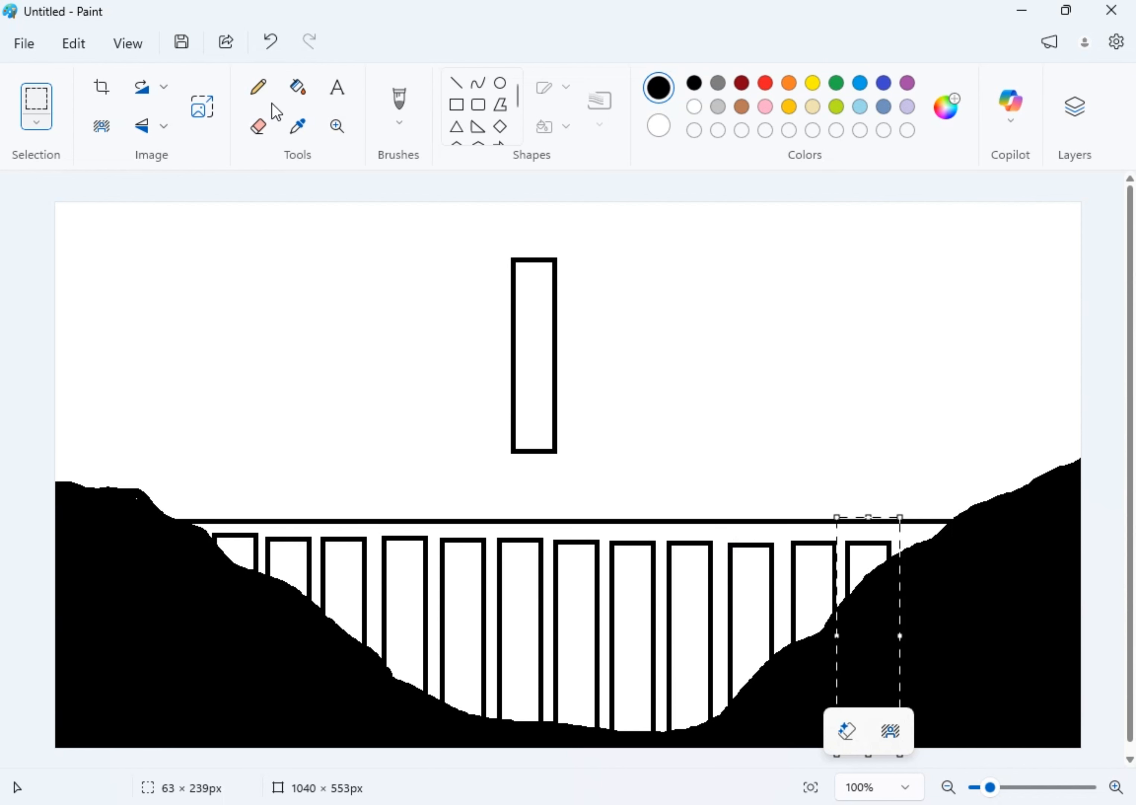
Draw a second horizontal black line along the tops of the rectangle copies from one hillside to the other
left_click(456, 83)
left_click_drag(202, 534, 946, 544)
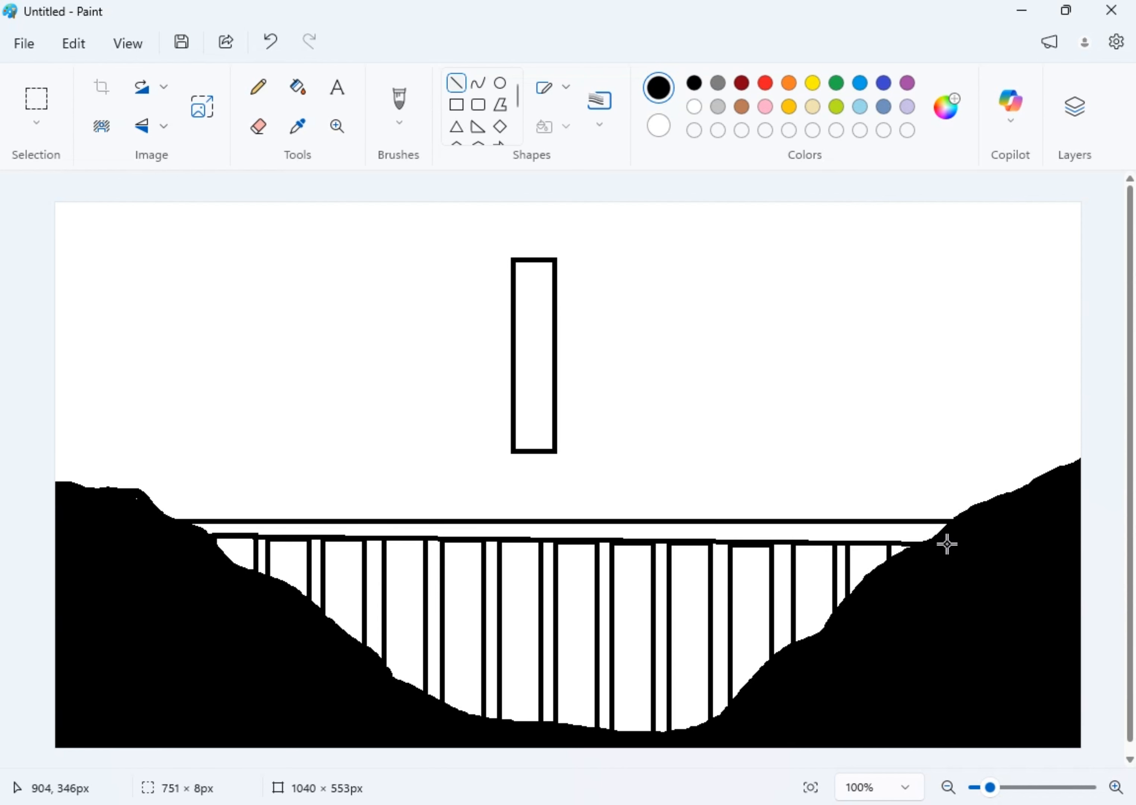
mouse_move(208, 531)
left_mouse_down()
mouse_move(203, 543)
mouse_move(255, 541)
mouse_move(193, 540)
left_mouse_up()
left_click(195, 538)
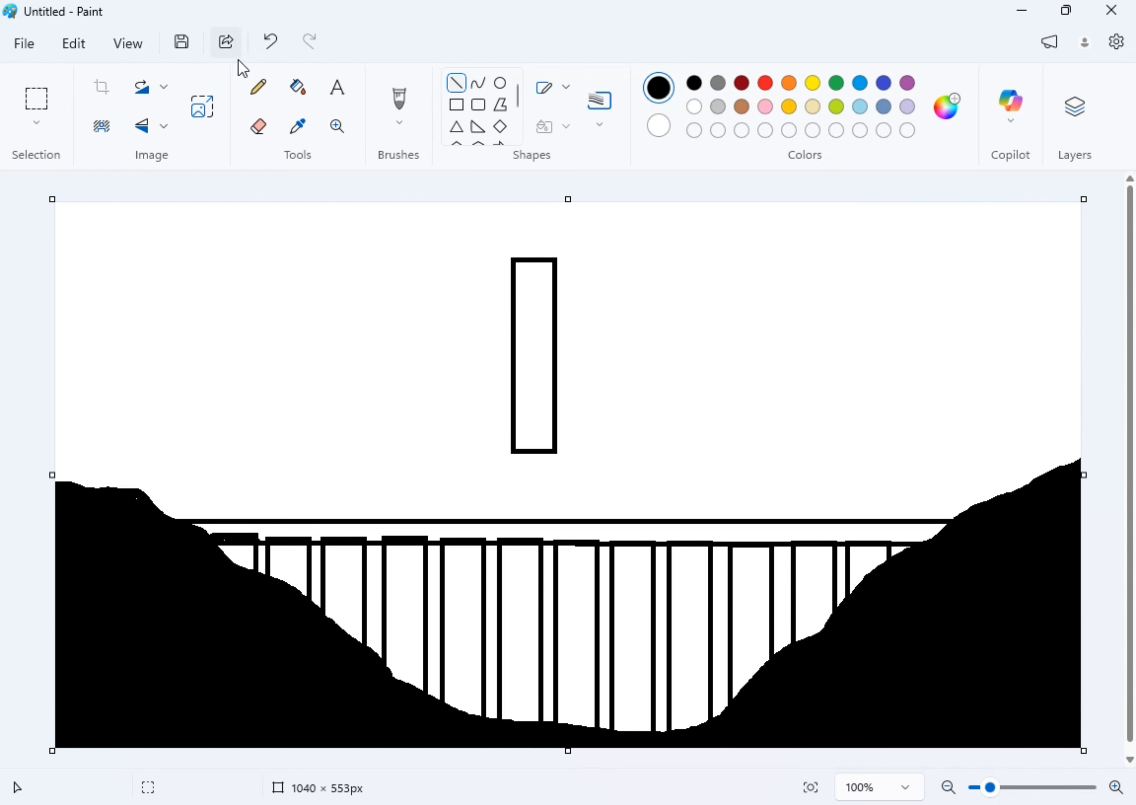
Fill the band between the two horizontal lines and the narrow gaps between neighbouring rectangles black
left_click(298, 87)
left_click(535, 523)
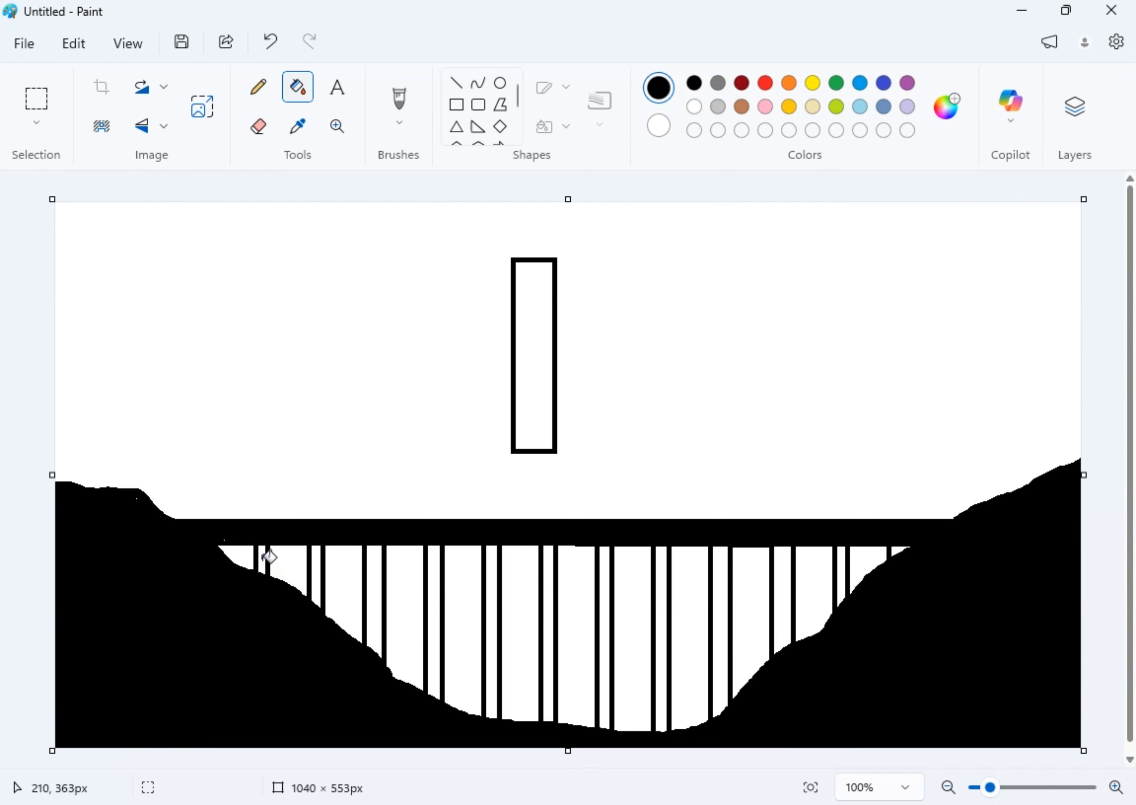
left_click(313, 561)
left_click(373, 571)
left_click(433, 569)
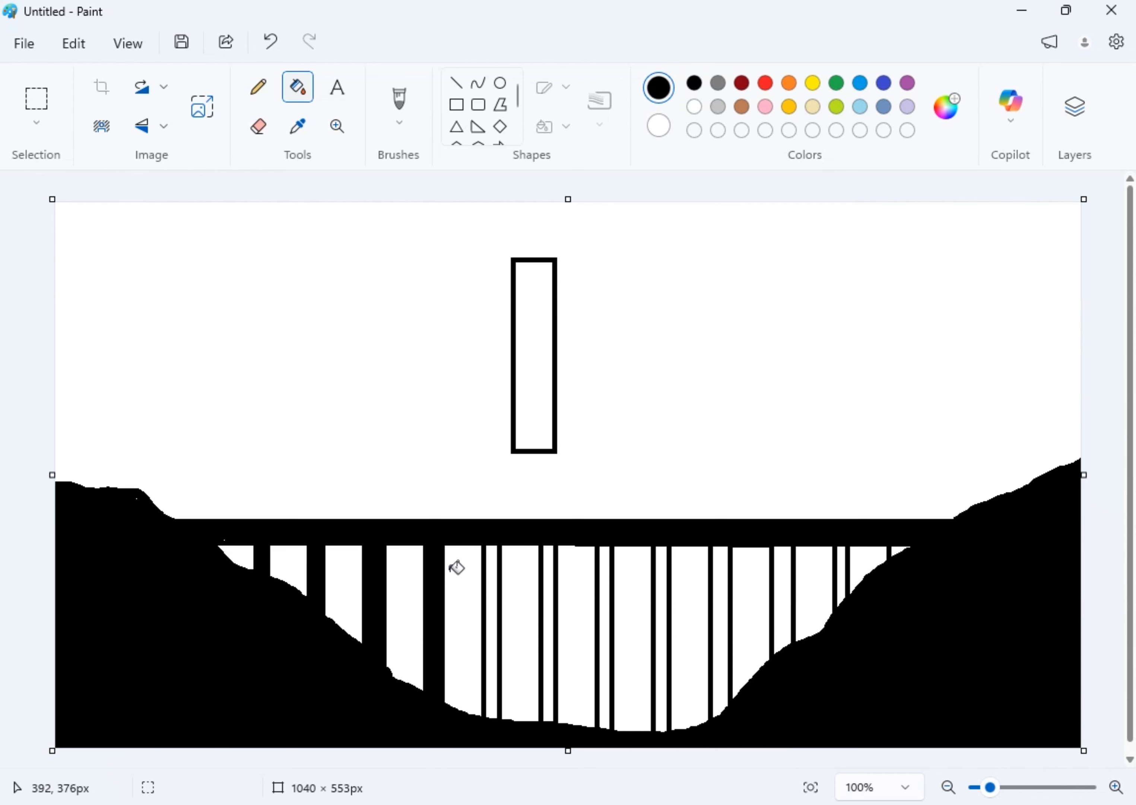
left_click(493, 582)
left_click(550, 582)
left_click(606, 583)
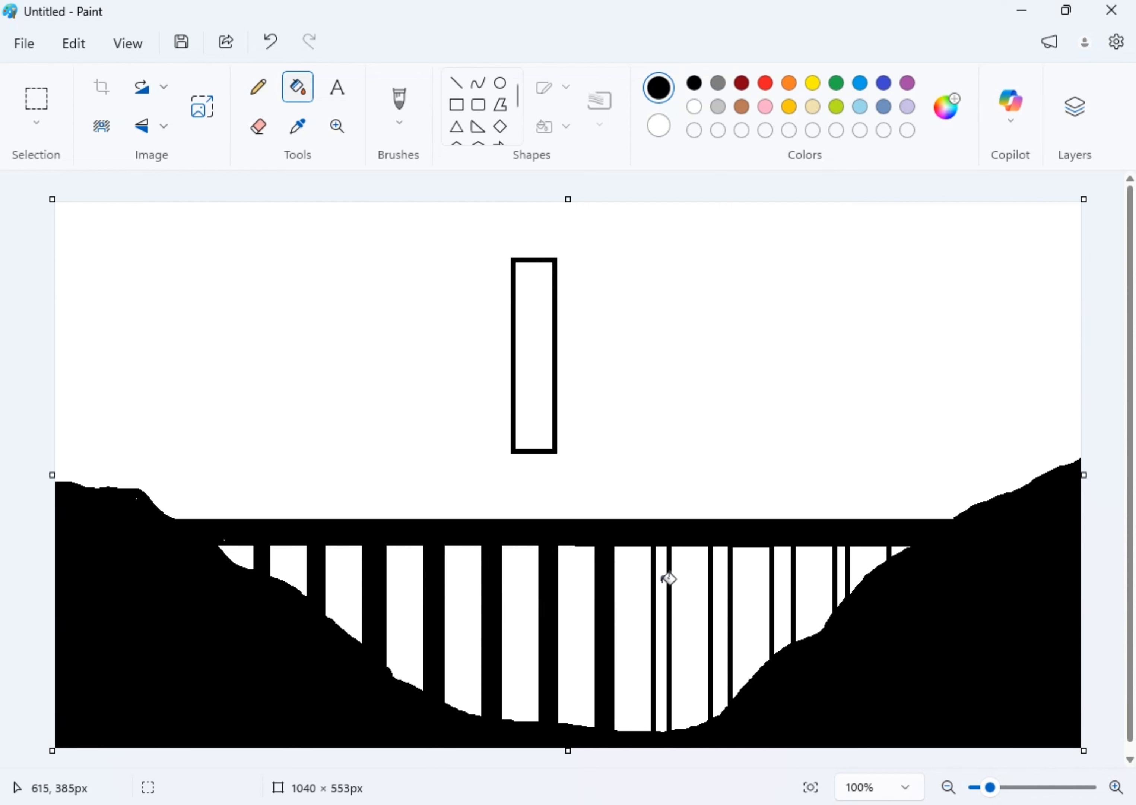
left_click(660, 580)
left_click(722, 579)
left_click(784, 568)
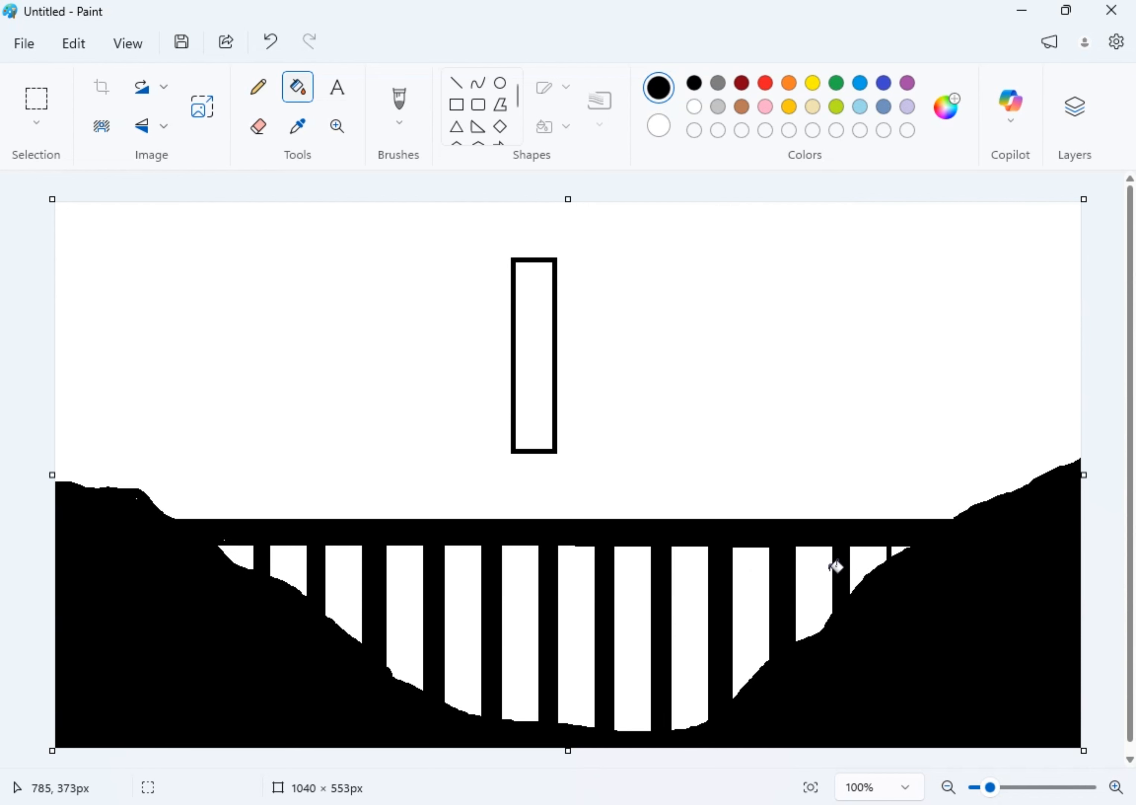
Draw two thin white horizontal lines along the black bridge deck, the upper about 784 px and the lower about 763 px long
left_click(658, 125)
left_click(456, 86)
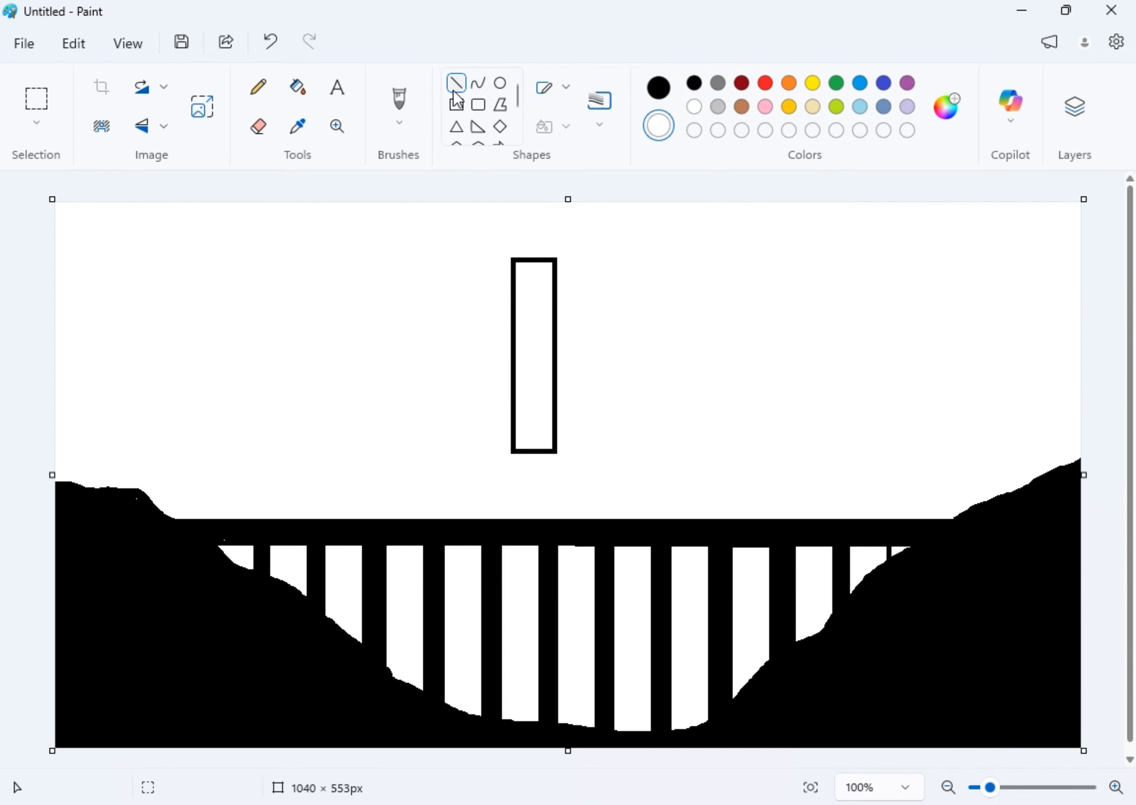
left_click_drag(179, 529, 949, 528)
left_click_drag(949, 528, 950, 527)
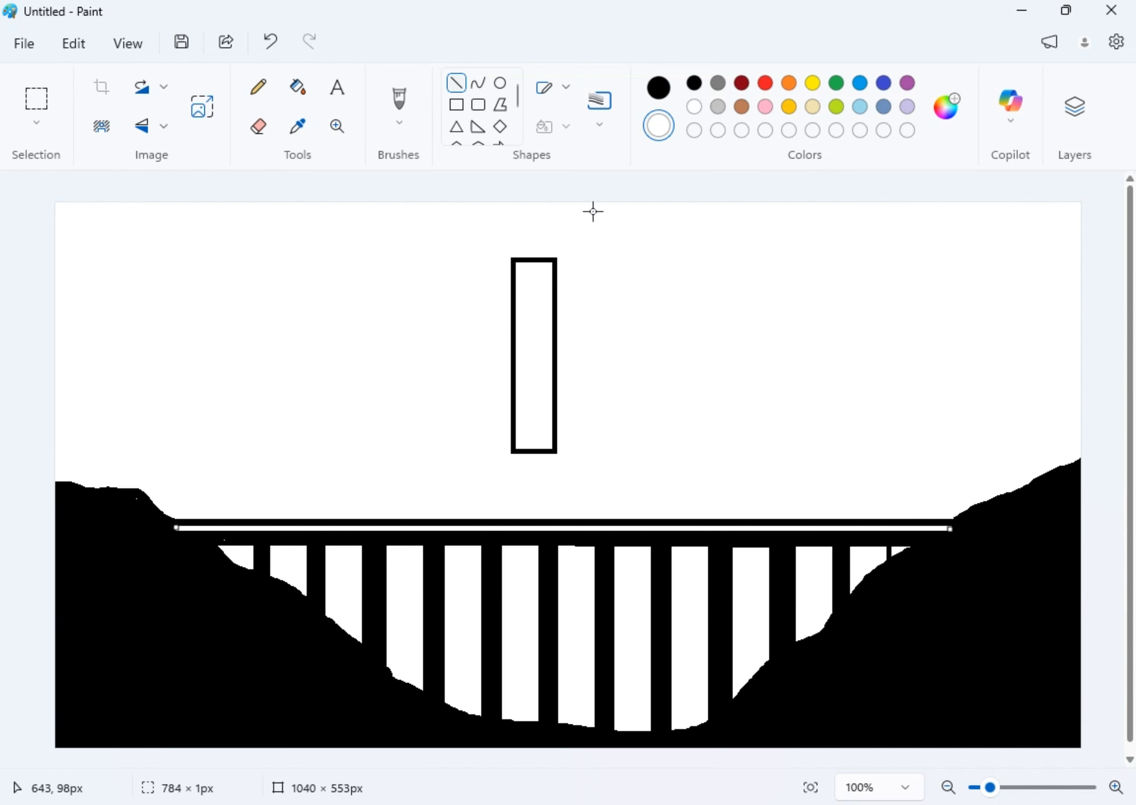
left_click(600, 103)
left_click(601, 169)
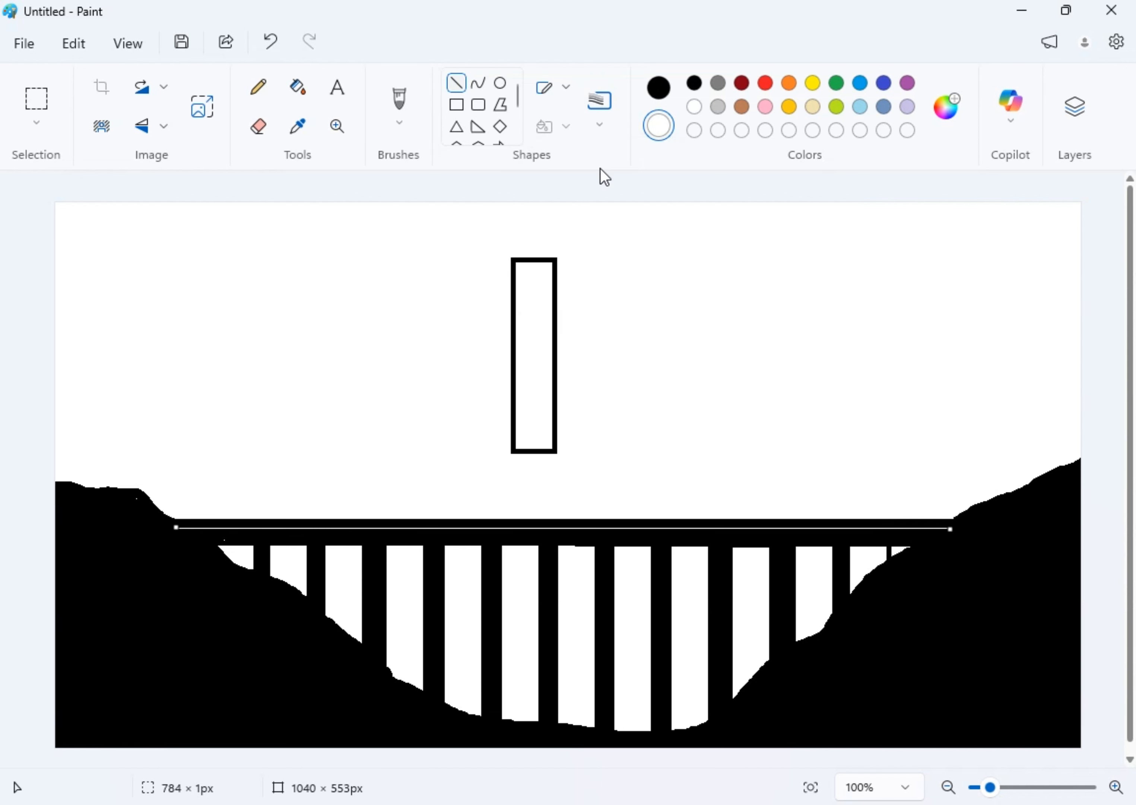
left_click(599, 119)
left_click(598, 204)
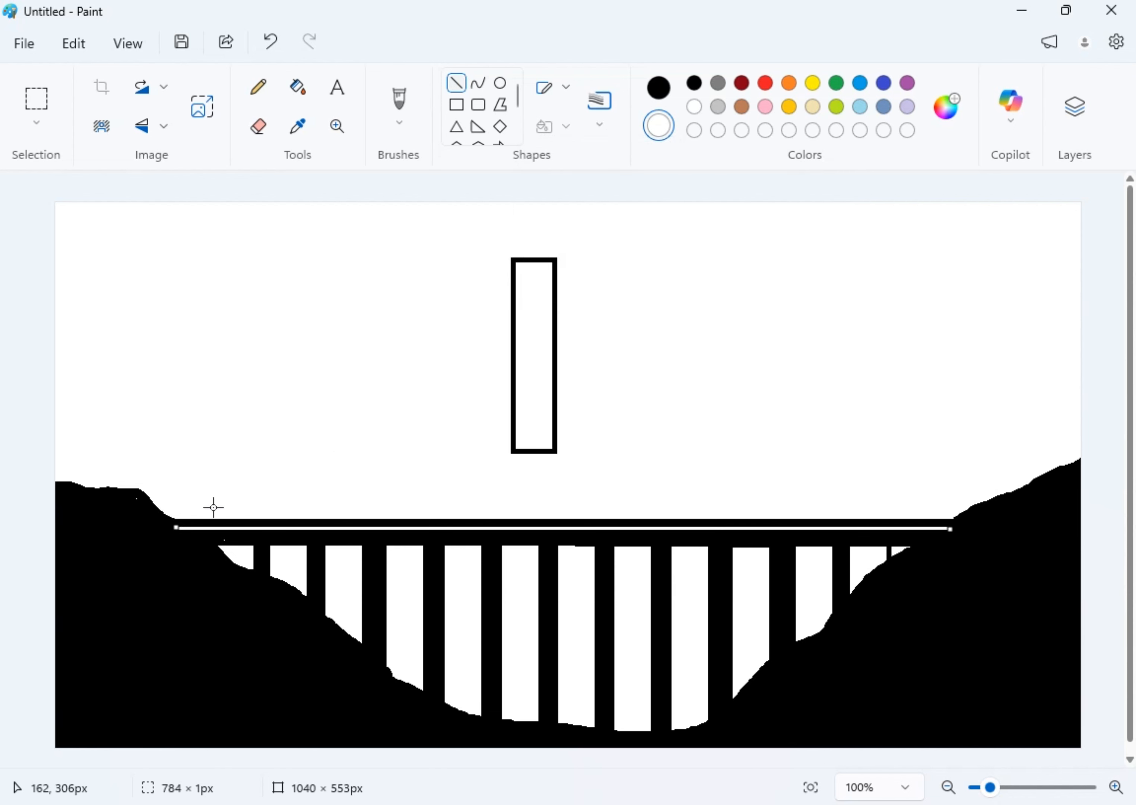
left_click(297, 403)
left_click_drag(175, 535, 938, 538)
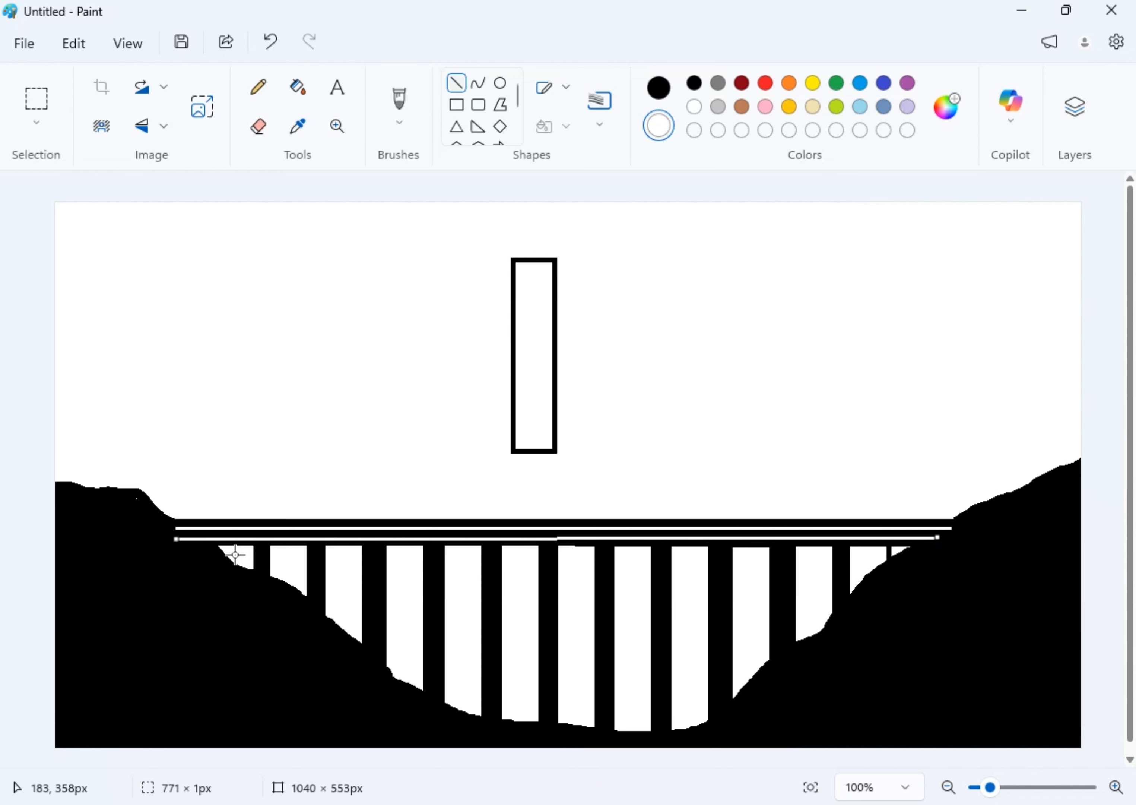
mouse_move(176, 532)
left_mouse_down()
mouse_move(192, 532)
mouse_move(185, 538)
left_mouse_up()
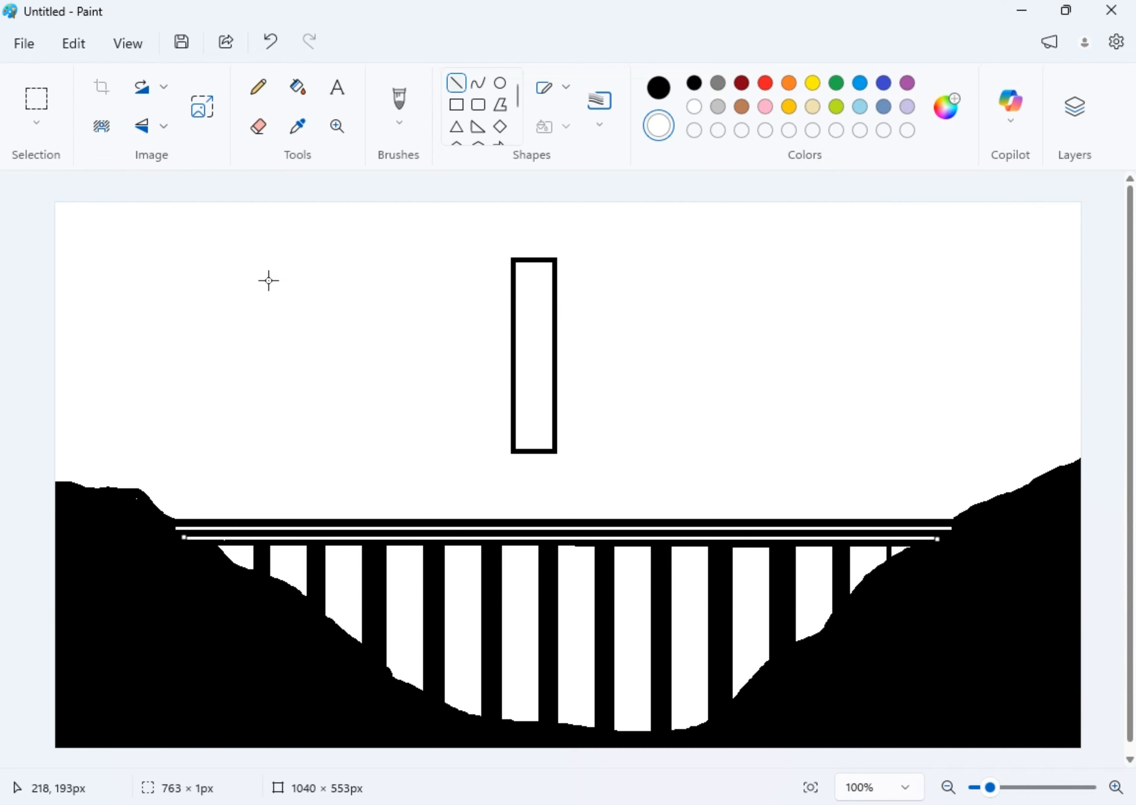
Draw a black ellipse outline about 42 × 64 px, sized to a bridge opening, and place it in the empty sky beside the tall rectangle
left_click(500, 83)
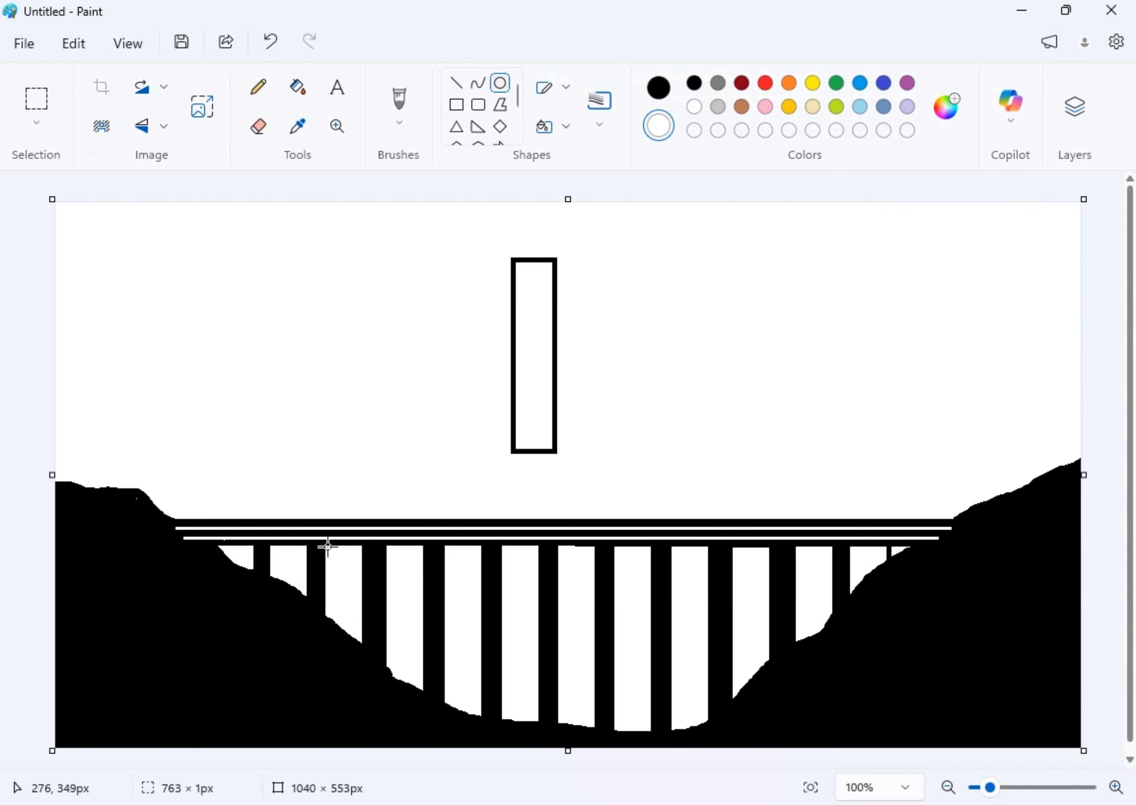
left_click(658, 89)
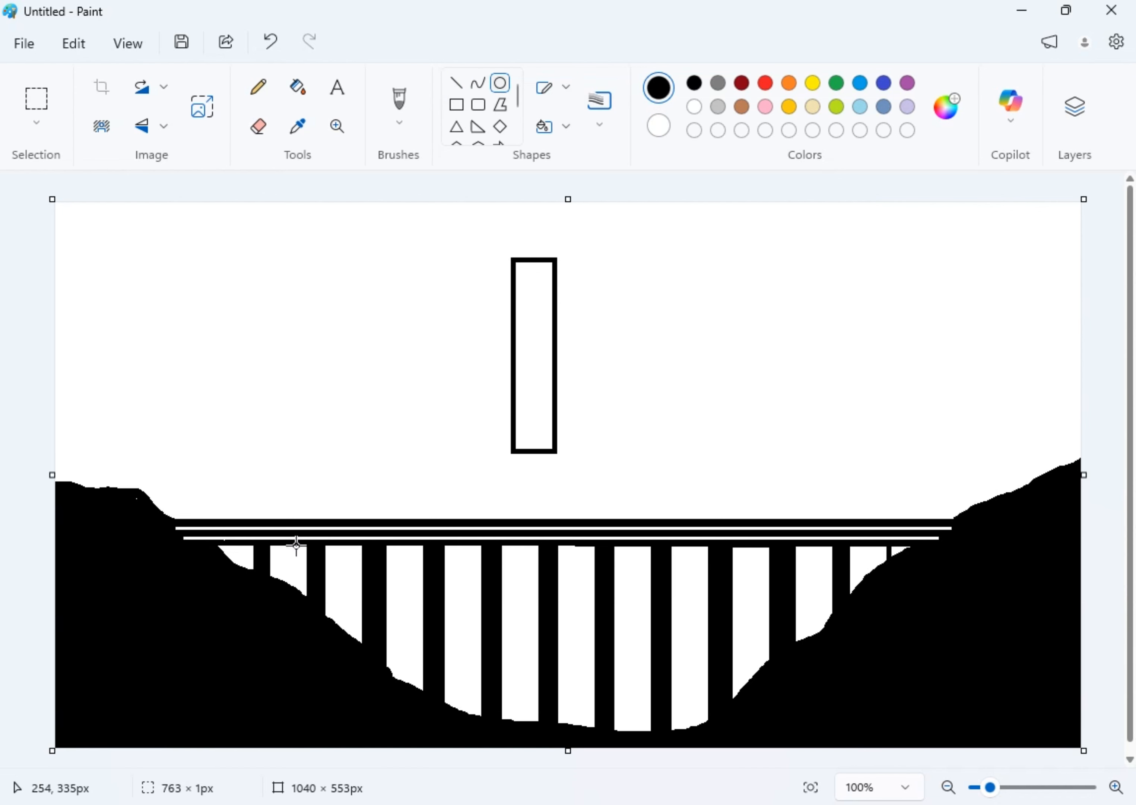
left_click_drag(315, 543, 363, 581)
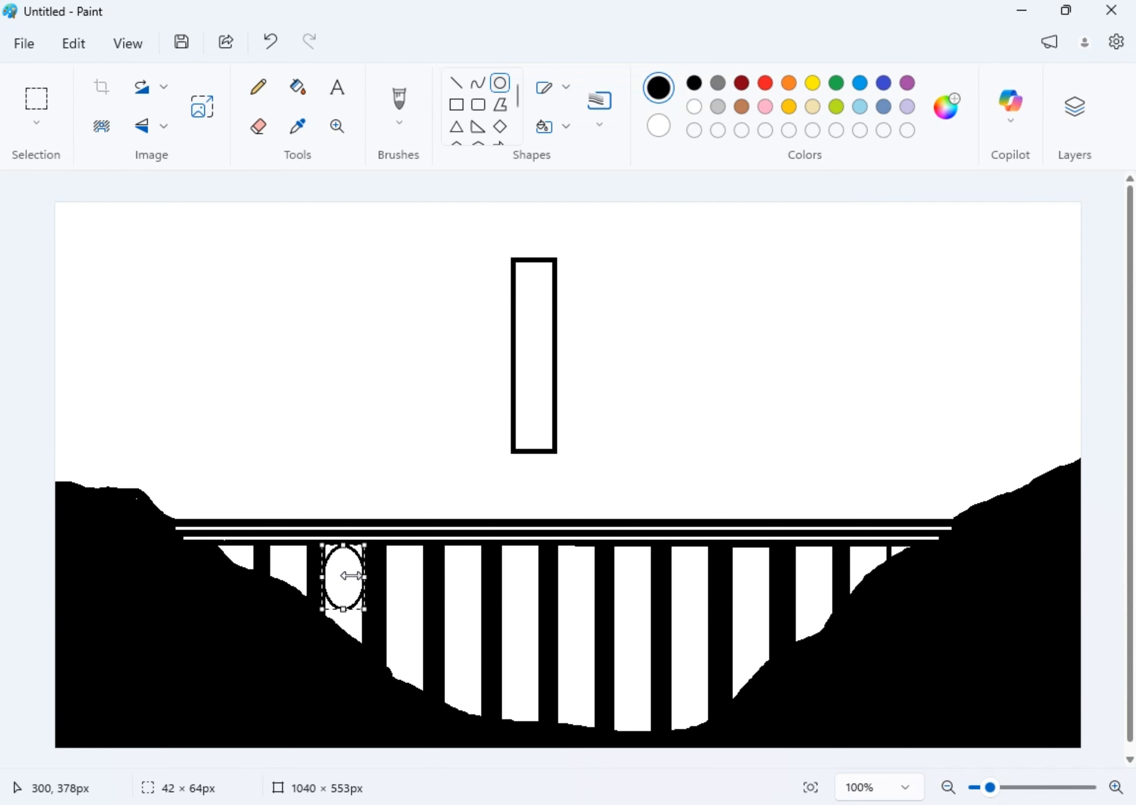
left_click_drag(339, 586, 690, 385)
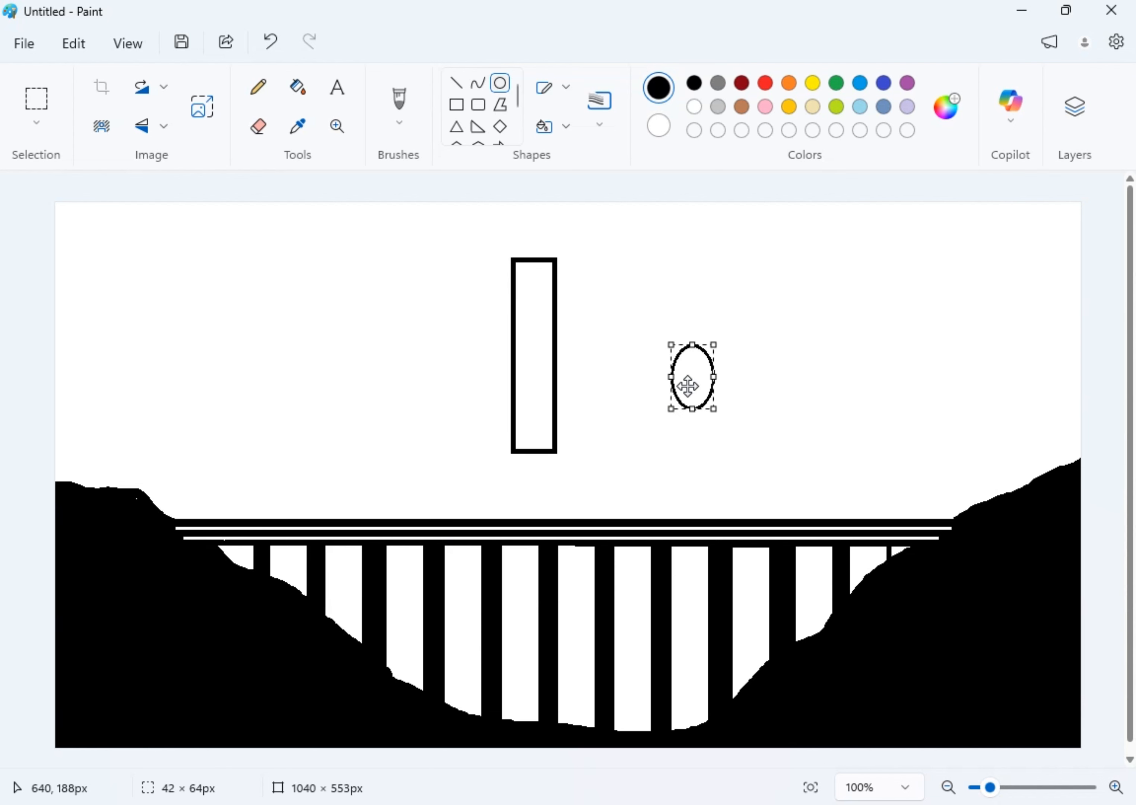
left_click(632, 331)
Copy a rectangular selection of about 78 × 62 px around the upper part of the ellipse
left_click(42, 95)
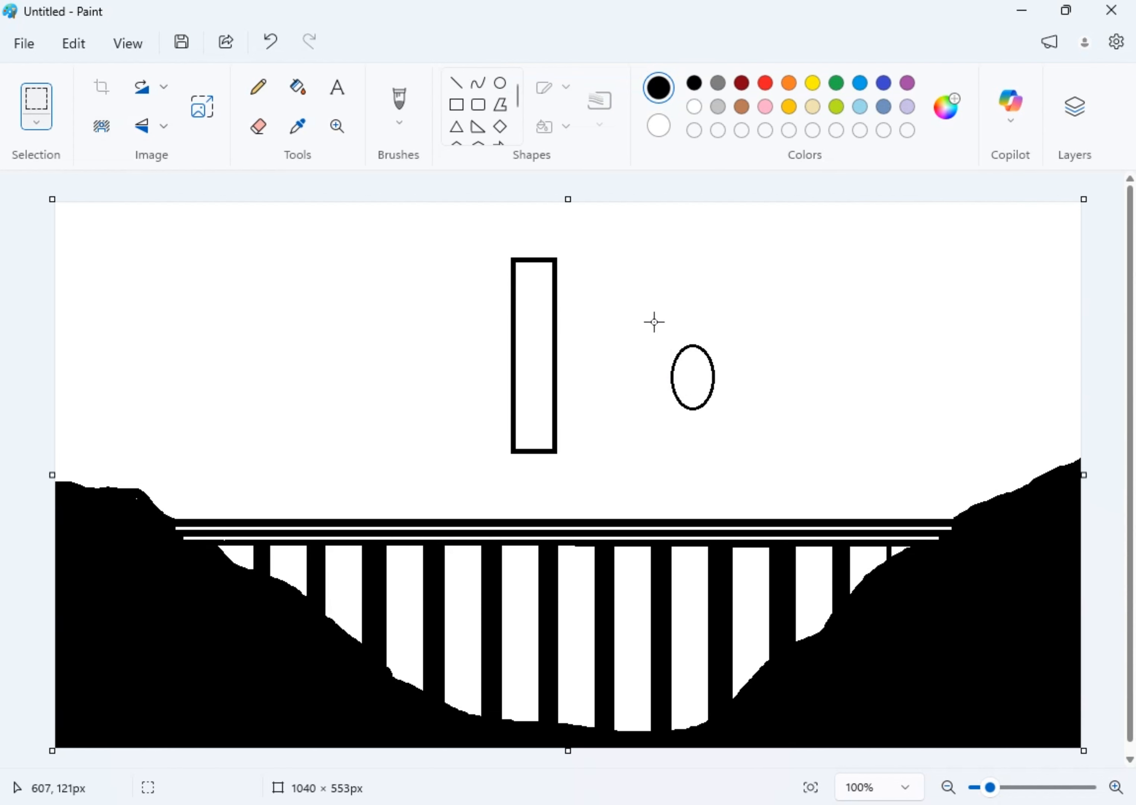
left_click_drag(653, 321, 731, 383)
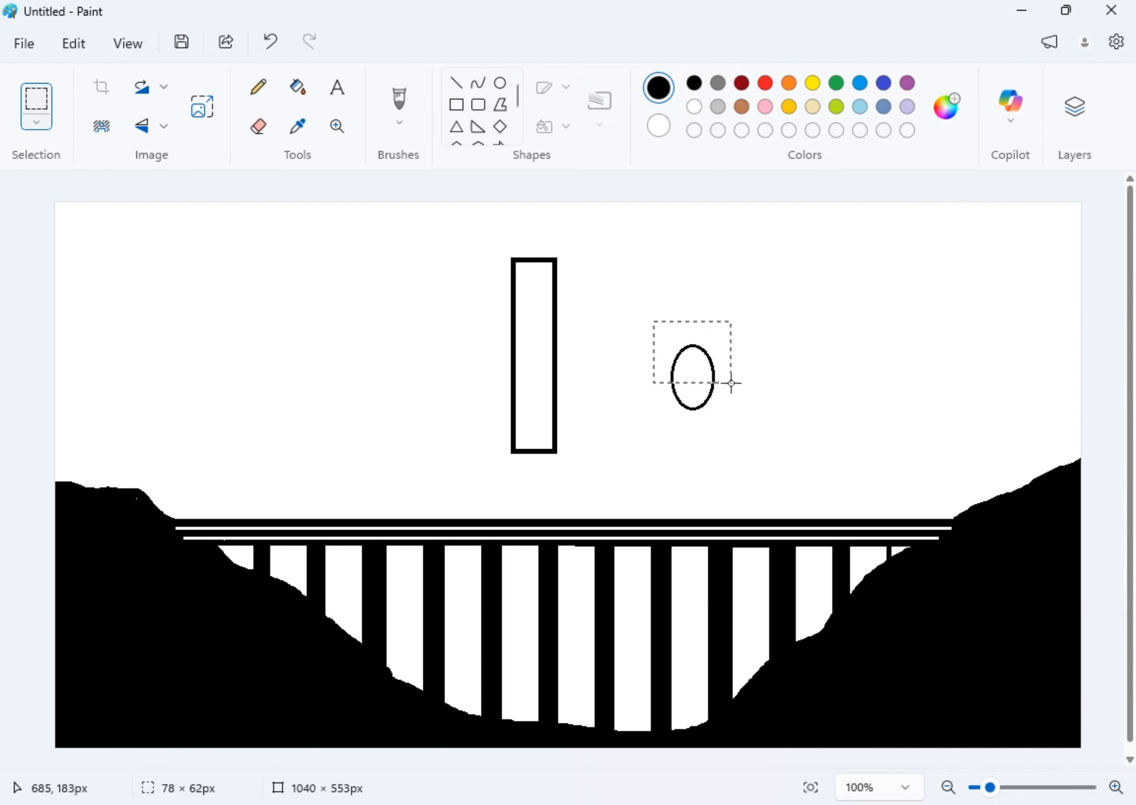
right_click(699, 344)
left_click(771, 53)
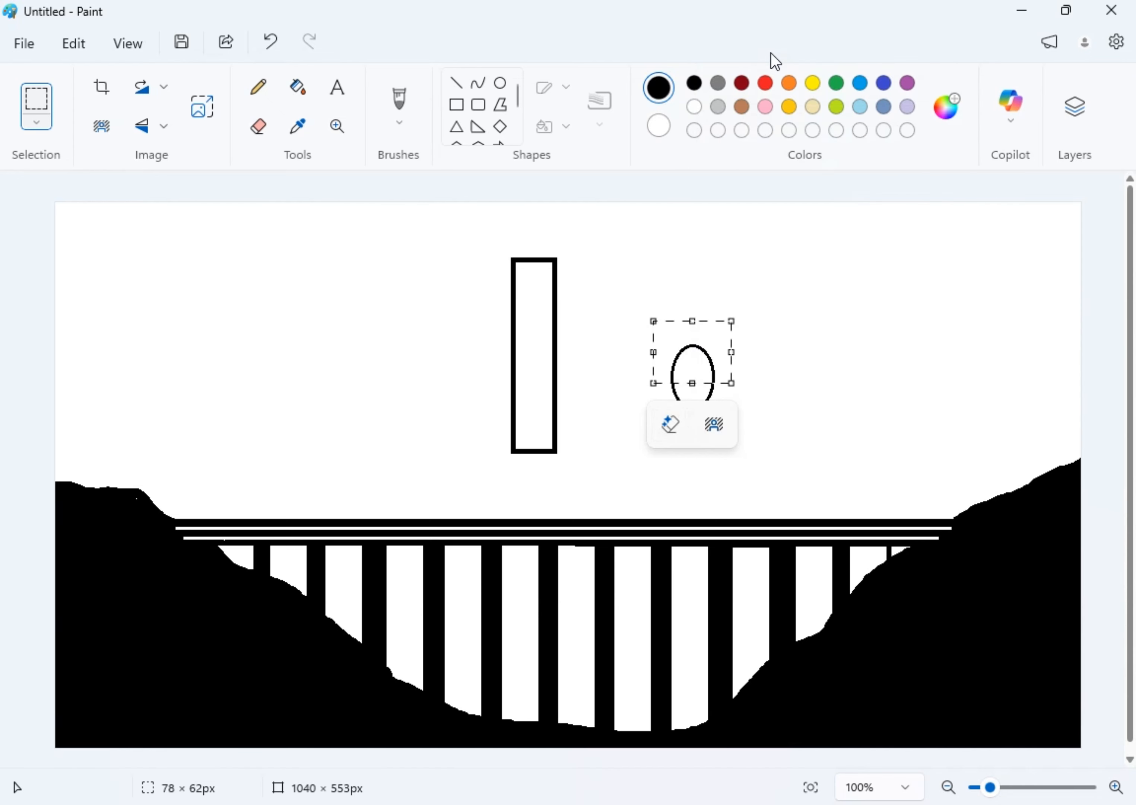
Paste the copied arc and place a copy at the top of every opening between the bridge pillars
right_click(367, 330)
left_click(409, 406)
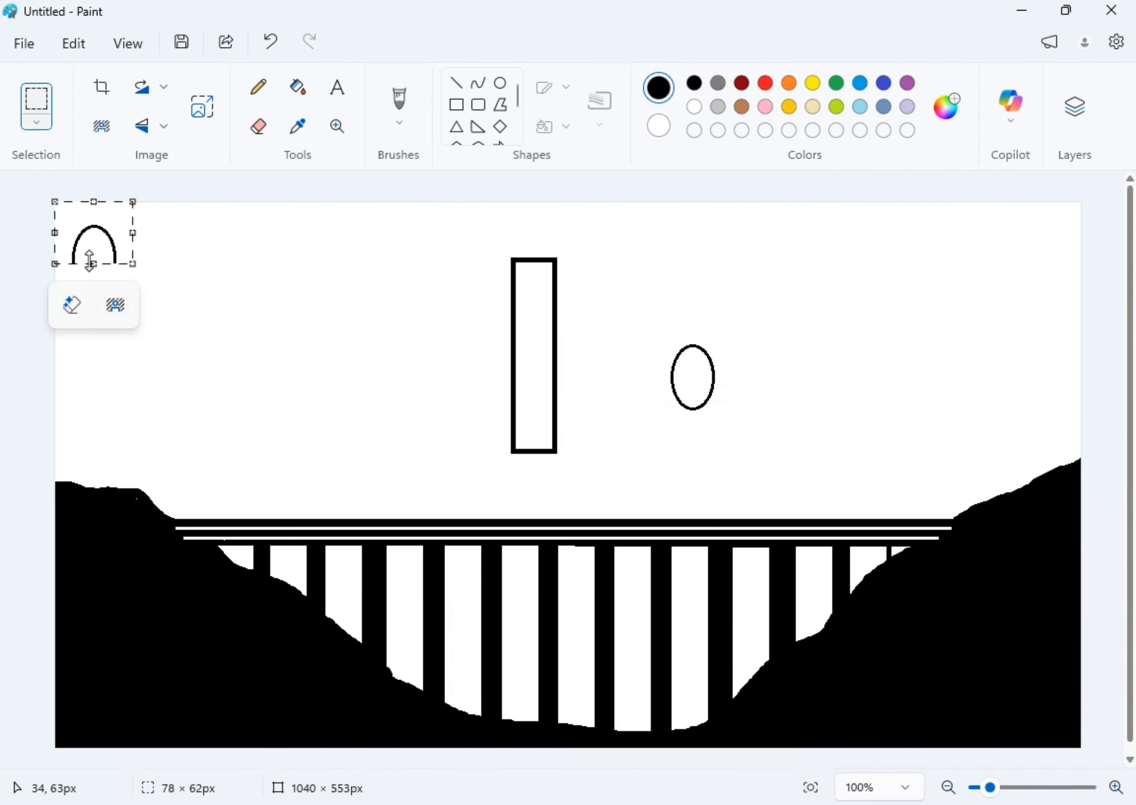
left_click_drag(89, 265, 239, 565)
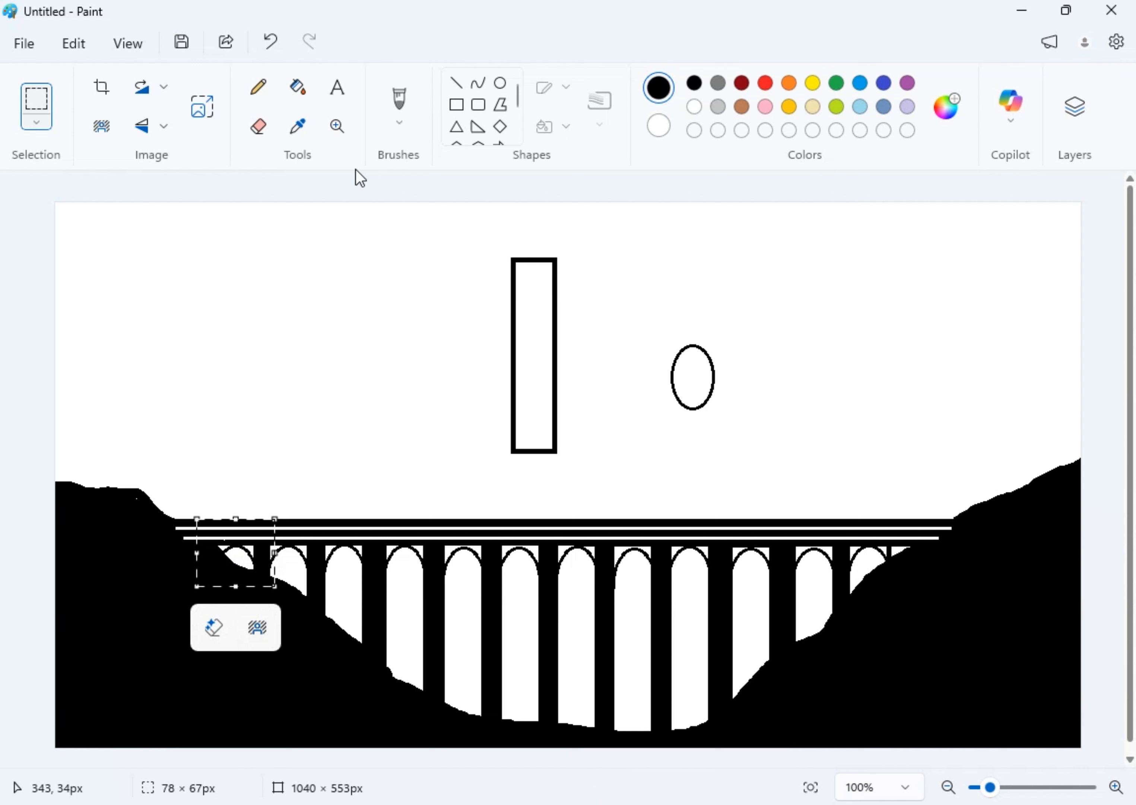
Fill the small white corners above the arcs black in all bridge openings, including the leftover sliver at the right hillside
left_click(298, 88)
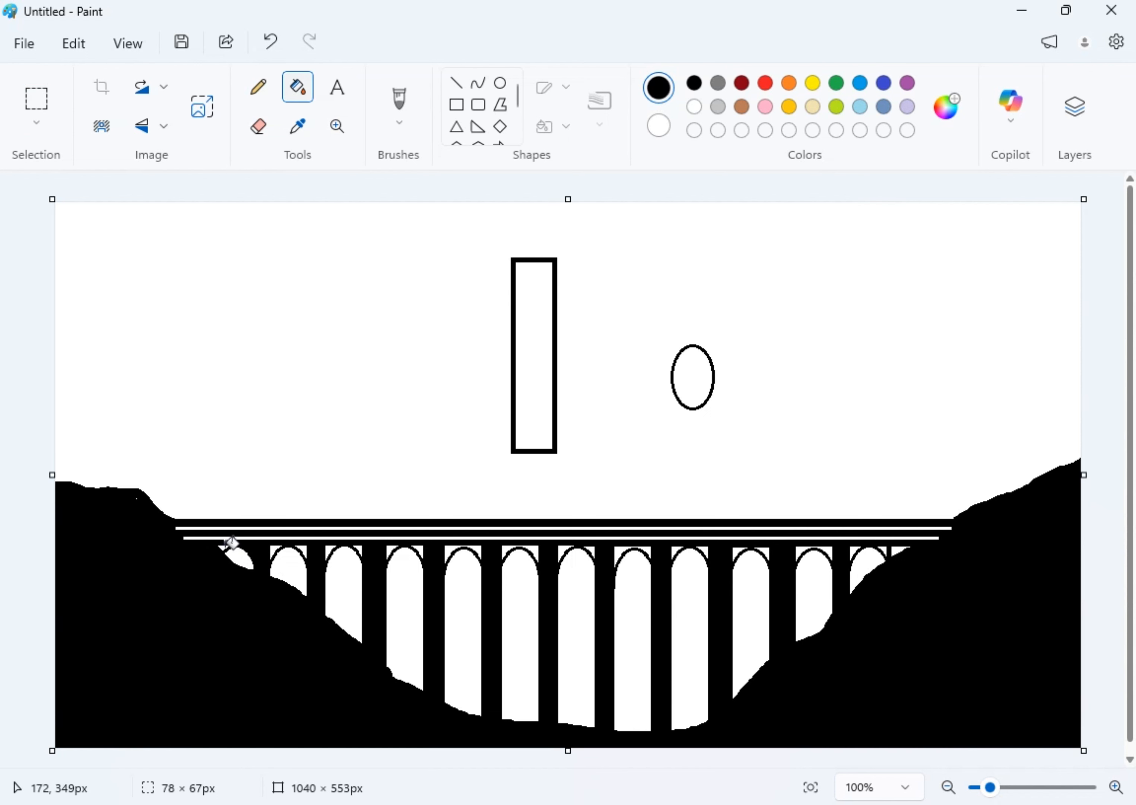
left_click(275, 547)
left_click(329, 548)
left_click(358, 547)
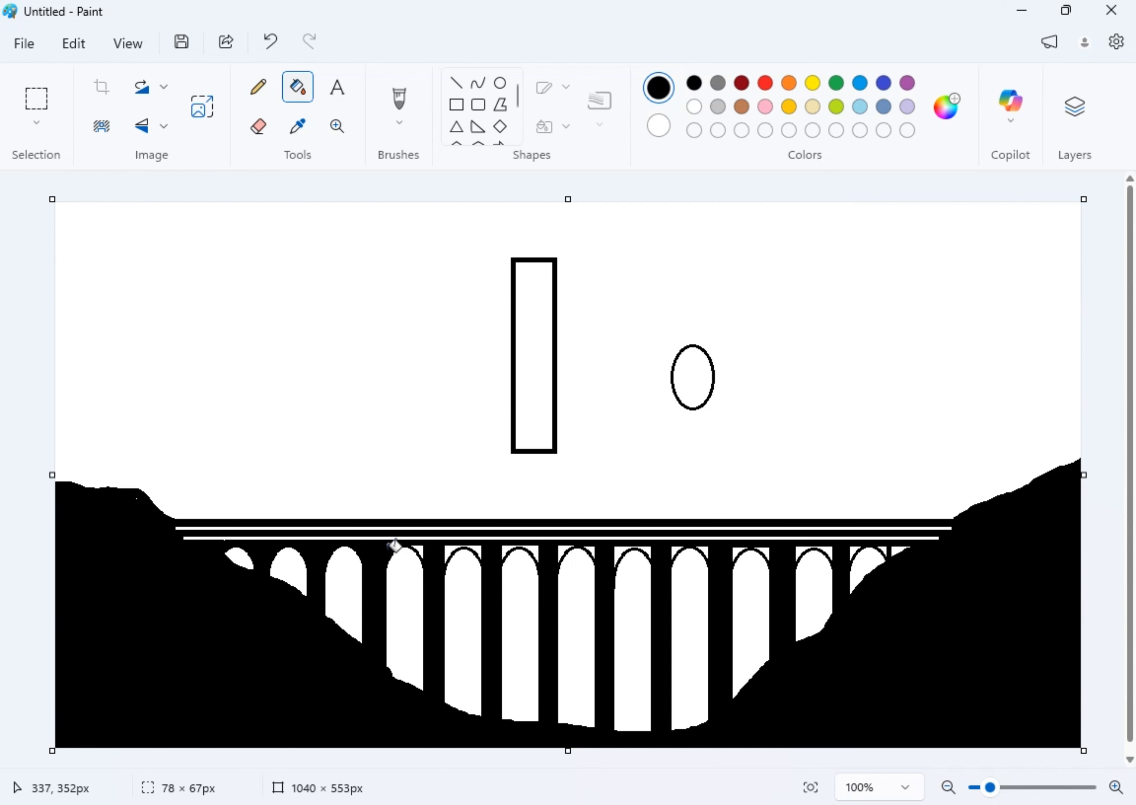
left_click(388, 548)
left_click(418, 548)
left_click(448, 548)
left_click(477, 548)
left_click(505, 548)
left_click(535, 549)
left_click(621, 547)
left_click(646, 547)
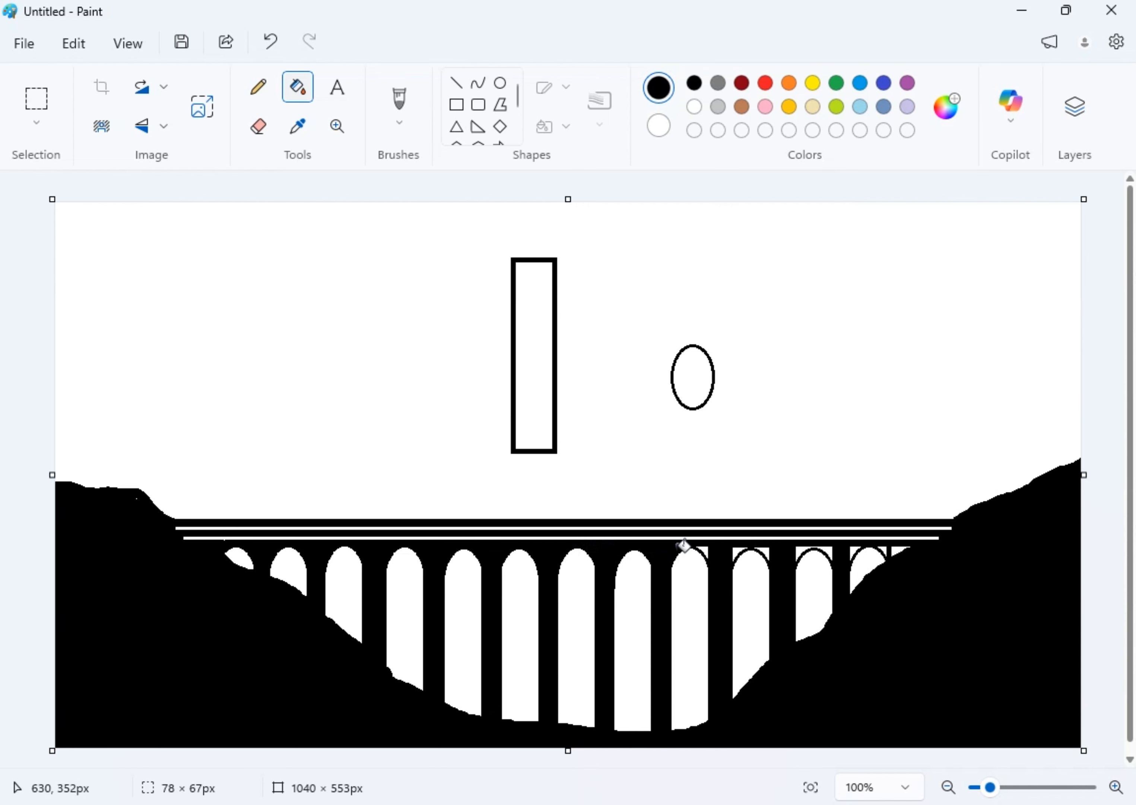
left_click(738, 547)
left_click(766, 547)
left_click(827, 549)
left_click(800, 549)
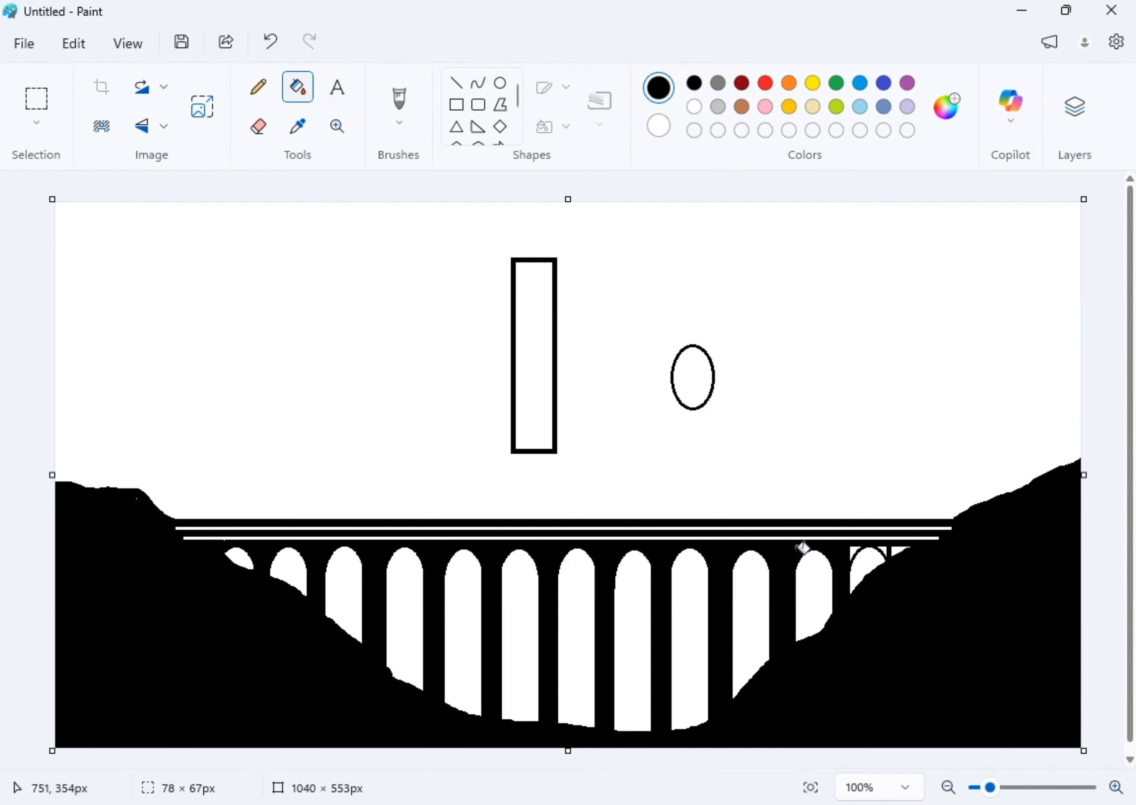
left_click(884, 548)
left_click(899, 550)
Draw a row of short vertical black lines about 16 px tall across the white deck lines, starting at the bridge's left end
left_click(457, 84)
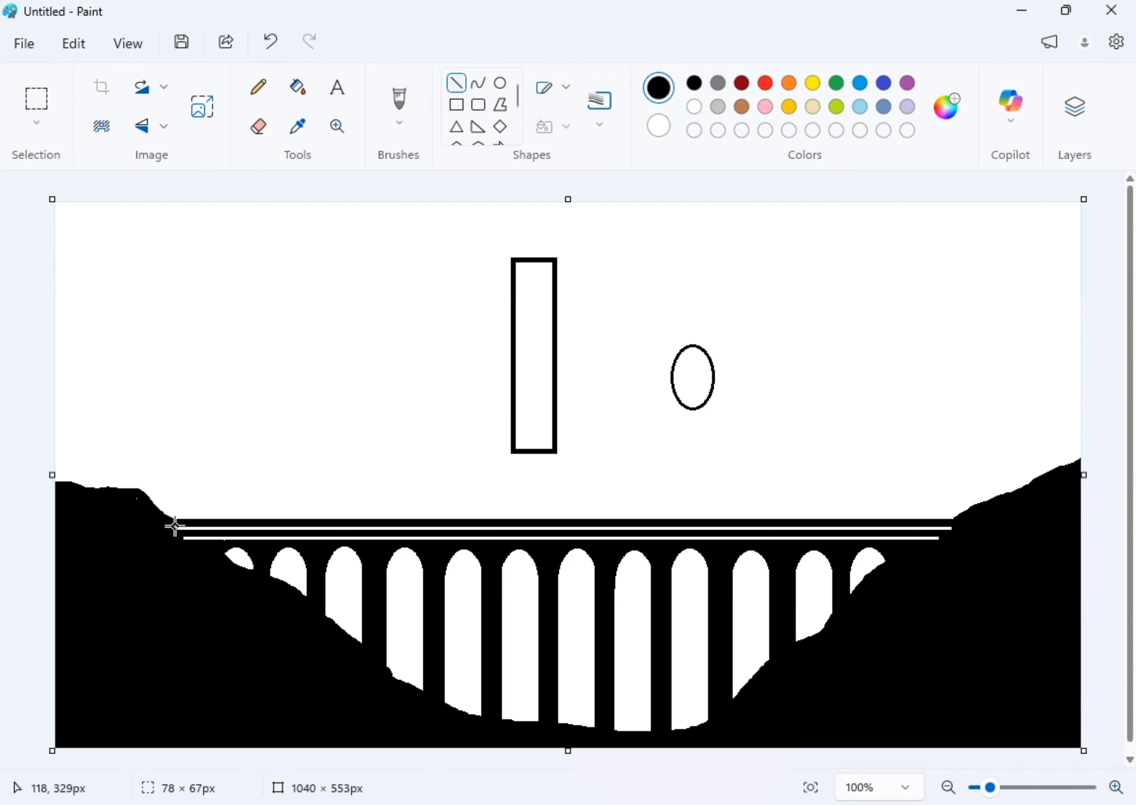
mouse_move(186, 523)
left_mouse_down()
mouse_move(185, 543)
mouse_move(198, 541)
left_mouse_up()
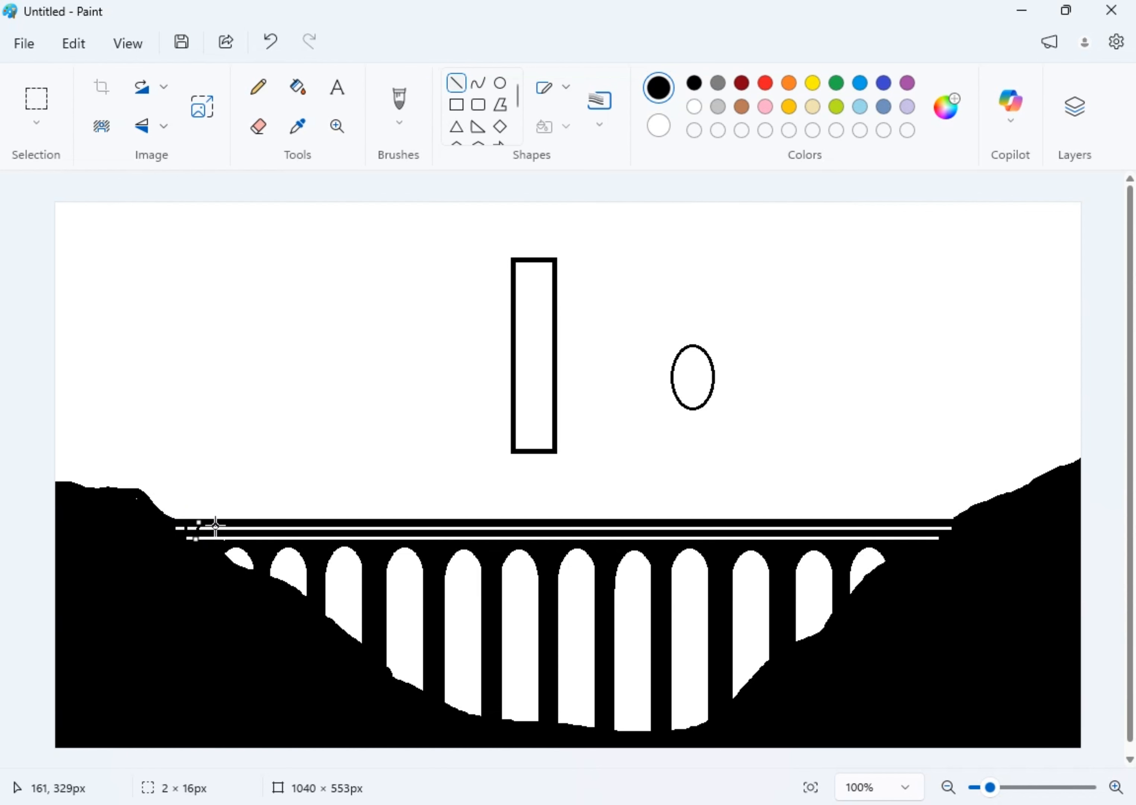
left_click(211, 525)
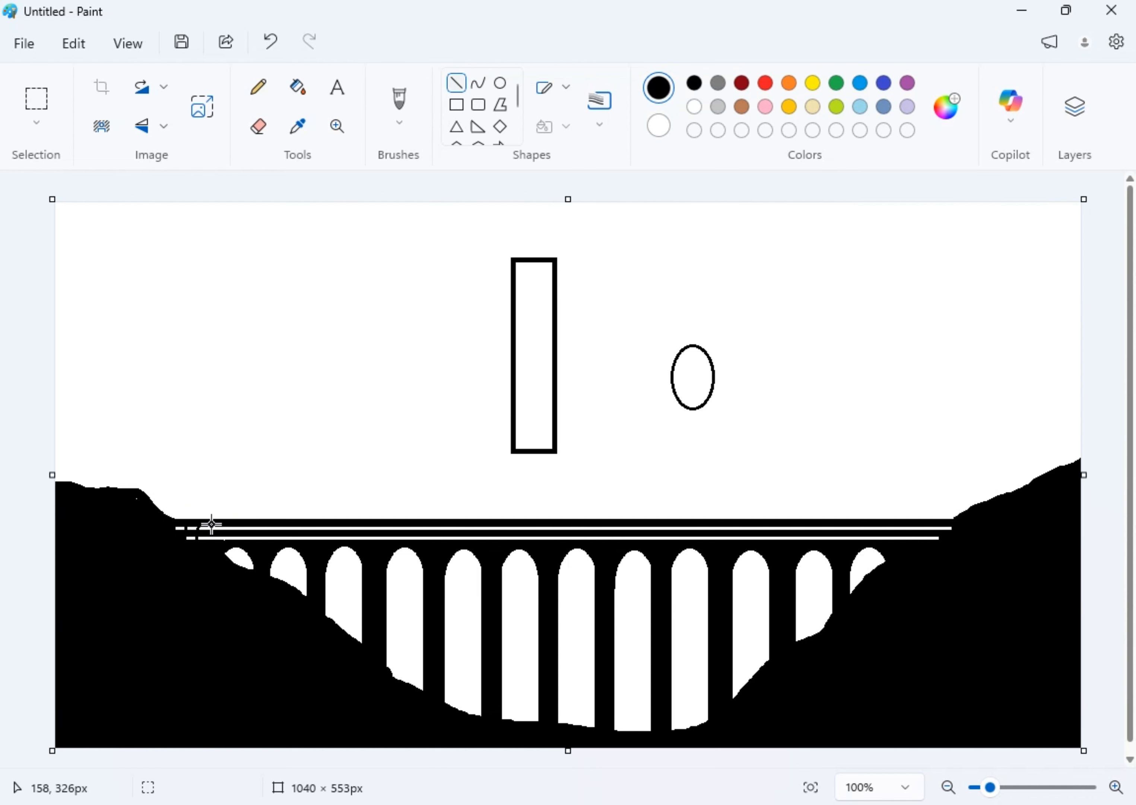
mouse_move(212, 524)
left_mouse_down()
mouse_move(206, 538)
mouse_move(271, 540)
left_mouse_up()
left_click(220, 525)
left_click(233, 525)
left_click(245, 520)
left_click(256, 521)
left_click(269, 520)
left_click(270, 526)
left_click(271, 527)
left_click(280, 524)
left_click(270, 525)
left_click_drag(282, 525, 332, 538)
left_click(288, 503)
left_click(292, 466)
left_click(305, 491)
left_click(319, 496)
left_click(322, 476)
left_click(324, 470)
Delete the leftover tall rectangle and ellipse above the bridge using a selection of about 264 × 218 px
left_click(43, 112)
left_click_drag(485, 246, 748, 461)
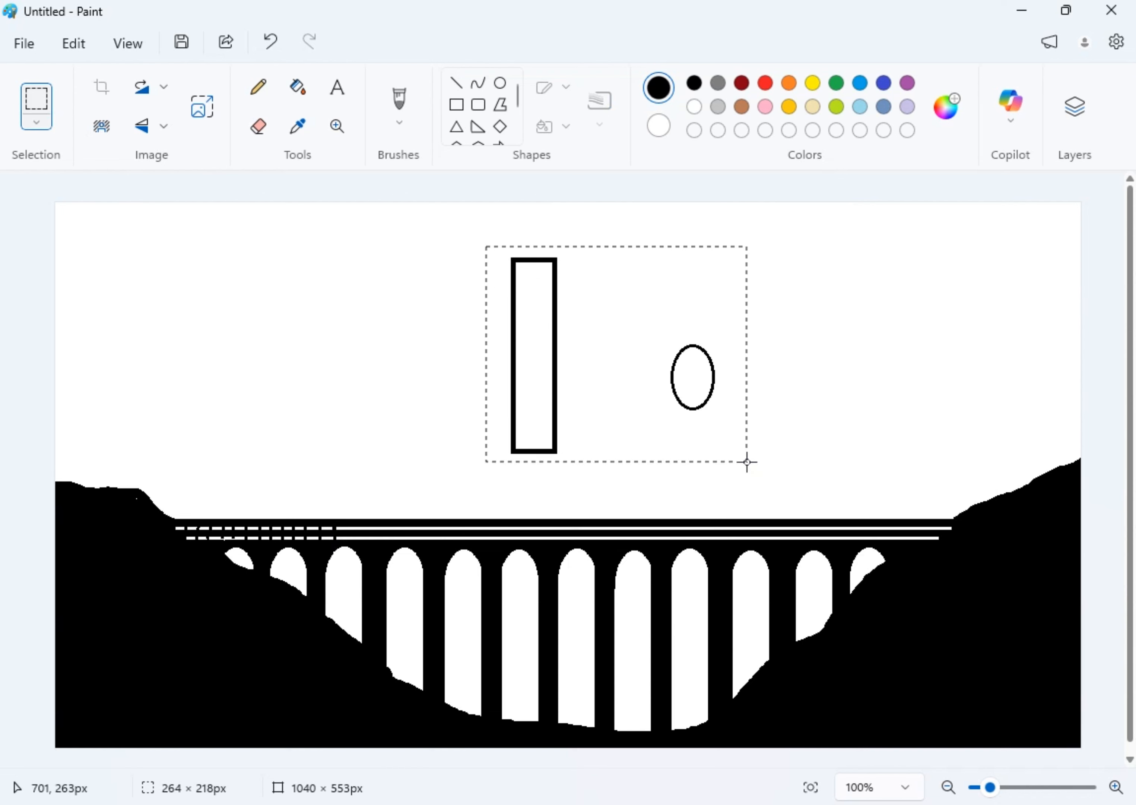
right_click(686, 351)
left_click(742, 25)
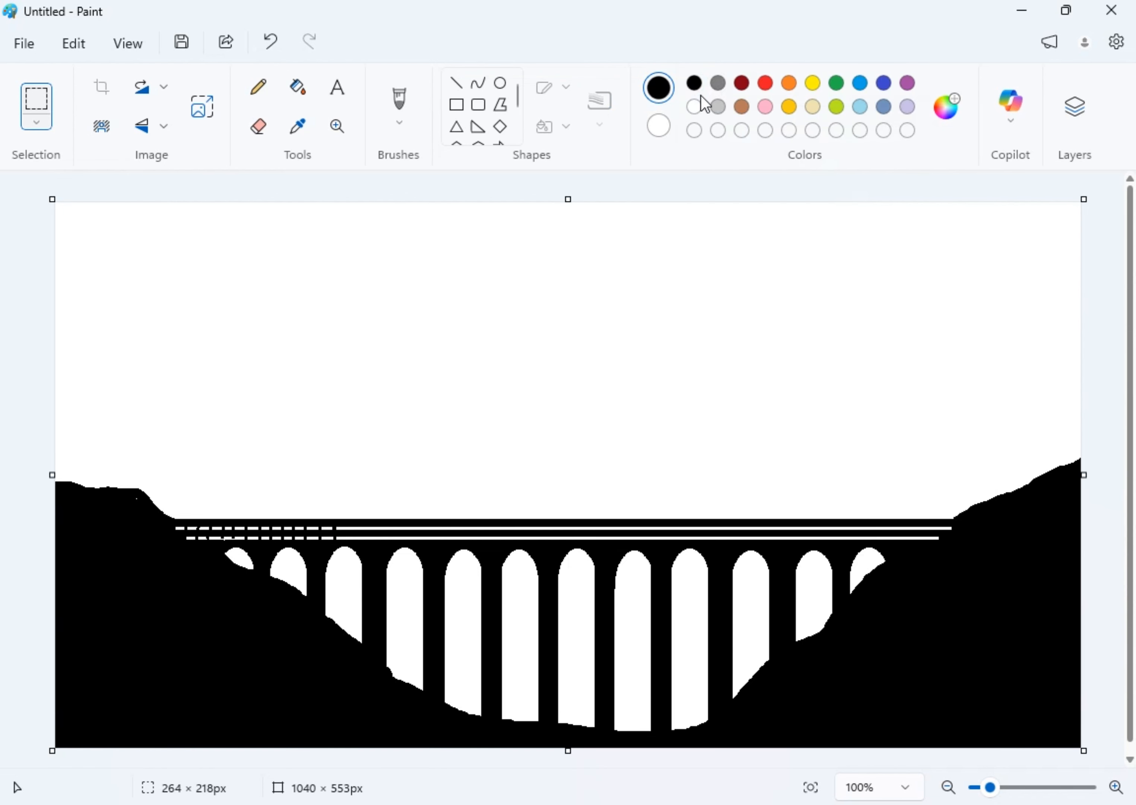
Draw two black carriage rectangles on the bridge deck, one reaching the right hillside and one about 245 × 36 px to its left
left_click(456, 104)
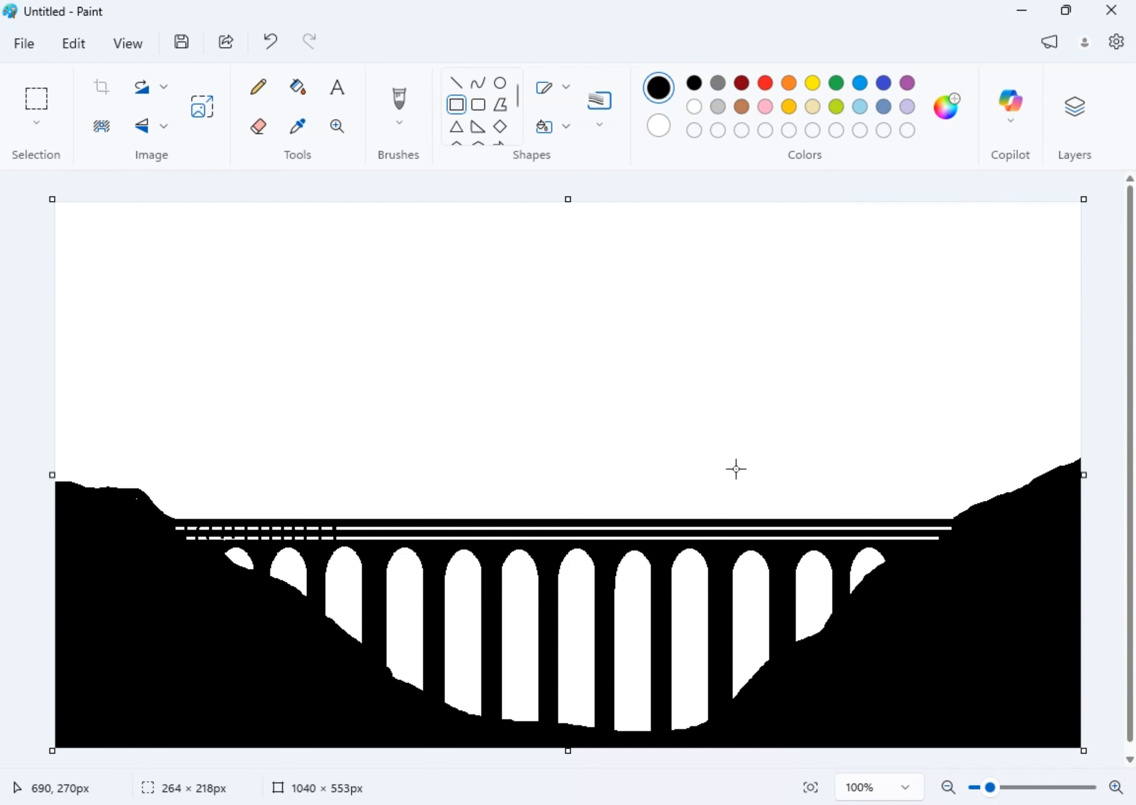
left_click_drag(749, 490, 1006, 520)
left_click(552, 485)
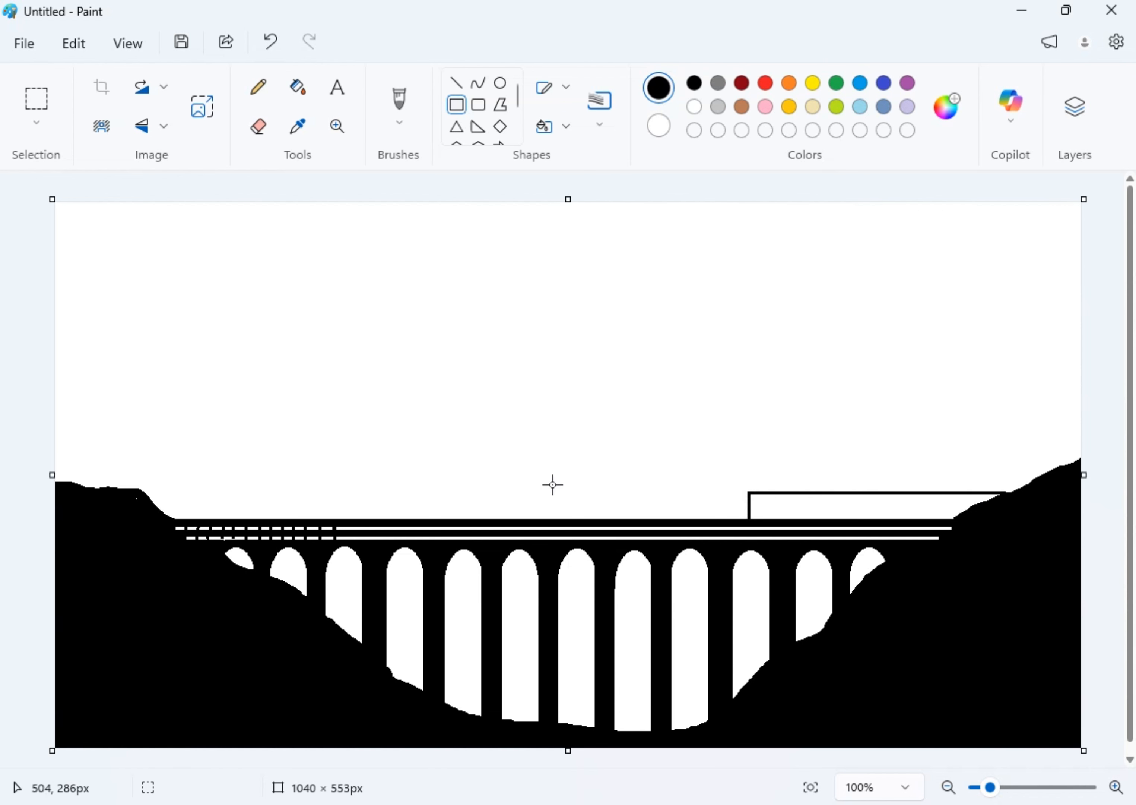
left_click_drag(523, 490, 740, 526)
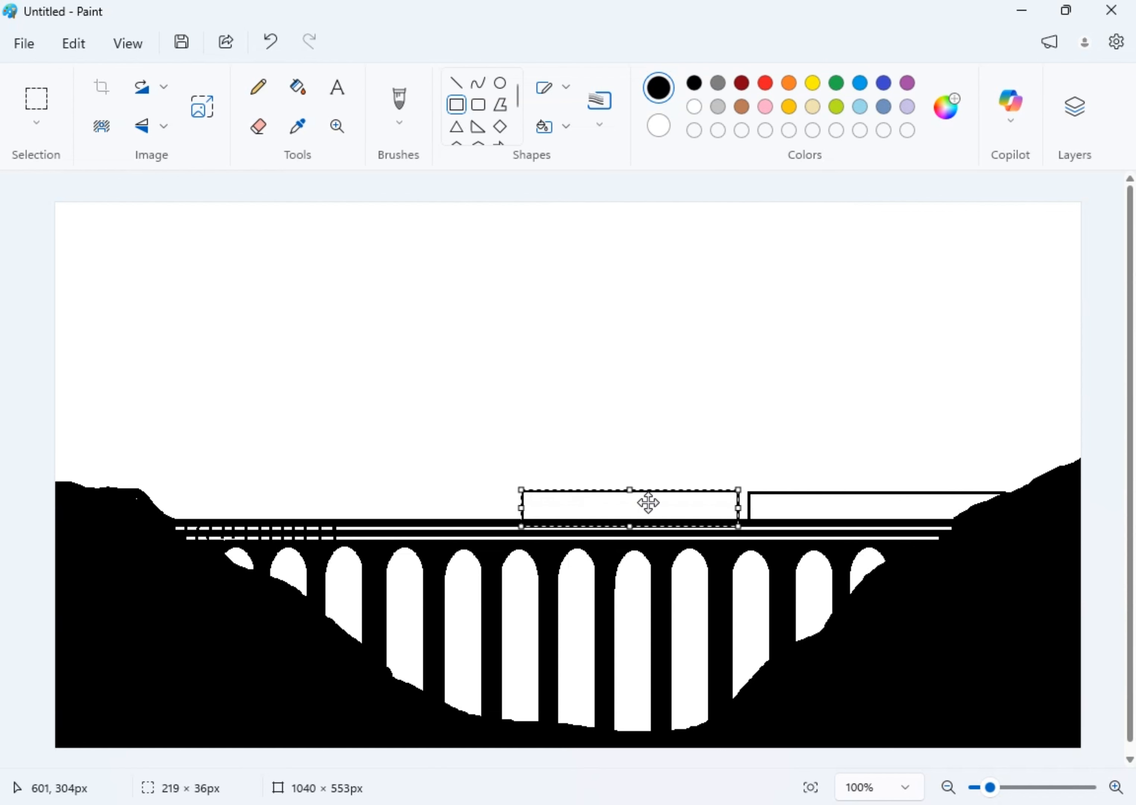
left_click_drag(524, 507, 500, 503)
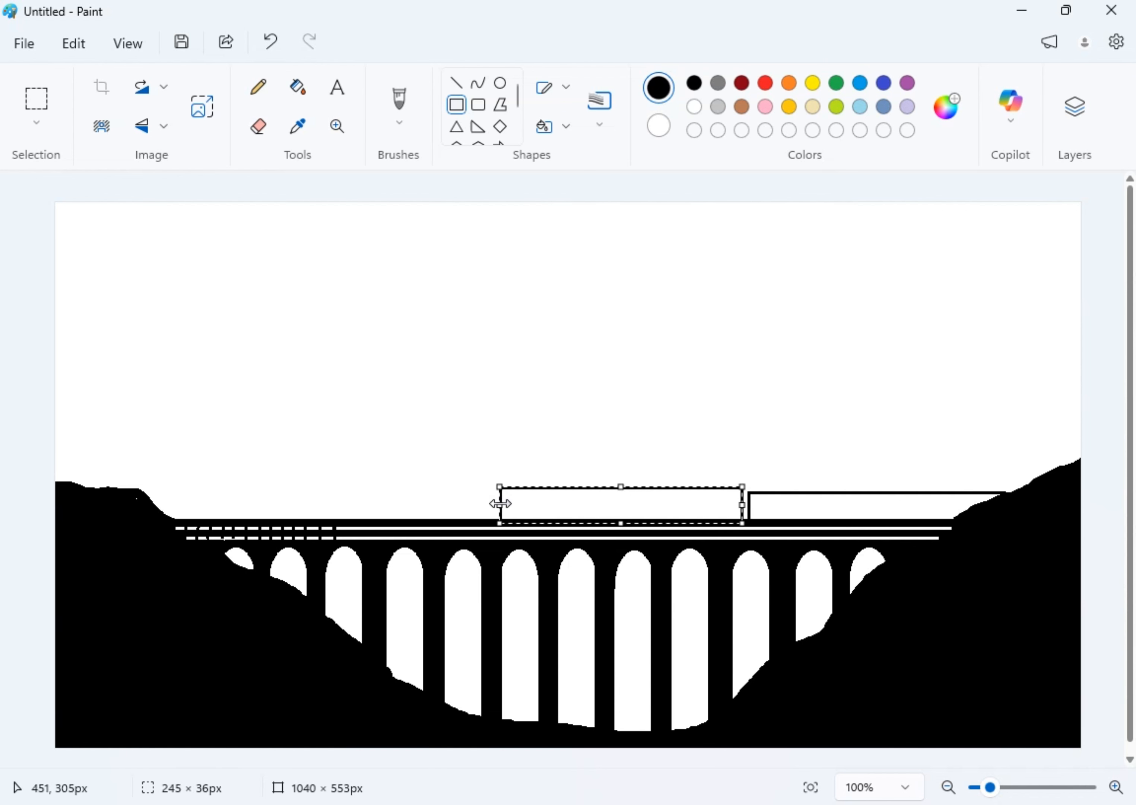
Fill both carriages black and draw a horizontal black line about 266 px long along the upper edge of the right-hand carriage
left_click(299, 88)
left_click(672, 500)
left_click(914, 500)
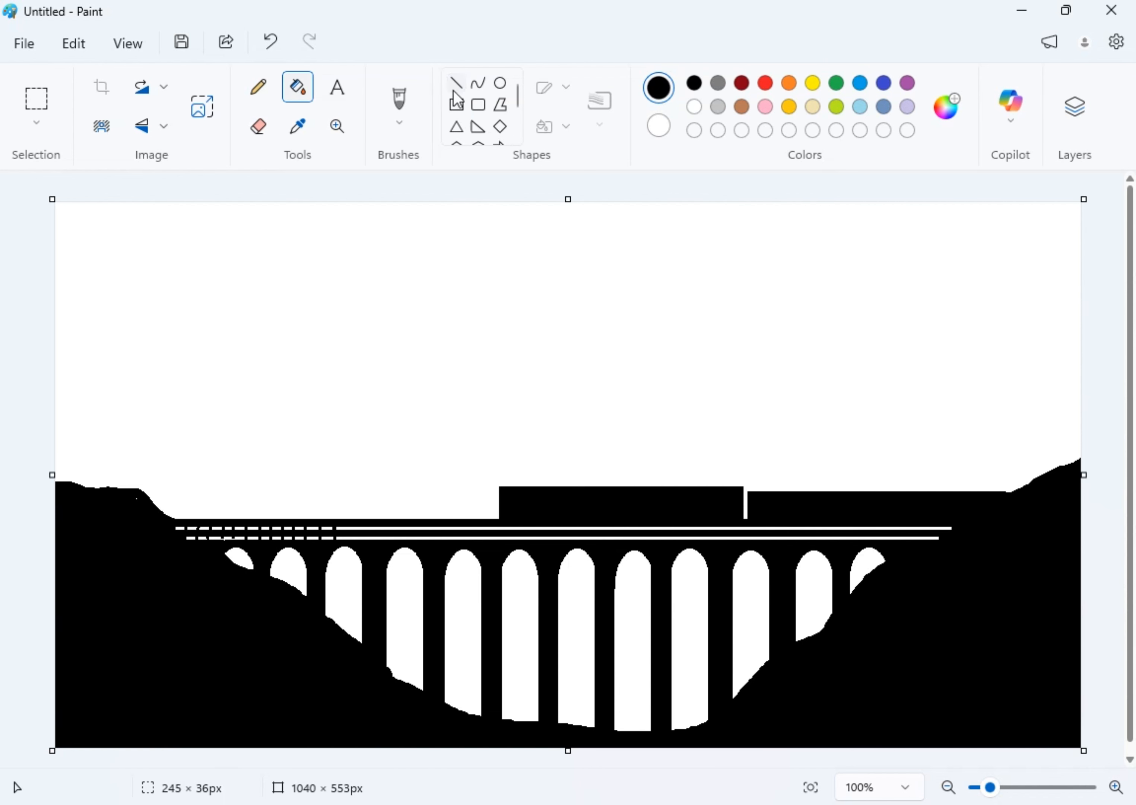
left_click(455, 85)
left_click_drag(749, 489, 1011, 489)
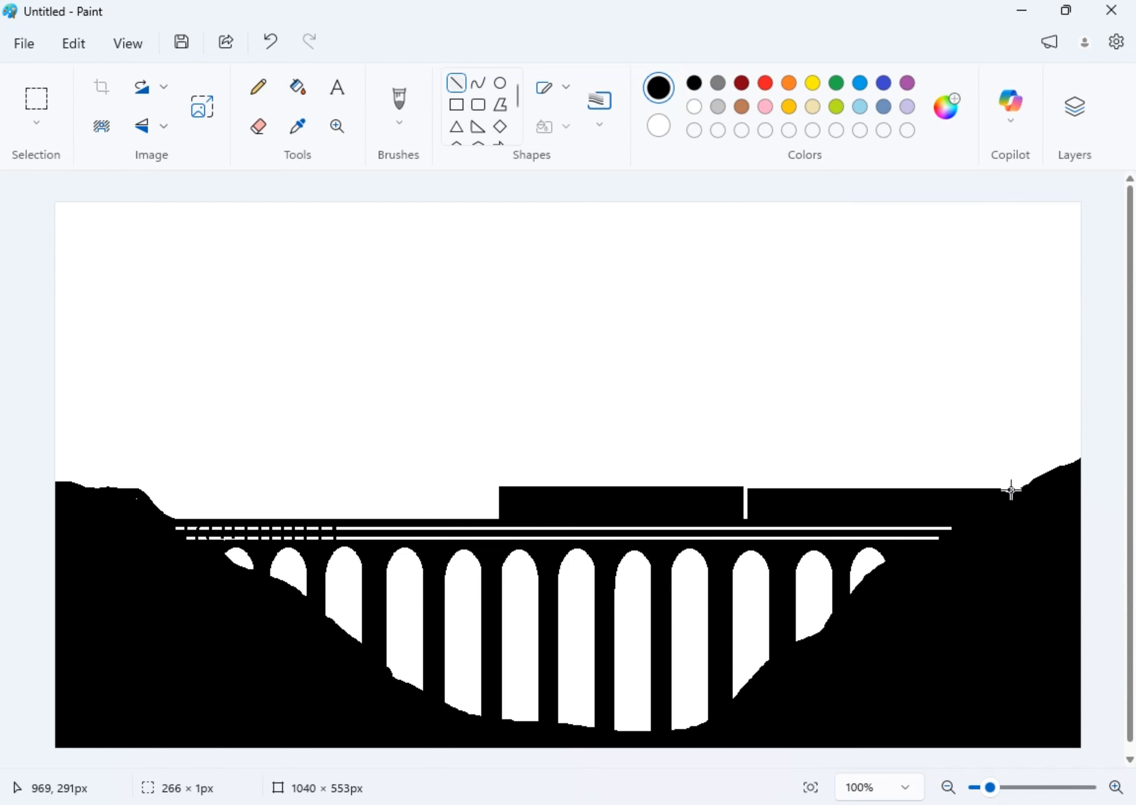
left_click(711, 425)
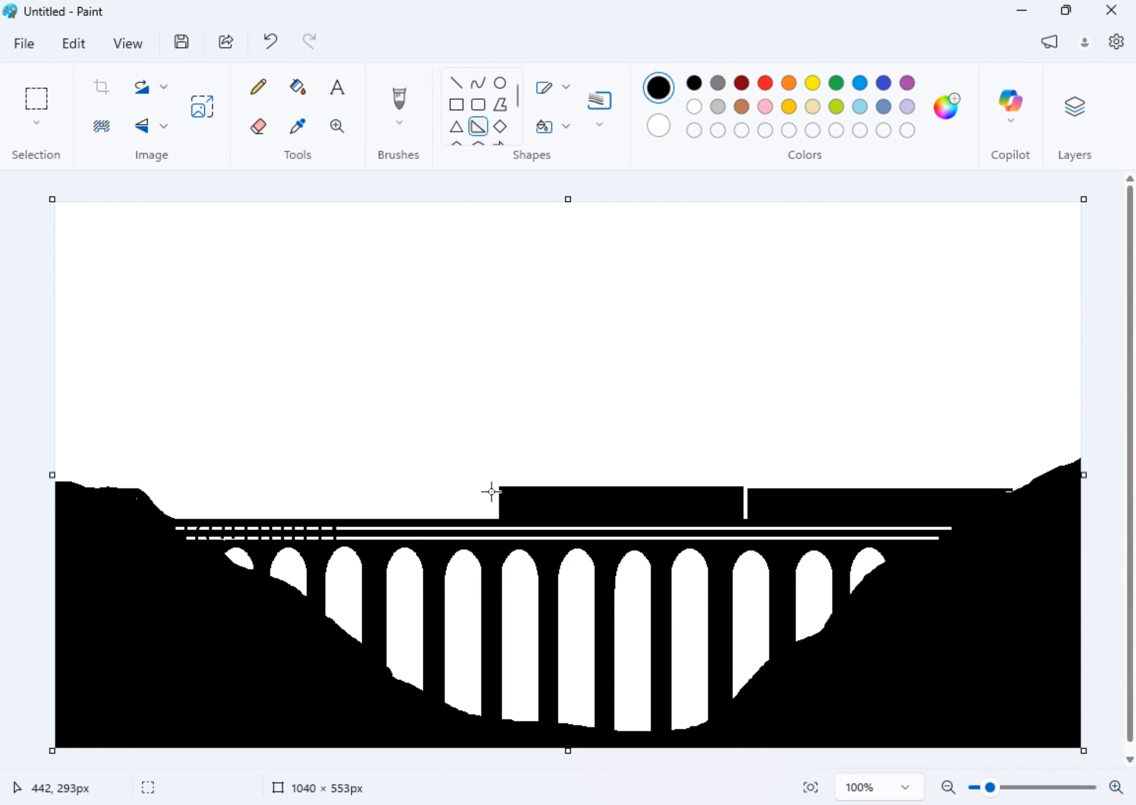
left_click_drag(488, 491, 399, 522)
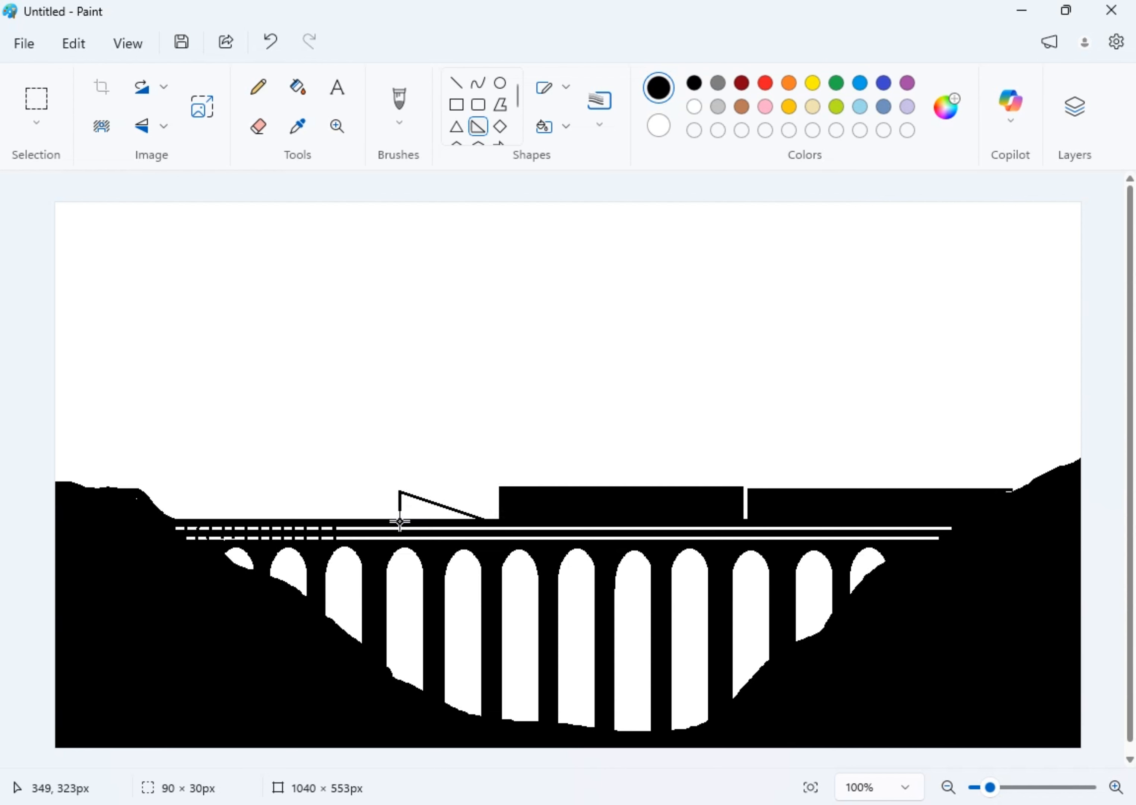
key("Escape")
left_click_drag(366, 307, 503, 366)
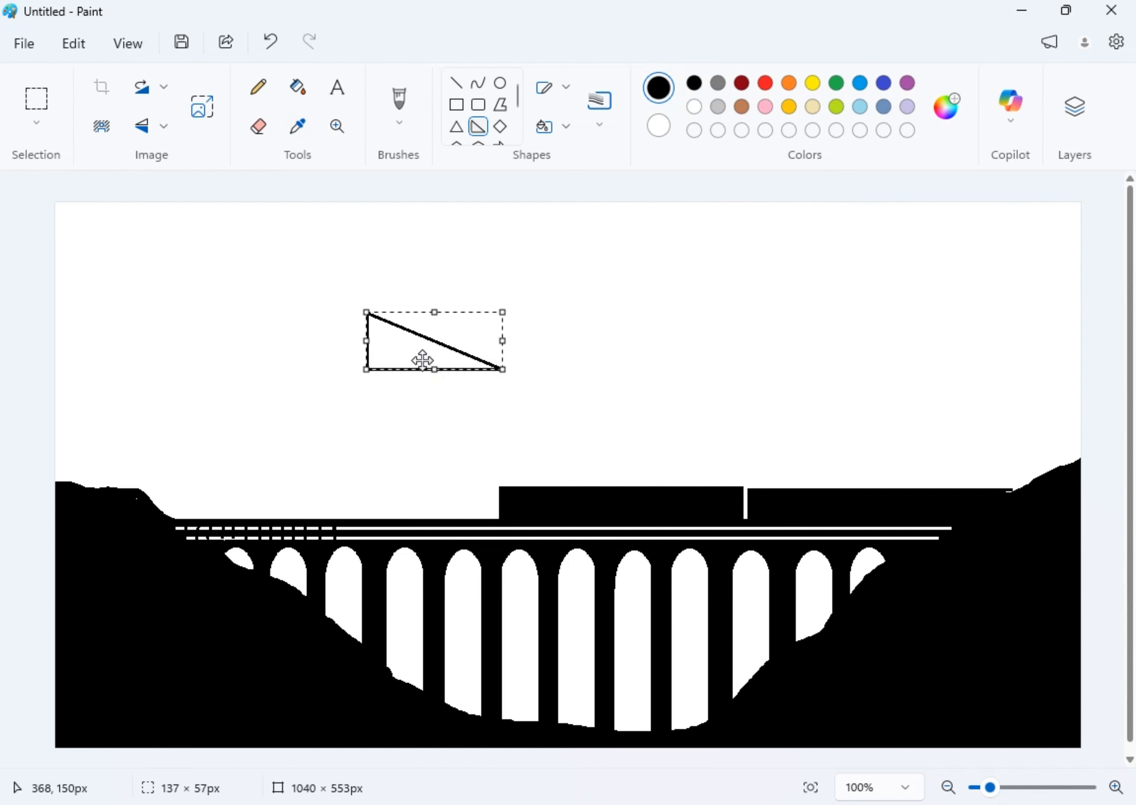
left_click_drag(420, 361, 429, 396)
right_click(428, 396)
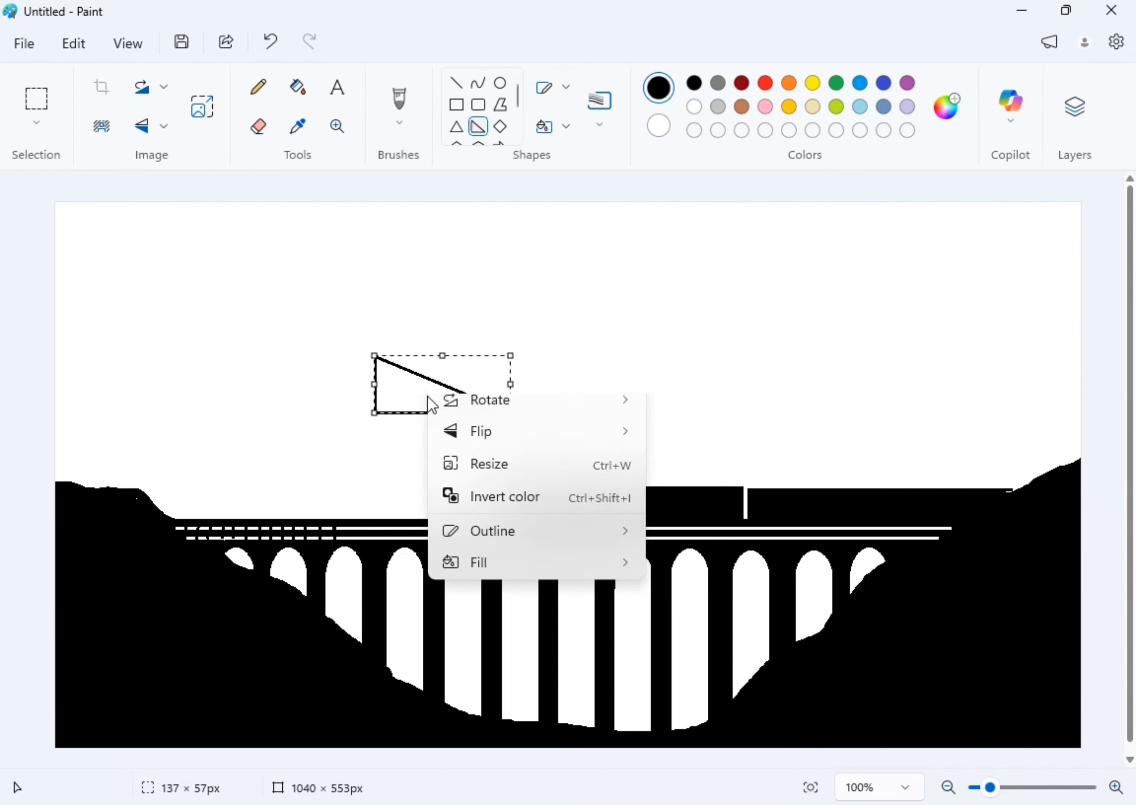
mouse_move(489, 517)
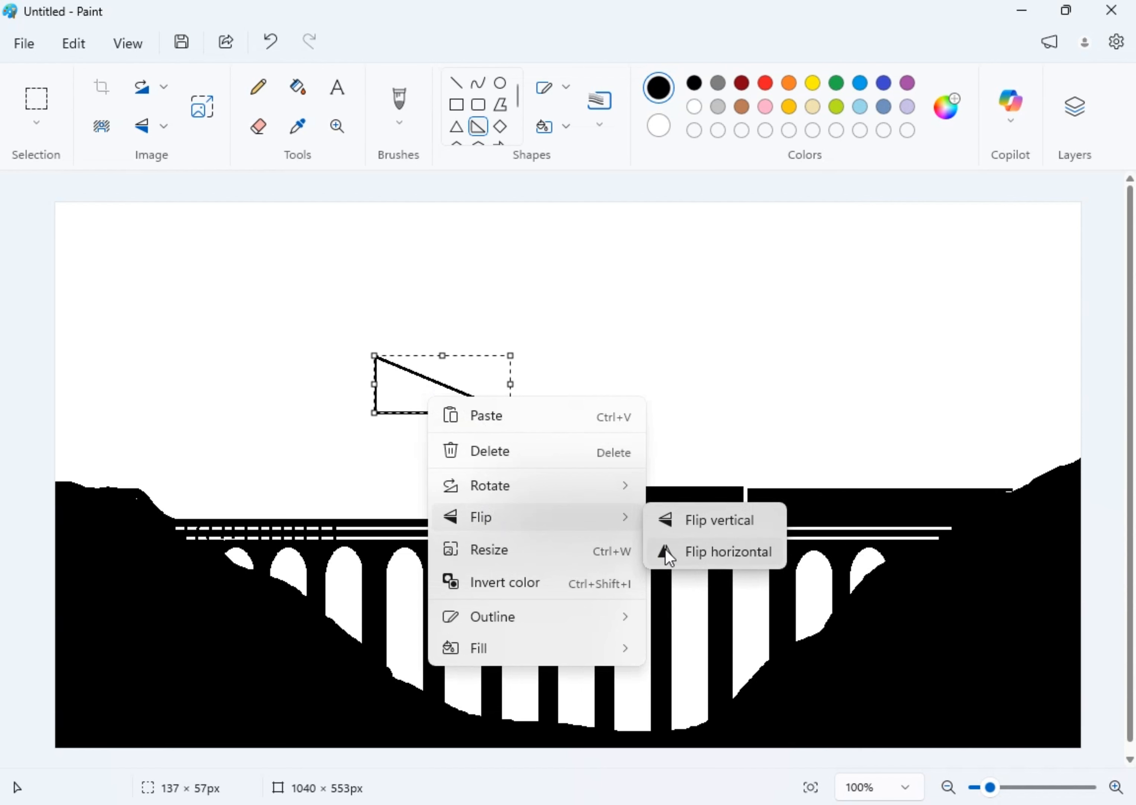
left_click(685, 526)
left_click_drag(443, 404, 452, 491)
right_click(463, 400)
mouse_move(538, 523)
left_click(693, 554)
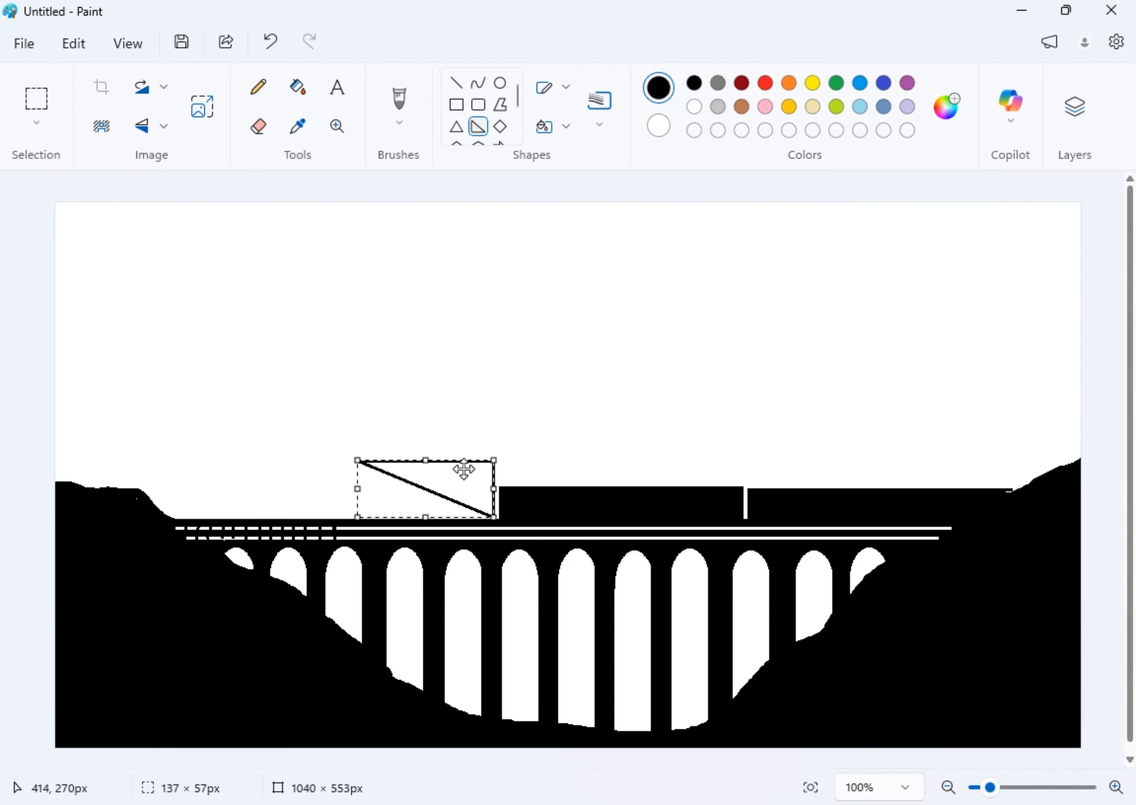
right_click(457, 479)
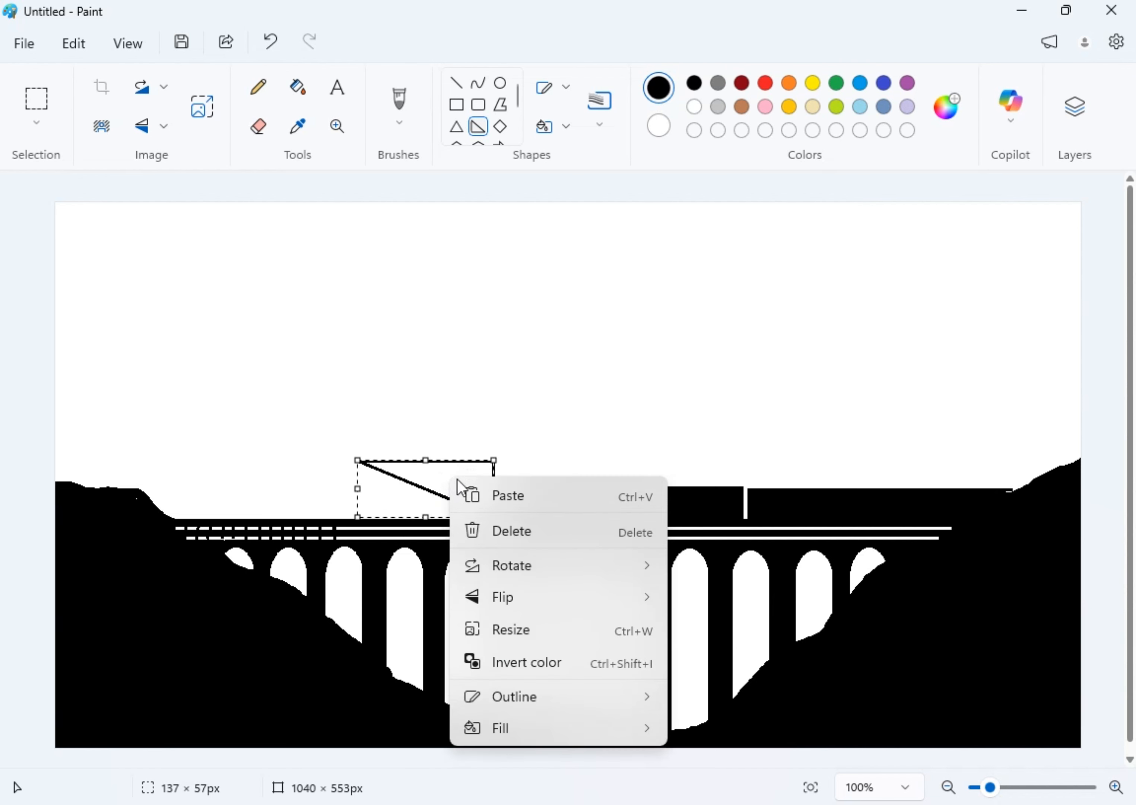
left_click(504, 532)
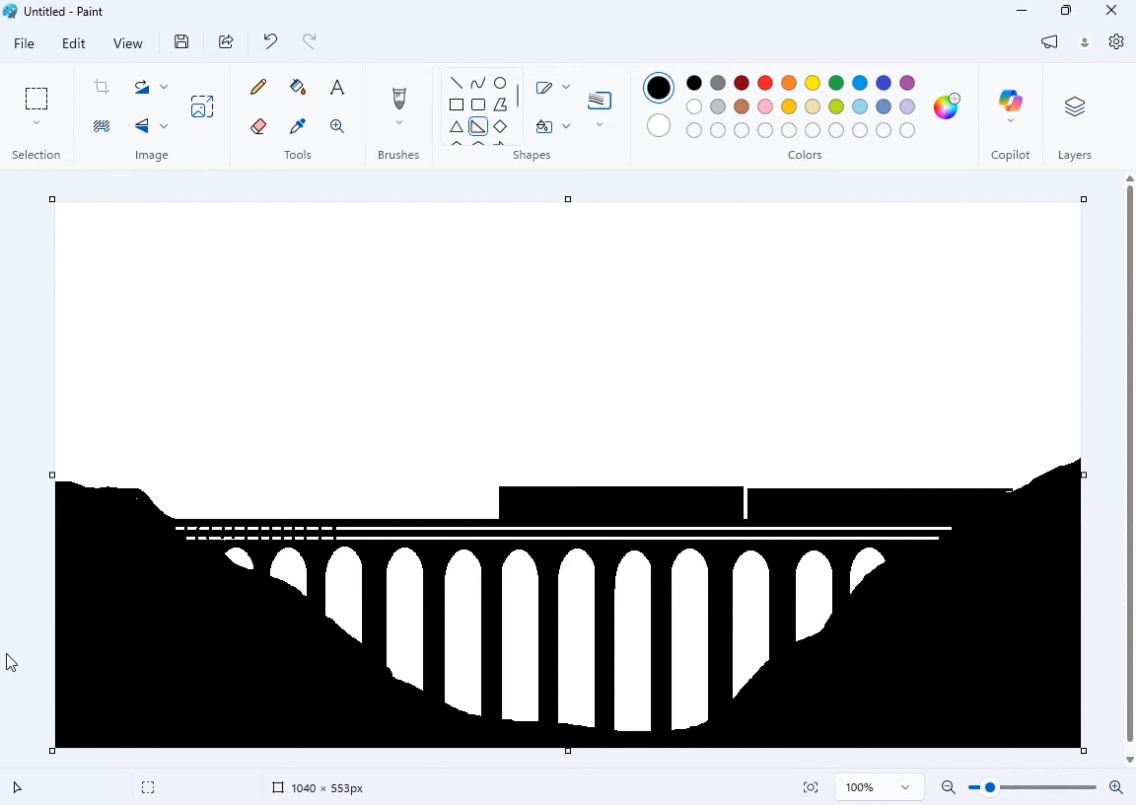
Draw a sloping train nose about 90 × 34 px with the Polygon shape, directly in front of the left-hand carriage
left_click(502, 107)
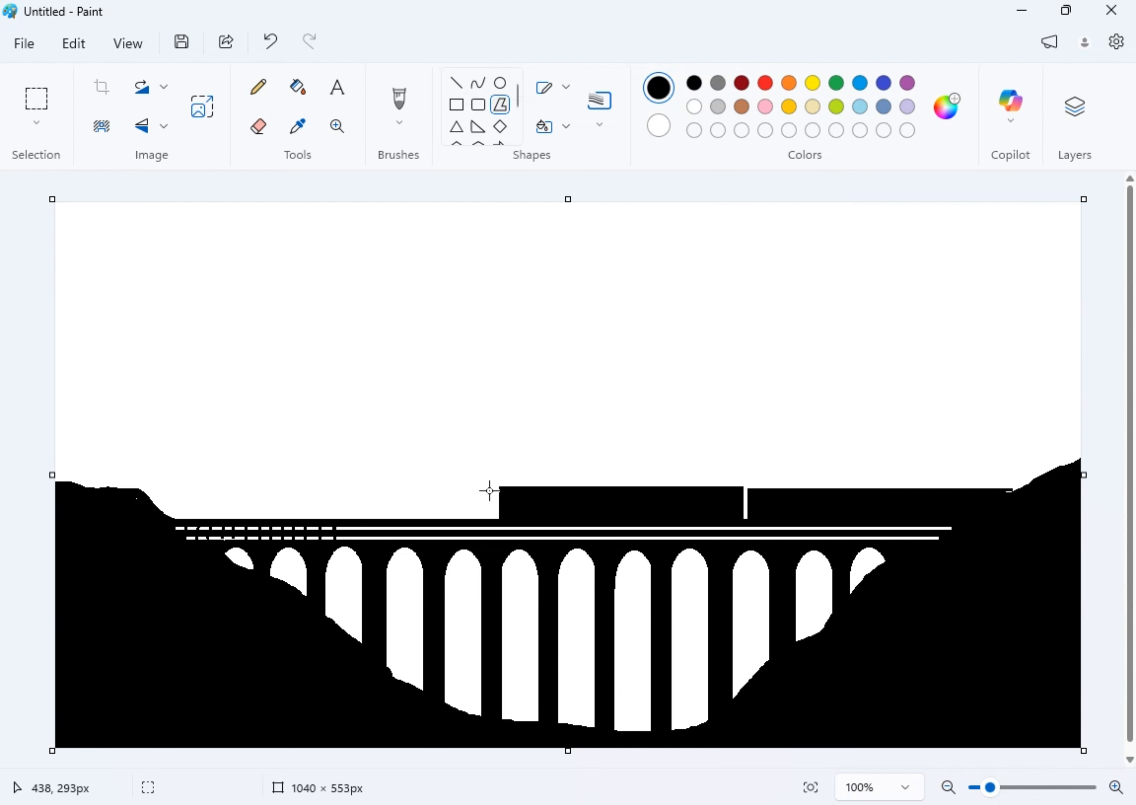
mouse_move(493, 486)
left_mouse_down()
mouse_move(492, 521)
mouse_move(493, 495)
mouse_move(398, 520)
left_mouse_up()
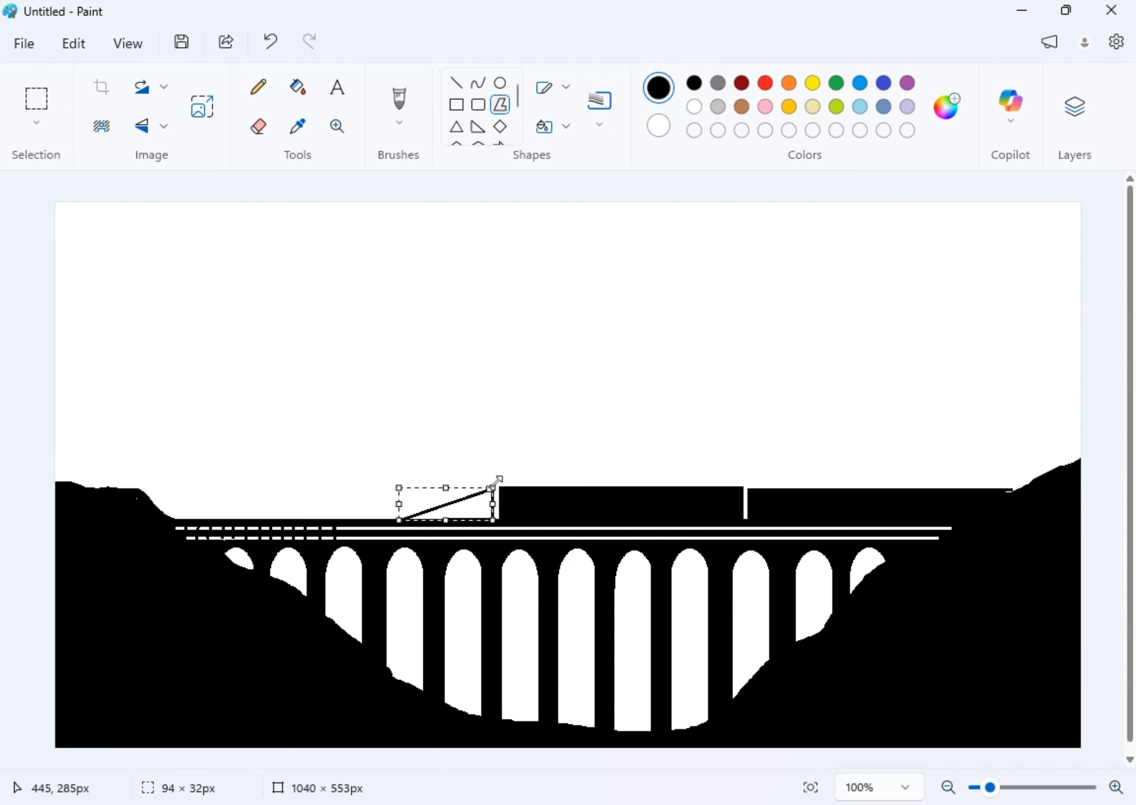
left_click_drag(493, 488, 409, 519)
left_click(491, 488)
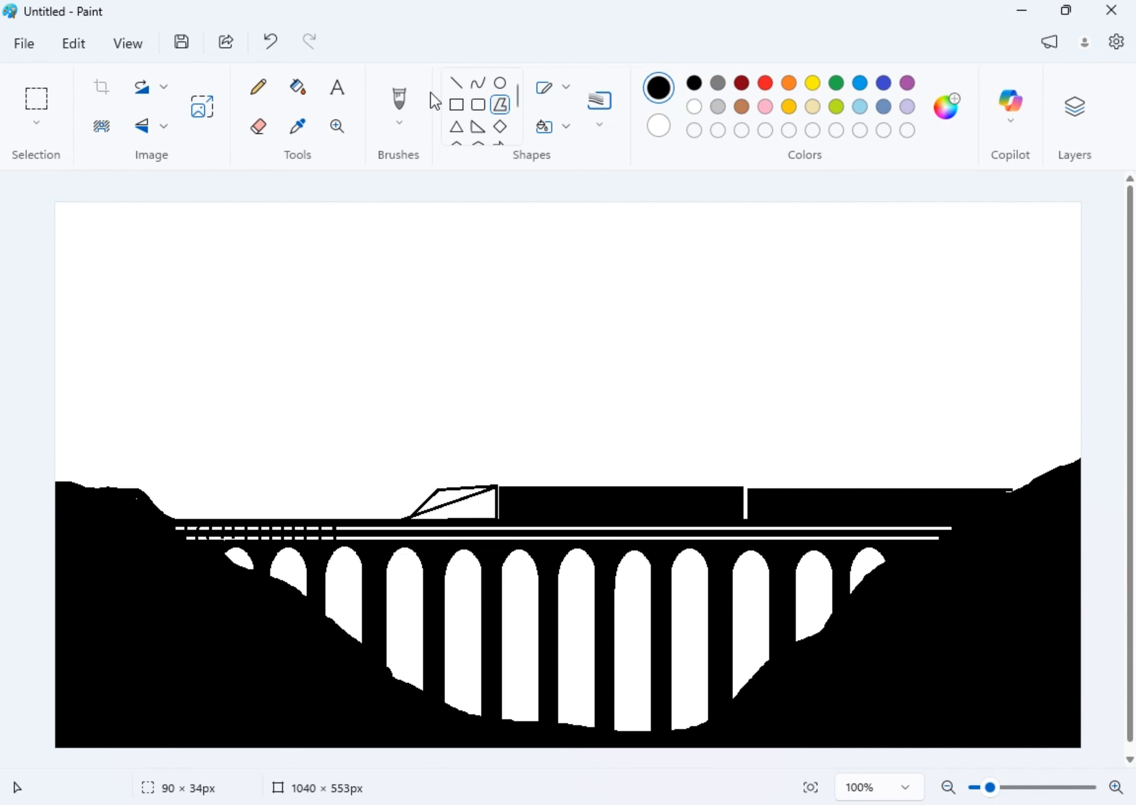
Fill the train nose black and erase along its upper front edge to round it into a smooth curve
left_click(301, 90)
left_click(468, 510)
left_click(452, 494)
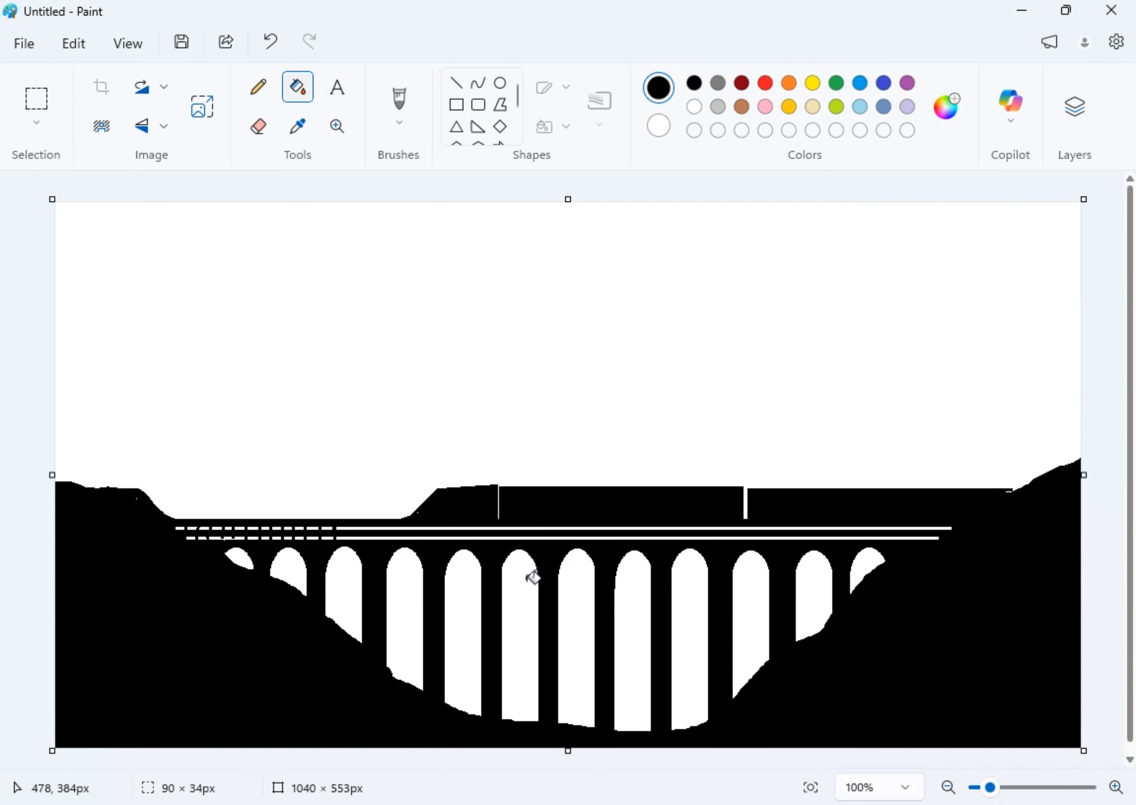
left_click(258, 126)
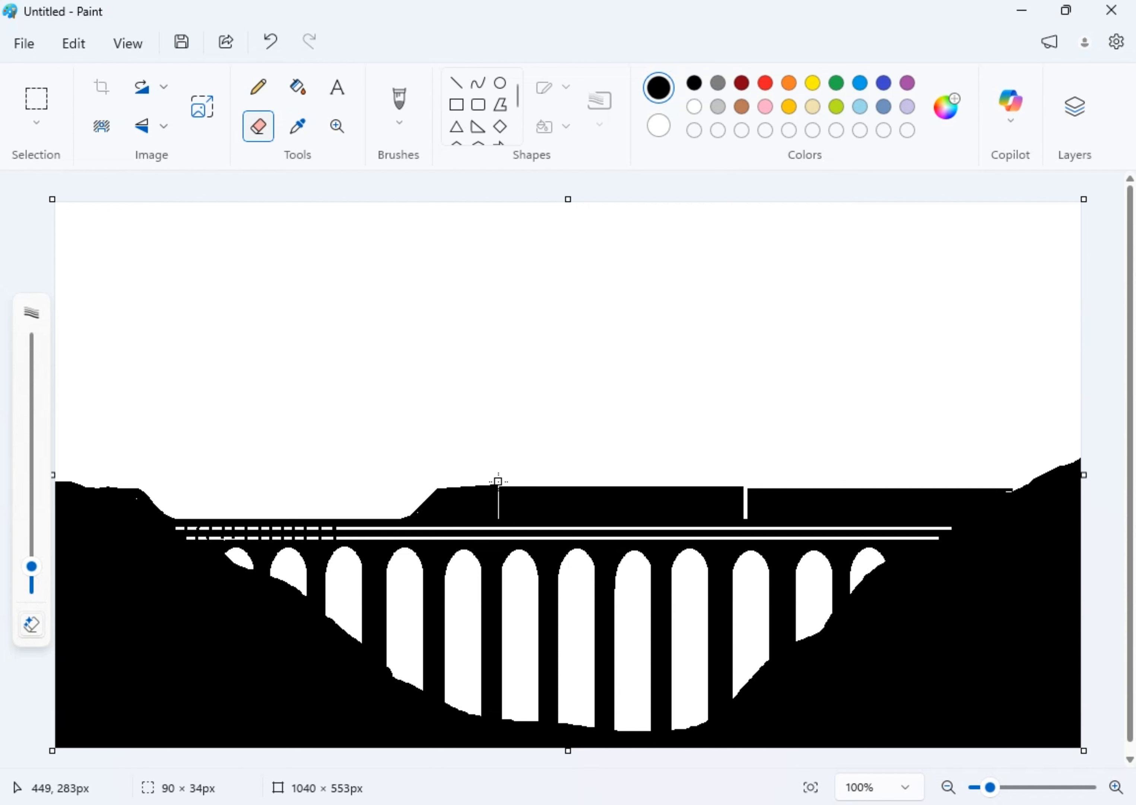
left_click_drag(499, 481, 415, 501)
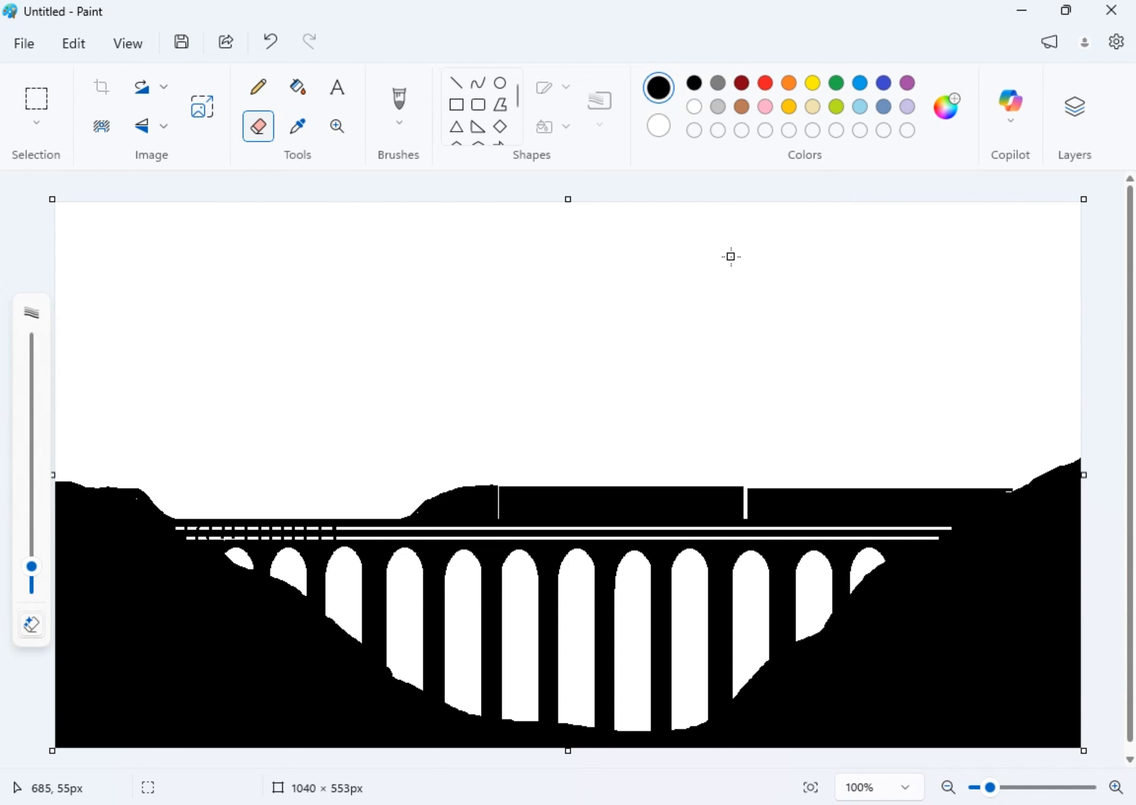
Draw a small turquoise rectangle with solid fill, about 25 × 17 px, in the white sky above the train
left_click(860, 108)
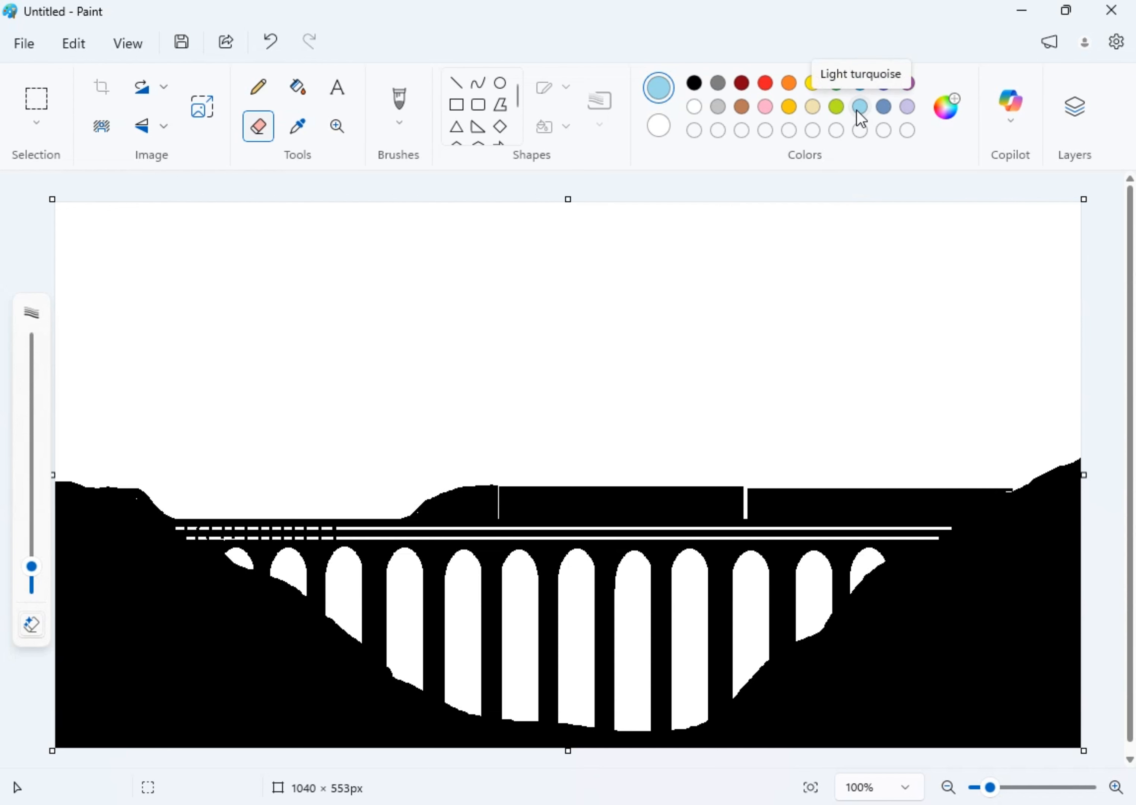
left_click(860, 83)
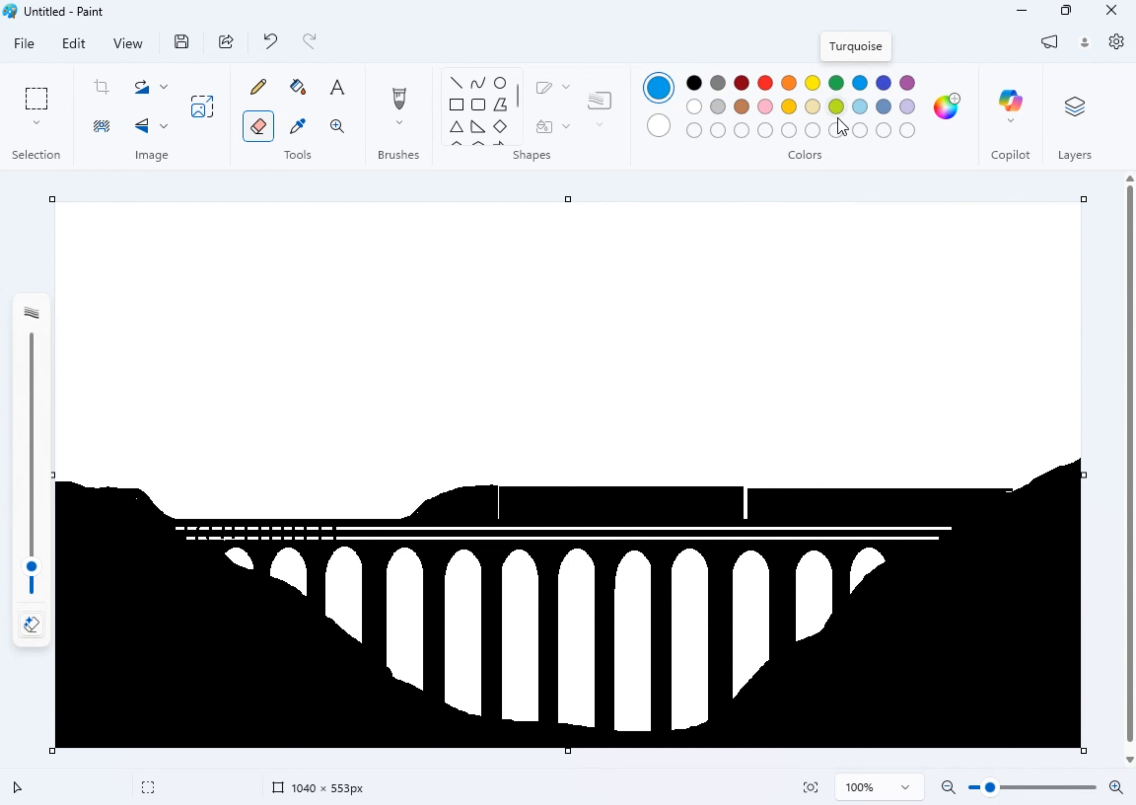
left_click(457, 105)
left_click(597, 131)
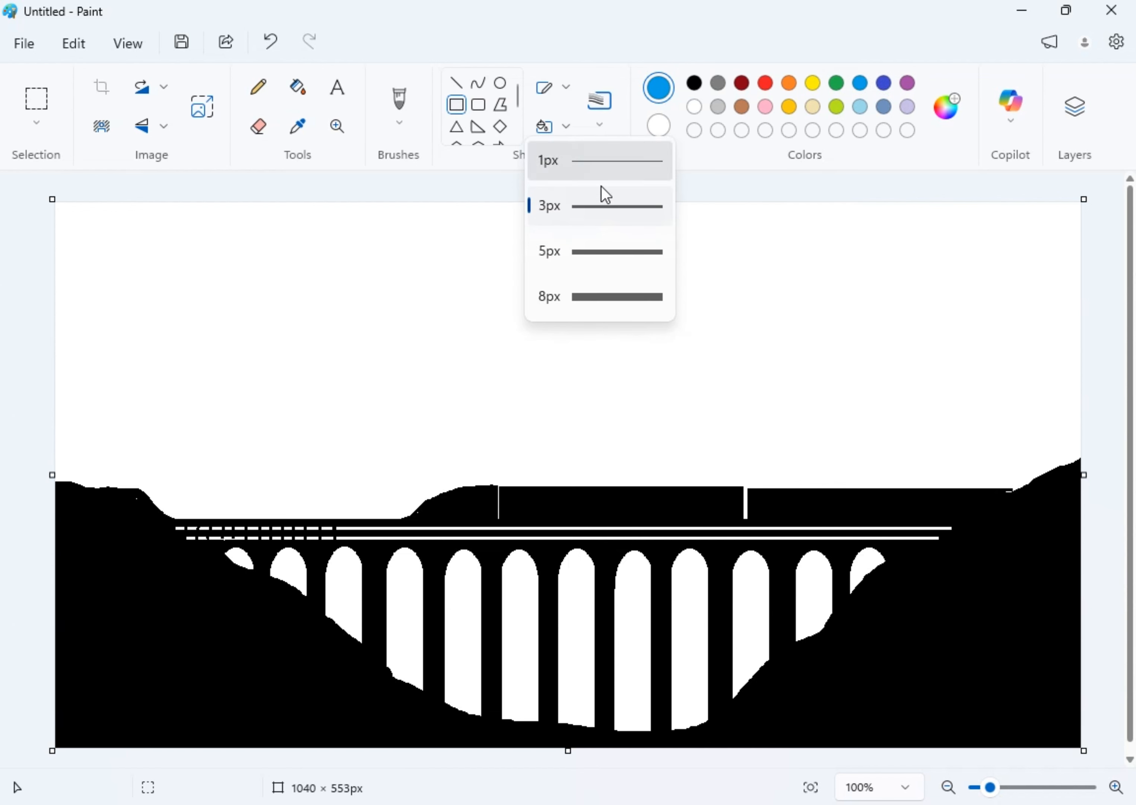
left_click(606, 193)
left_click(565, 129)
left_click(545, 213)
left_click_drag(515, 318, 541, 336)
Set the secondary colour to turquoise and shrink the small rectangle to about 17 × 14 px
left_click(660, 126)
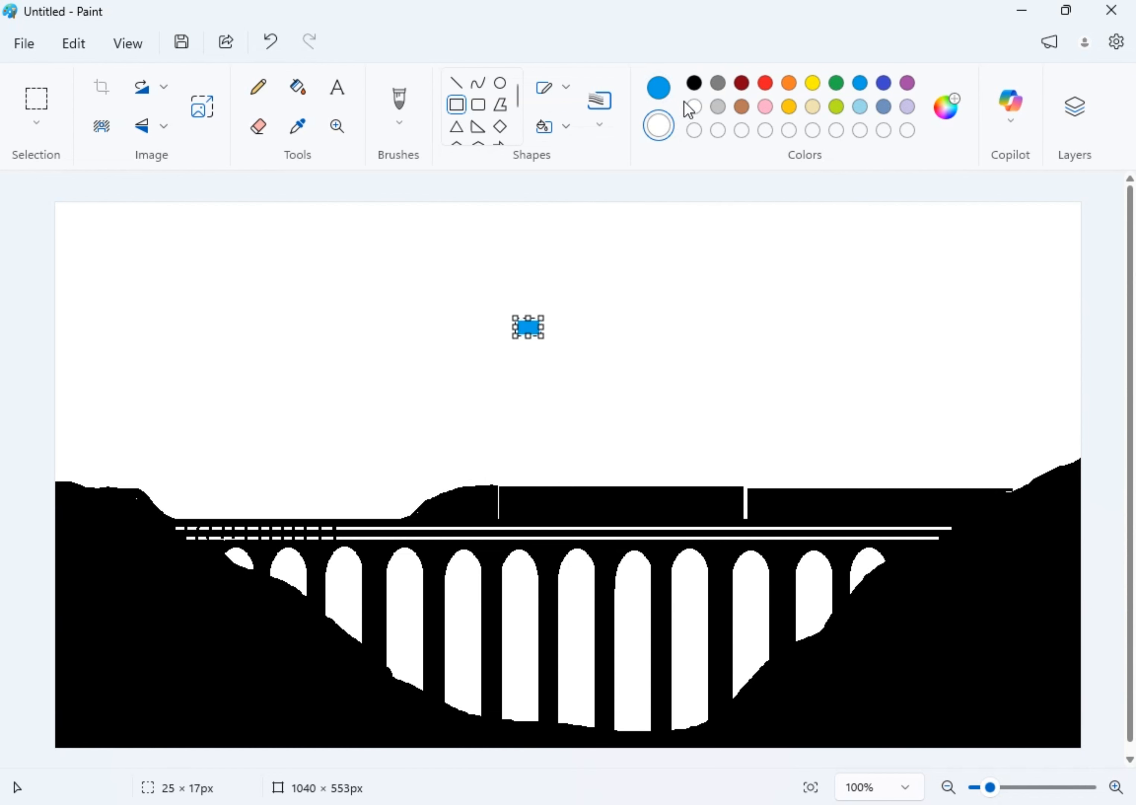
left_click(860, 82)
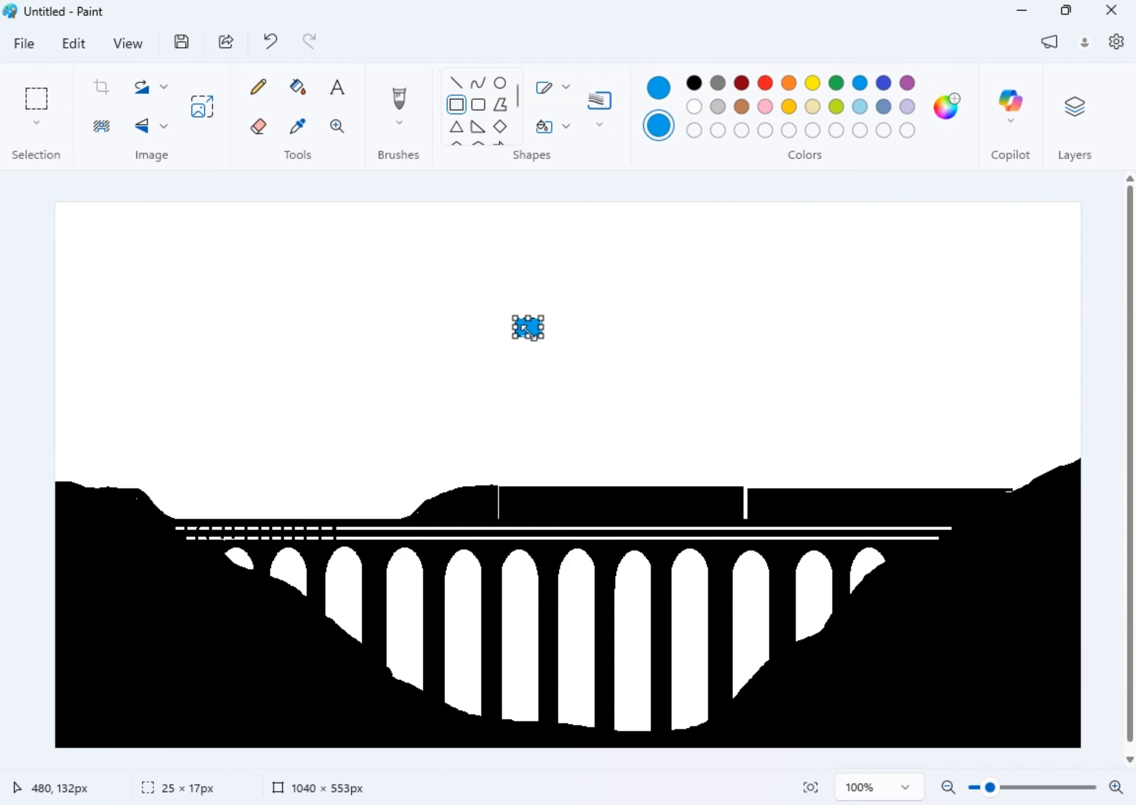
left_click_drag(529, 336, 533, 332)
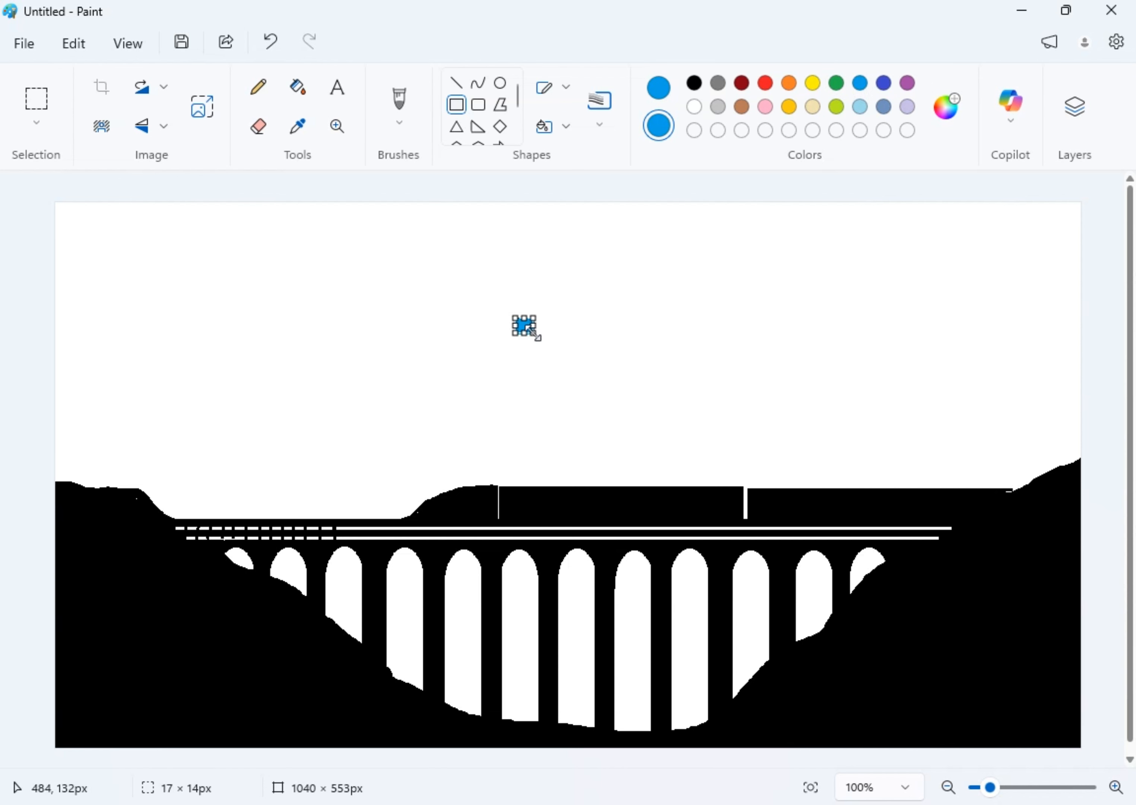
left_click(526, 254)
left_click(36, 118)
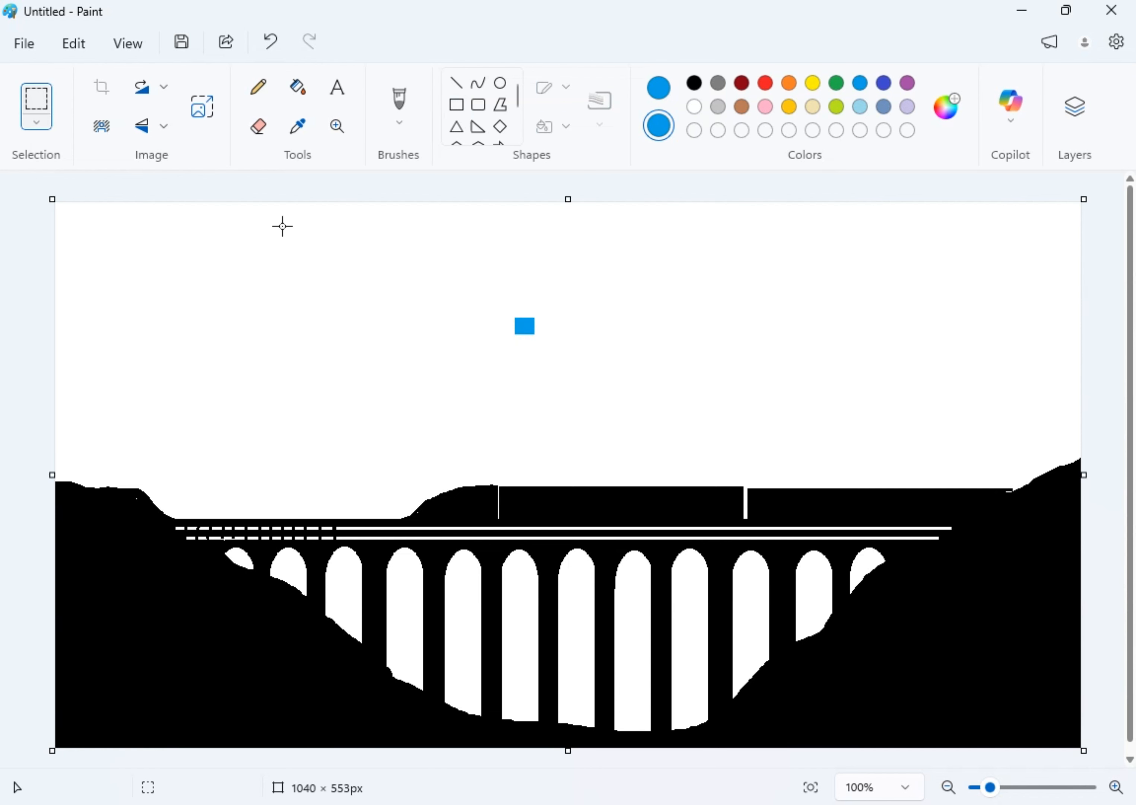
left_click_drag(510, 309, 543, 338)
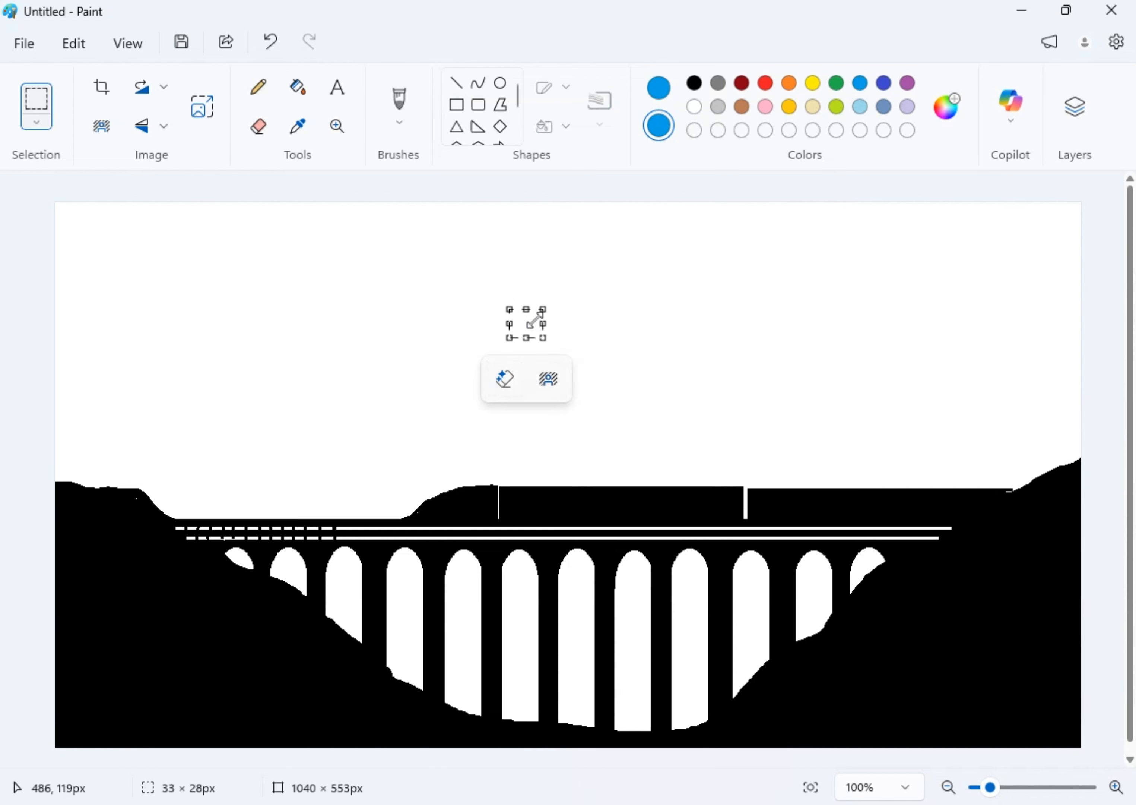
key("ctrl+z")
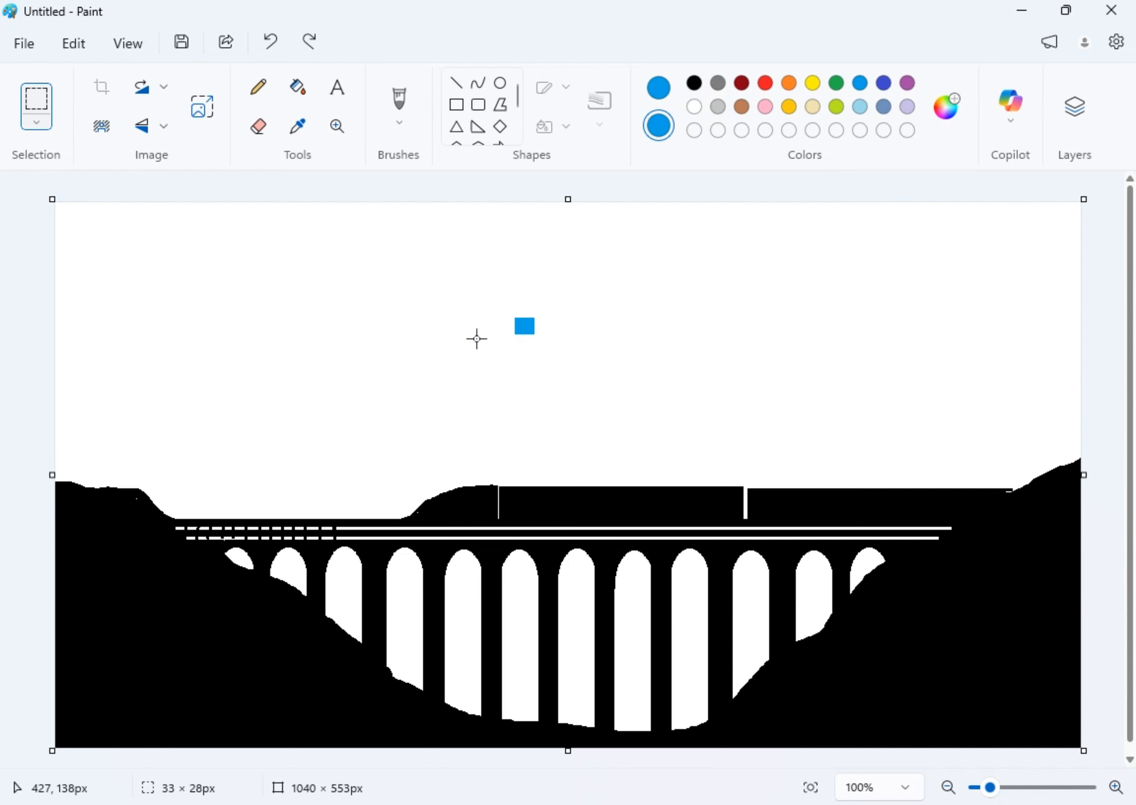
left_click_drag(510, 314, 542, 342)
key("Delete")
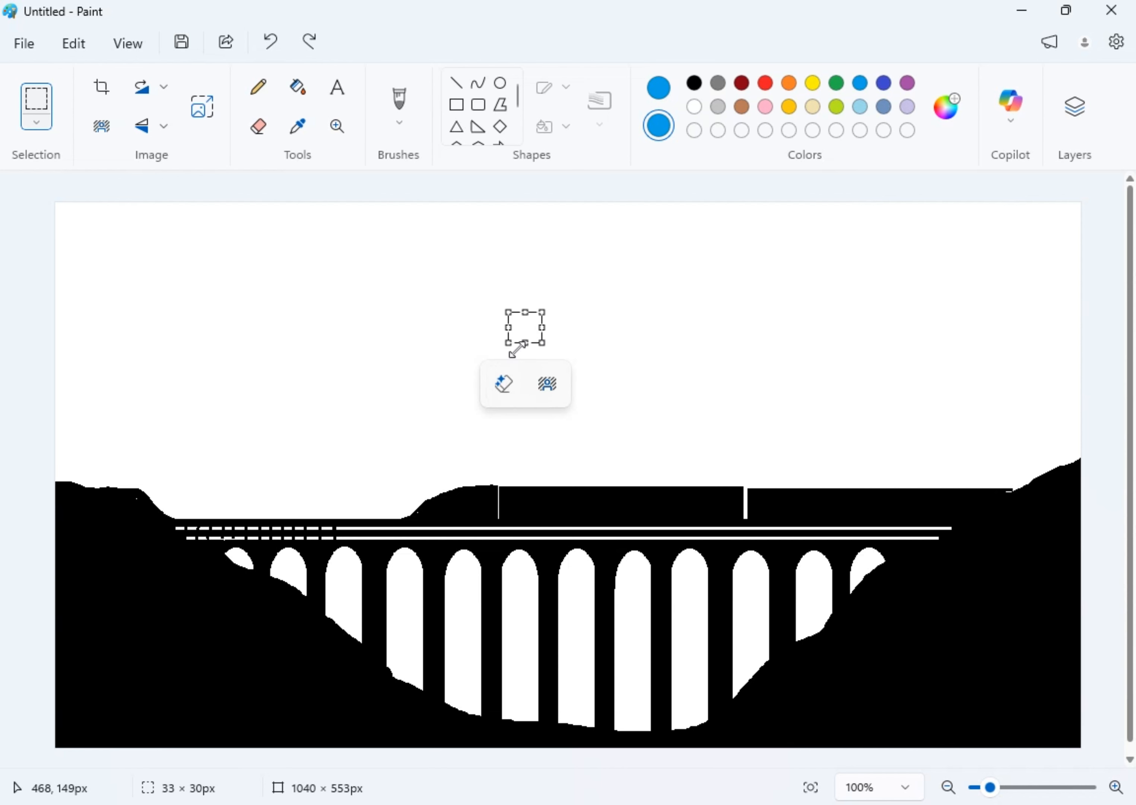
key("ctrl+z")
left_click_drag(489, 287, 563, 376)
key("Escape")
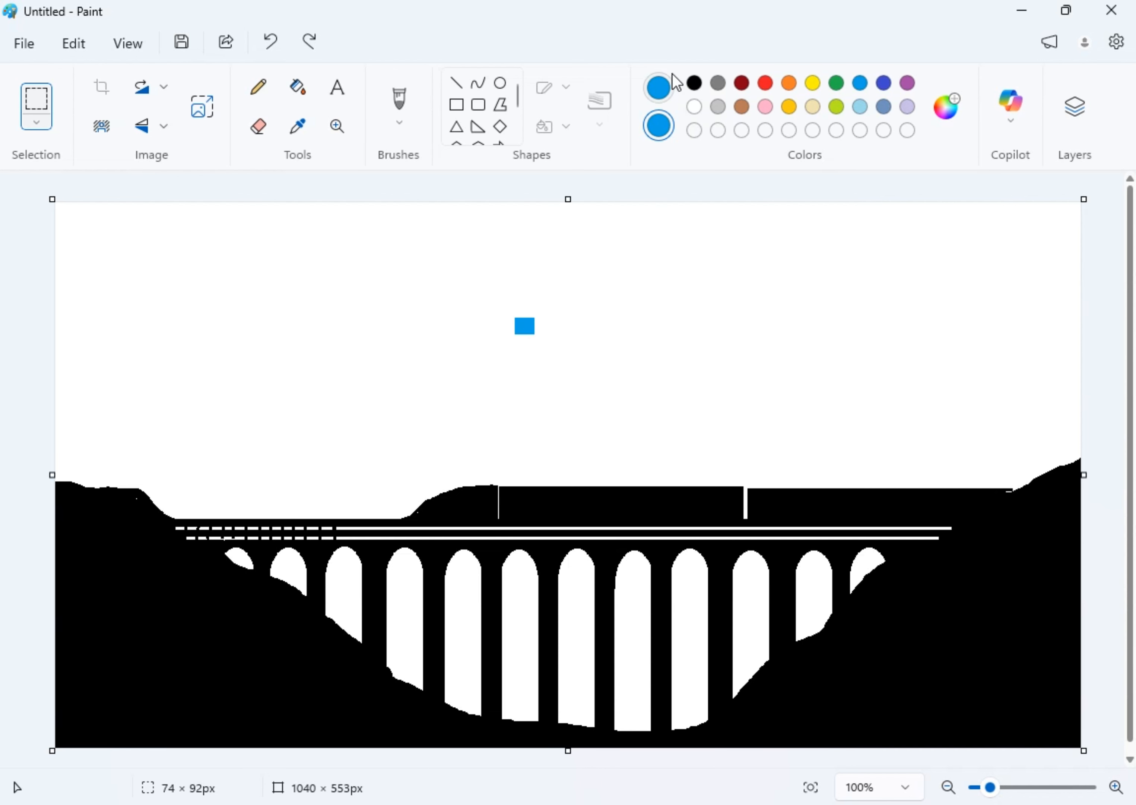
left_click_drag(475, 284, 572, 365)
key("Delete")
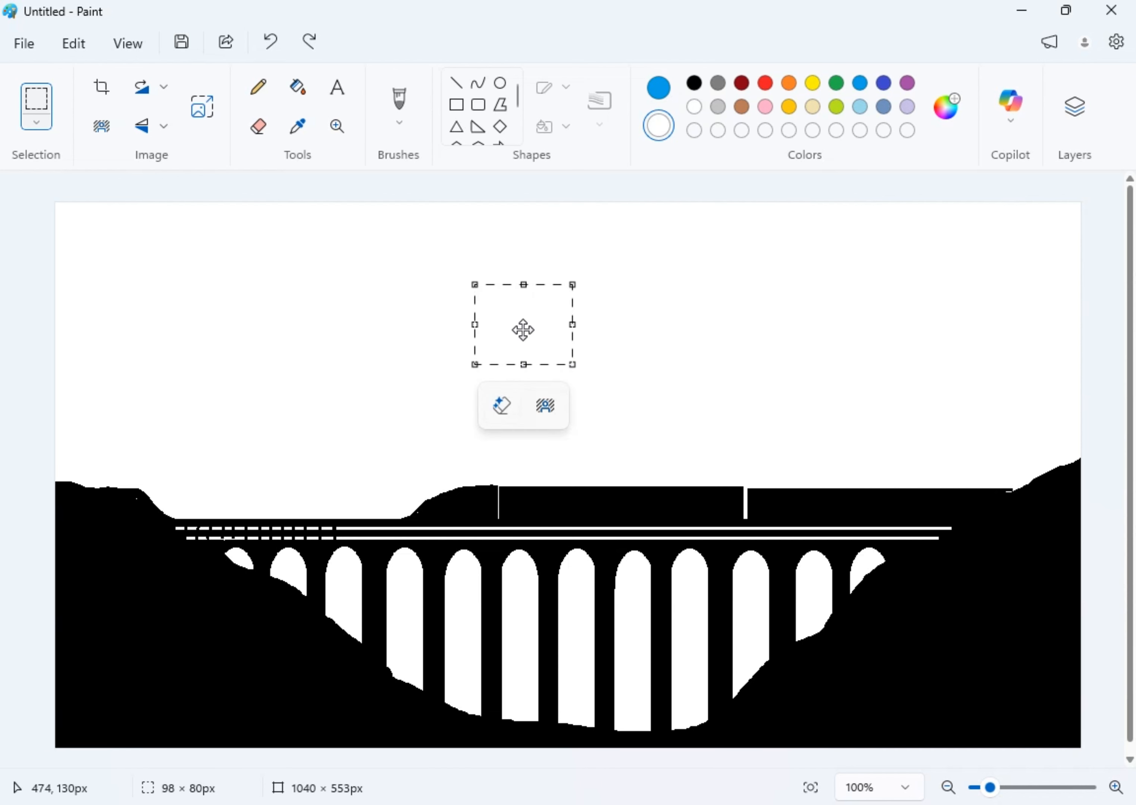
key("ctrl+z")
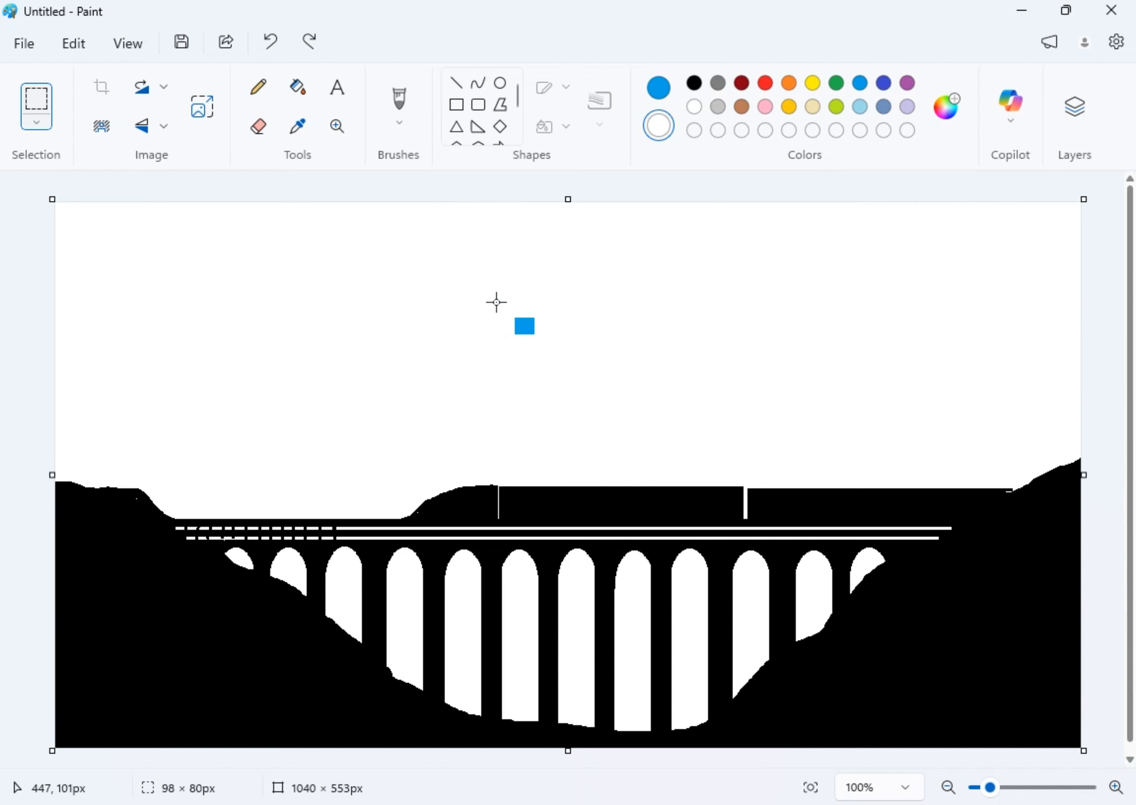
Copy the area around the small turquoise rectangle with a selection about 74 × 77 px and paste it
left_click_drag(501, 297, 576, 375)
right_click(509, 325)
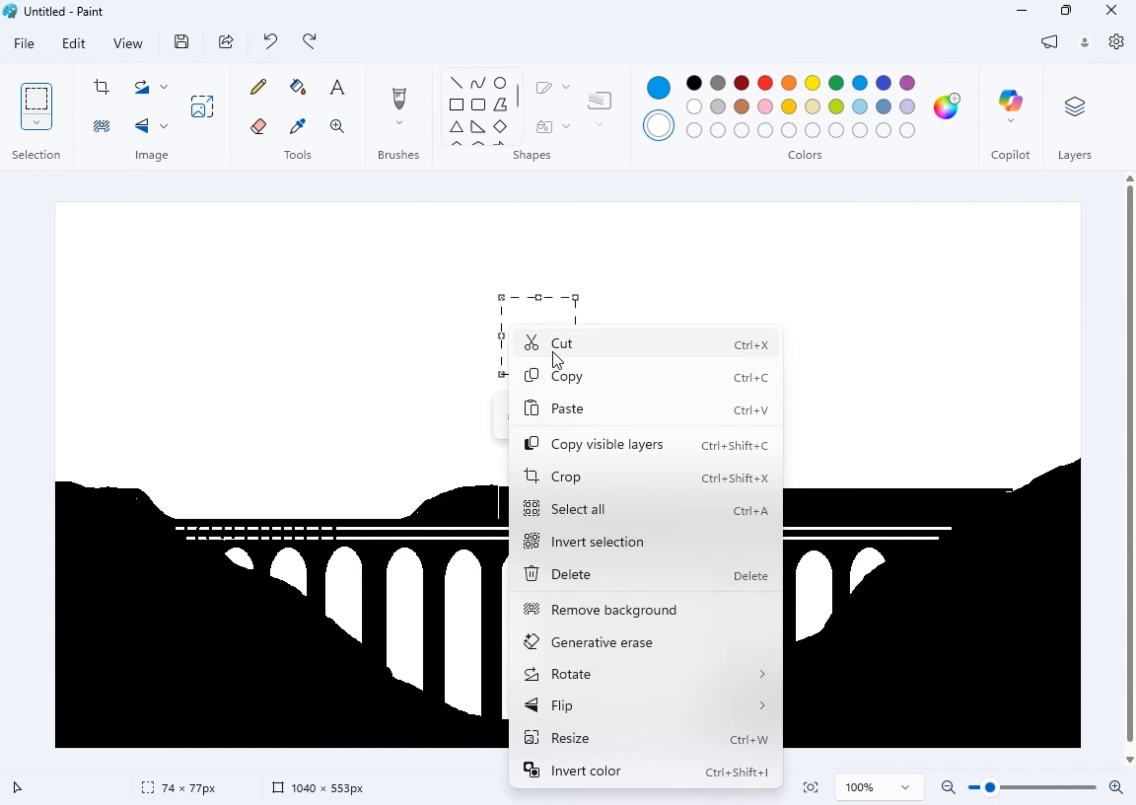
left_click(577, 382)
left_click(213, 276)
right_click(213, 276)
left_click(294, 355)
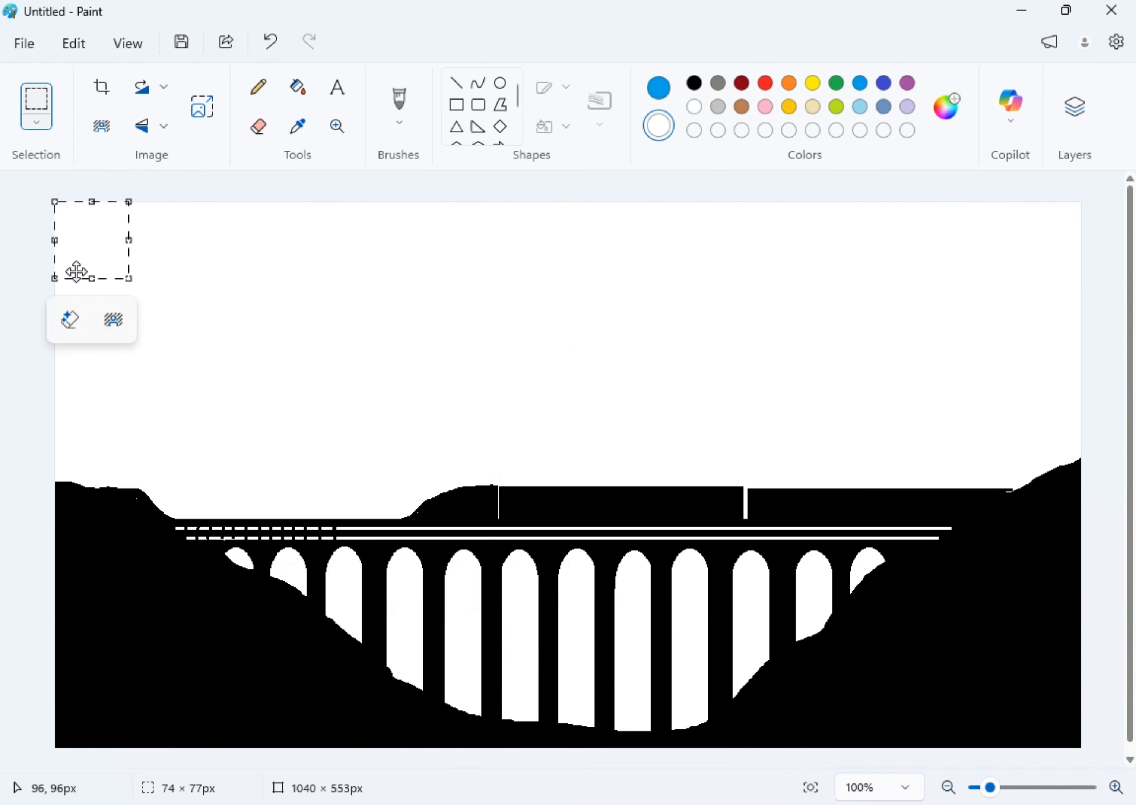
left_click_drag(76, 244, 235, 278)
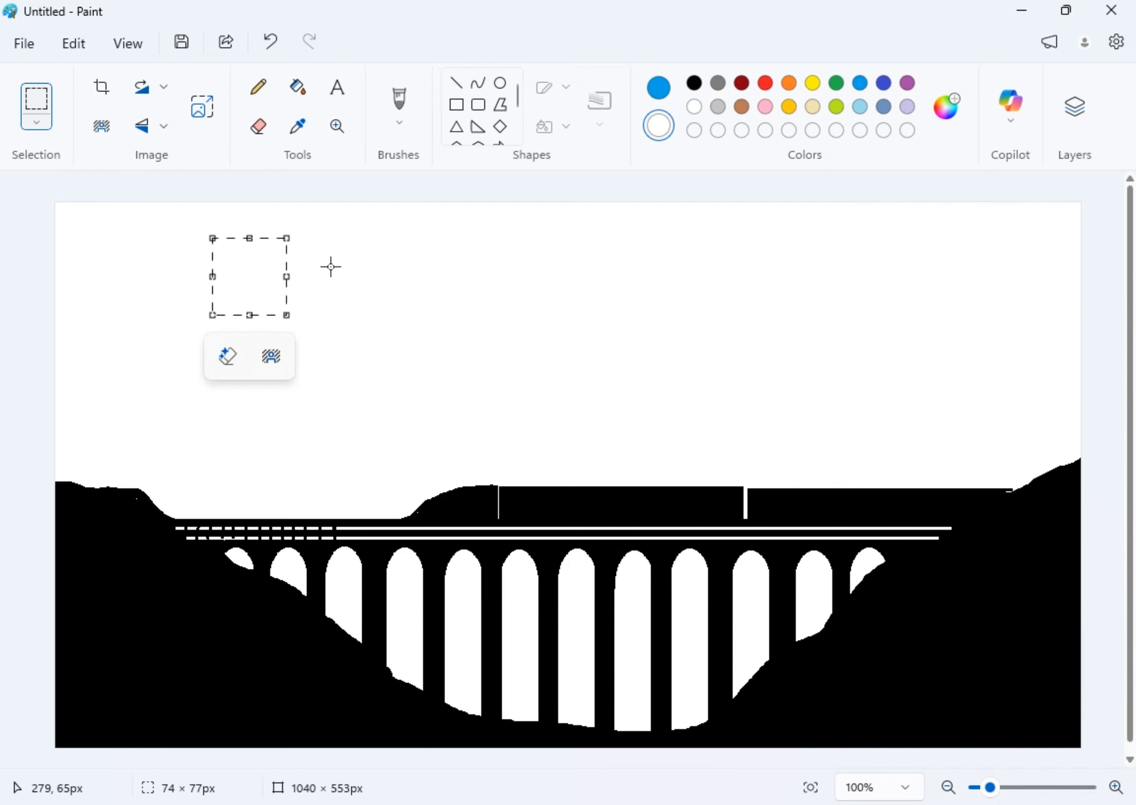
right_click(331, 267)
key("Escape")
Draw a small solid blue square in the white sky above the train
left_click(456, 105)
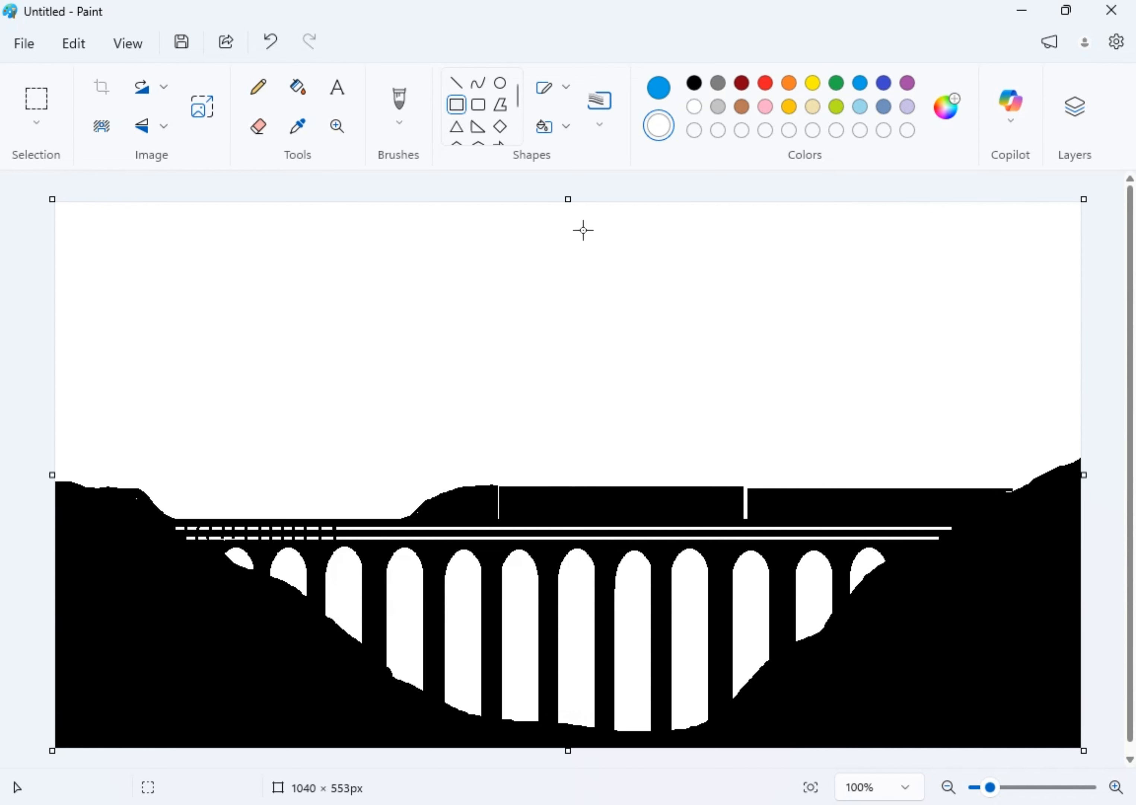
mouse_move(552, 303)
left_mouse_down()
mouse_move(584, 321)
mouse_move(581, 333)
mouse_move(566, 327)
mouse_move(581, 331)
left_mouse_up()
left_click(36, 100)
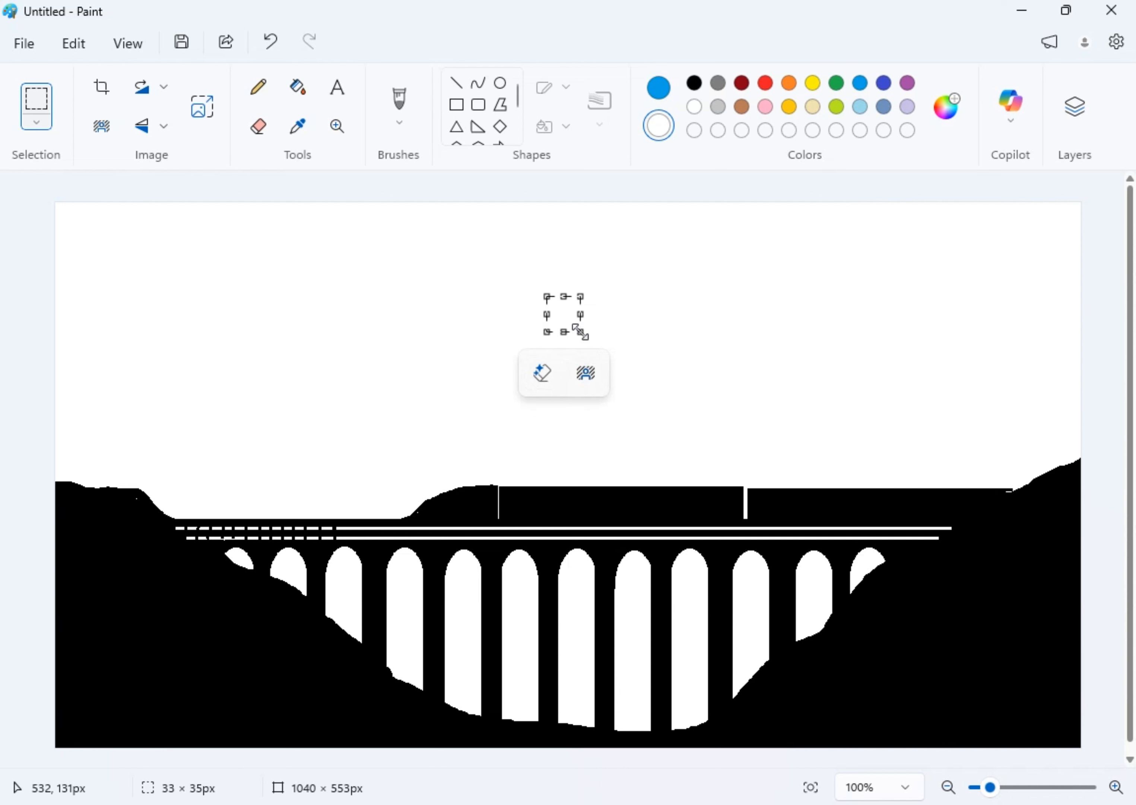
left_click(579, 335)
left_click_drag(404, 289, 433, 316)
left_click(456, 104)
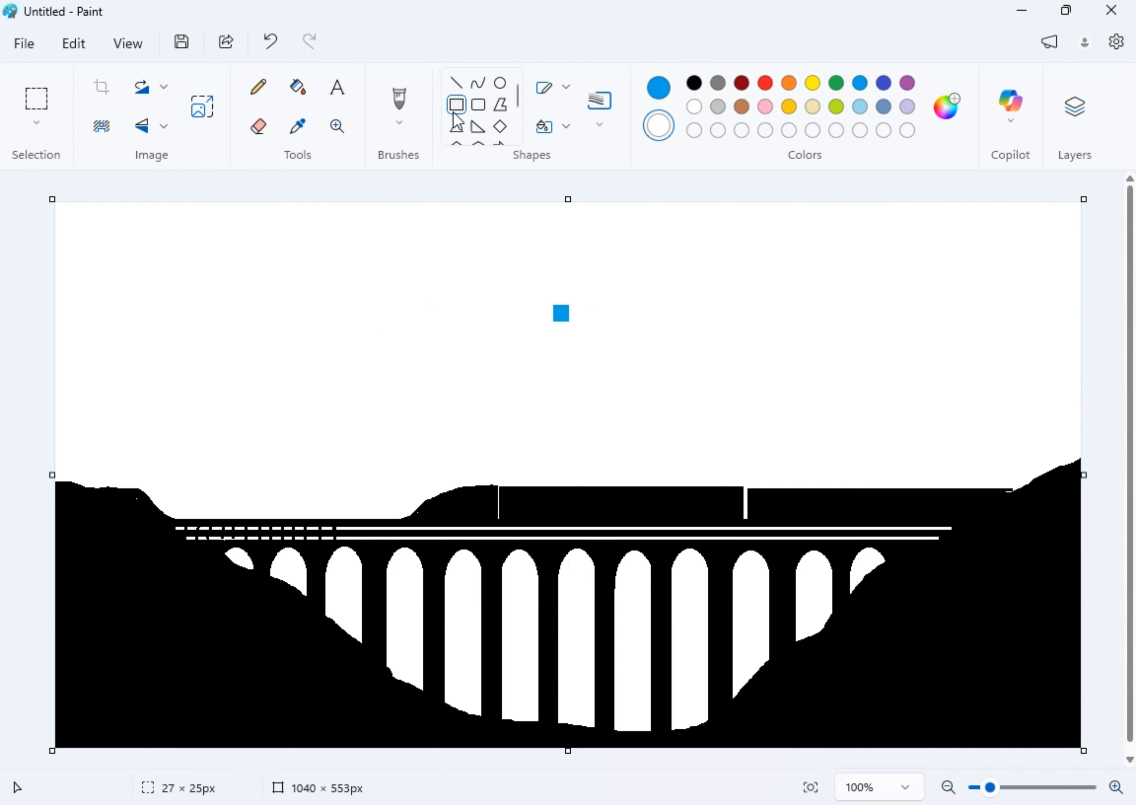
left_click_drag(413, 254, 436, 275)
right_click(429, 264)
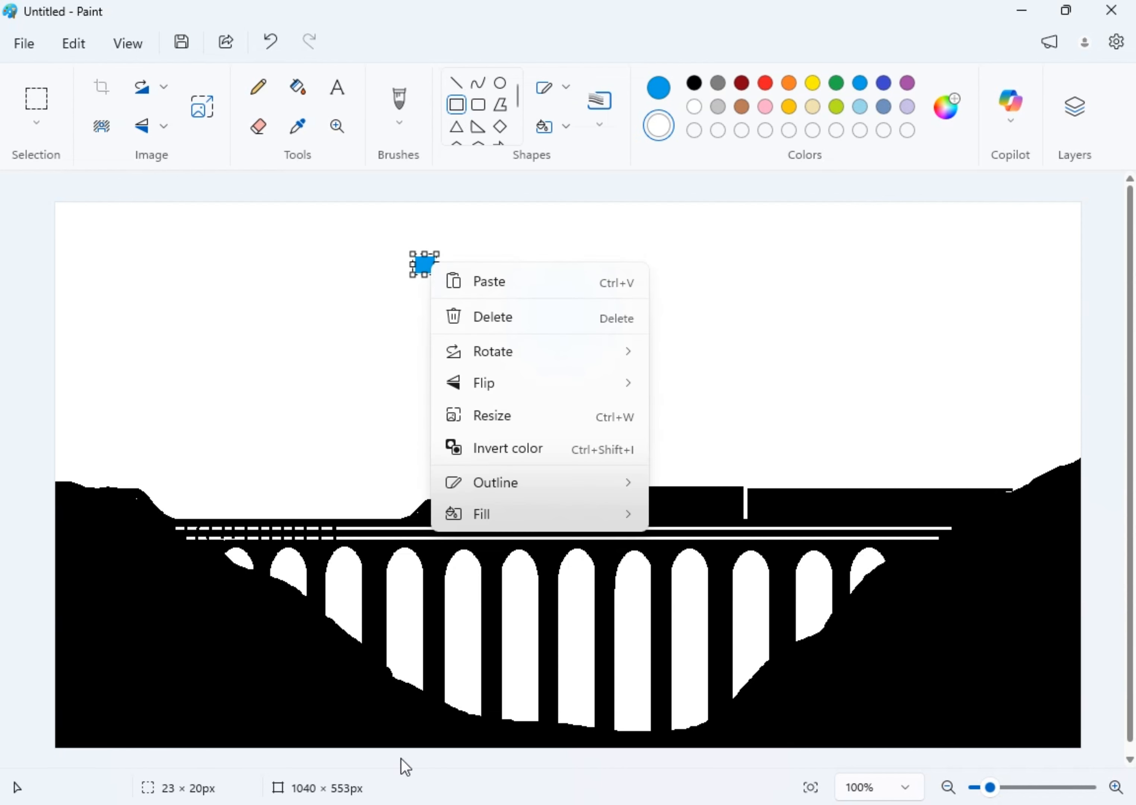
left_click(188, 559)
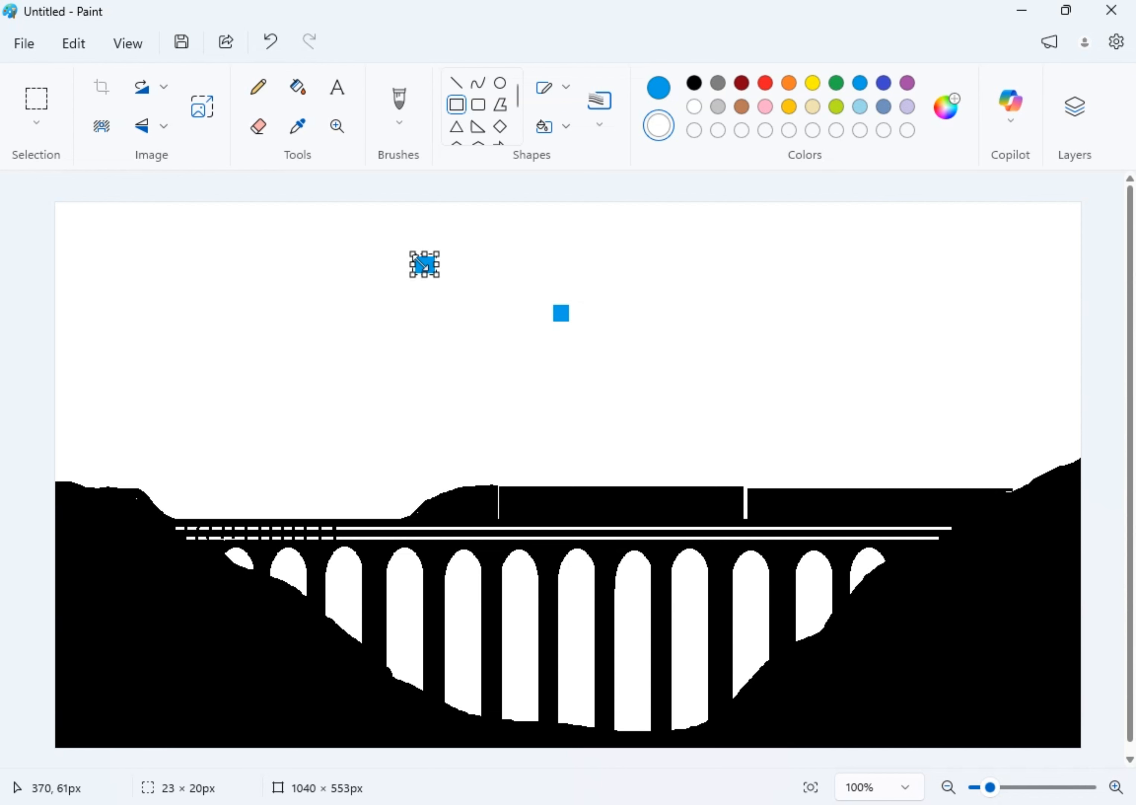
left_click_drag(423, 263, 521, 499)
key("Delete")
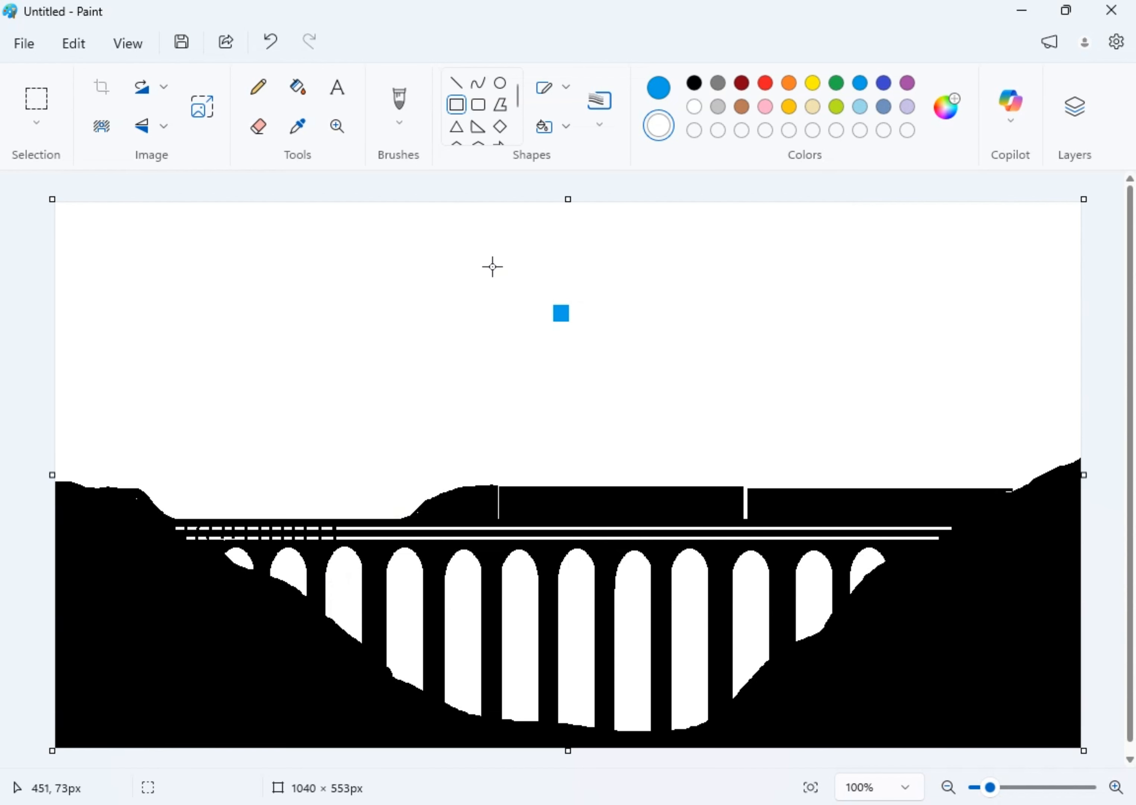
Draw a small rectangle with a blue outline in the sky beside the blue square and fill its inside blue
left_click(566, 127)
left_click(593, 186)
left_click_drag(407, 246, 431, 267)
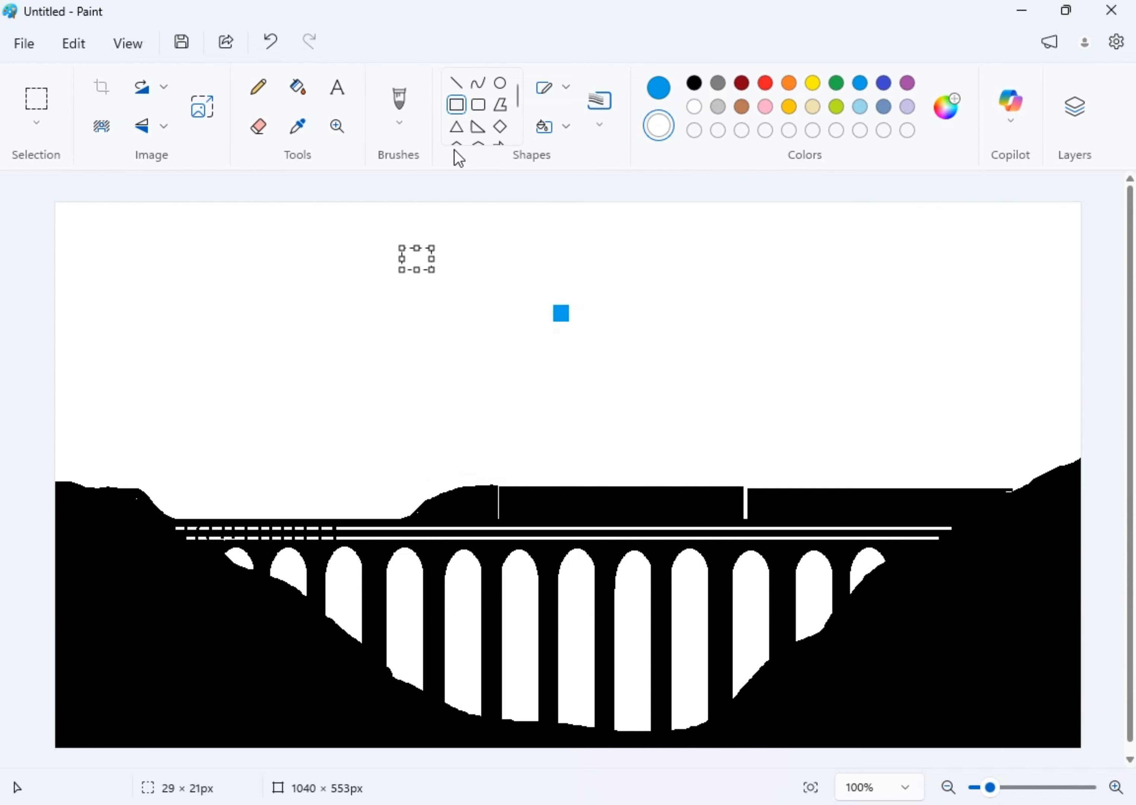
left_click(479, 257)
left_click(648, 87)
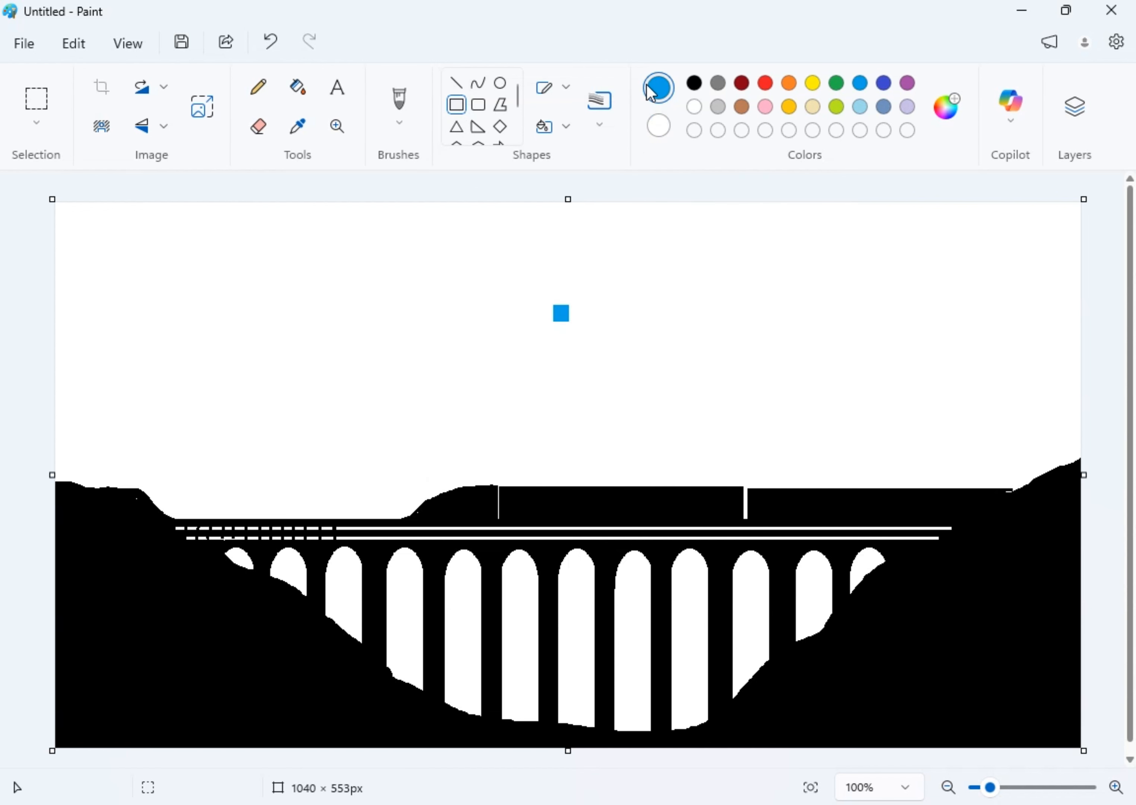
mouse_move(372, 268)
left_mouse_down()
mouse_move(399, 271)
mouse_move(400, 289)
mouse_move(389, 282)
left_mouse_up()
left_click(413, 245)
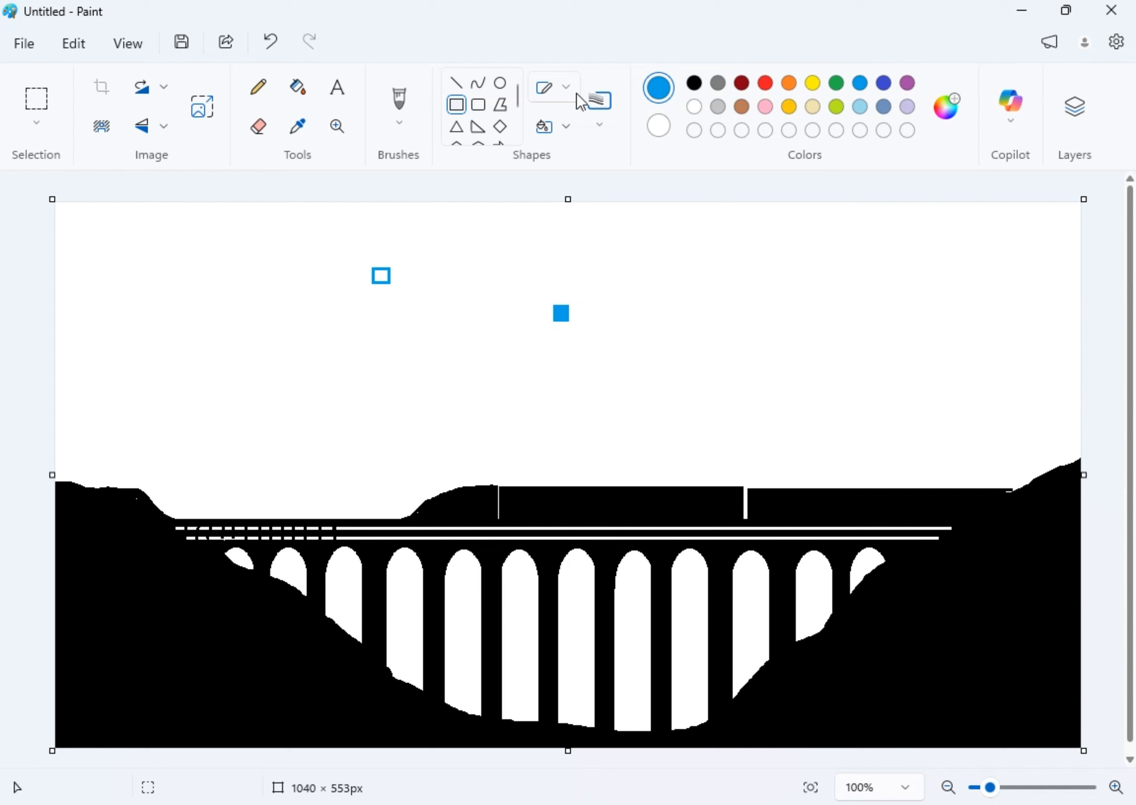
left_click(309, 88)
Copy an area about 38 × 37 px around the blue rectangle and place the pasted copy, sized about 34 × 28 px, at the rear of the train
left_click(34, 107)
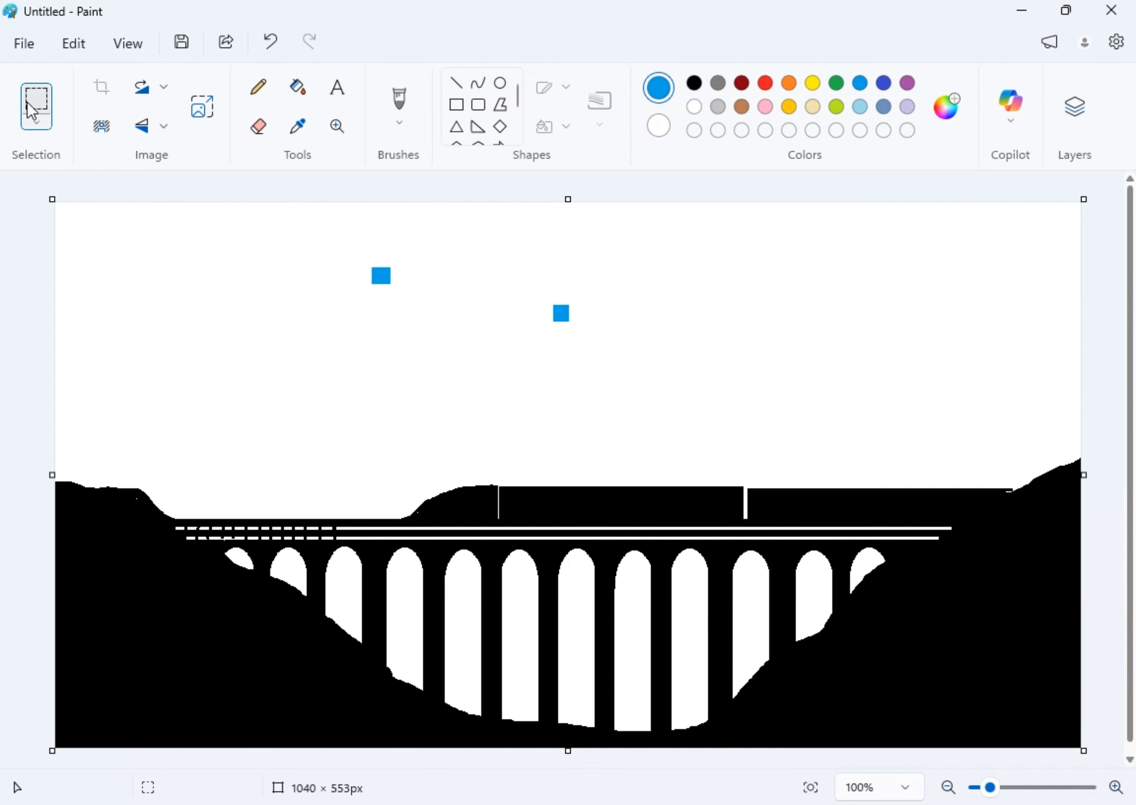
left_click_drag(366, 257, 404, 294)
right_click(383, 275)
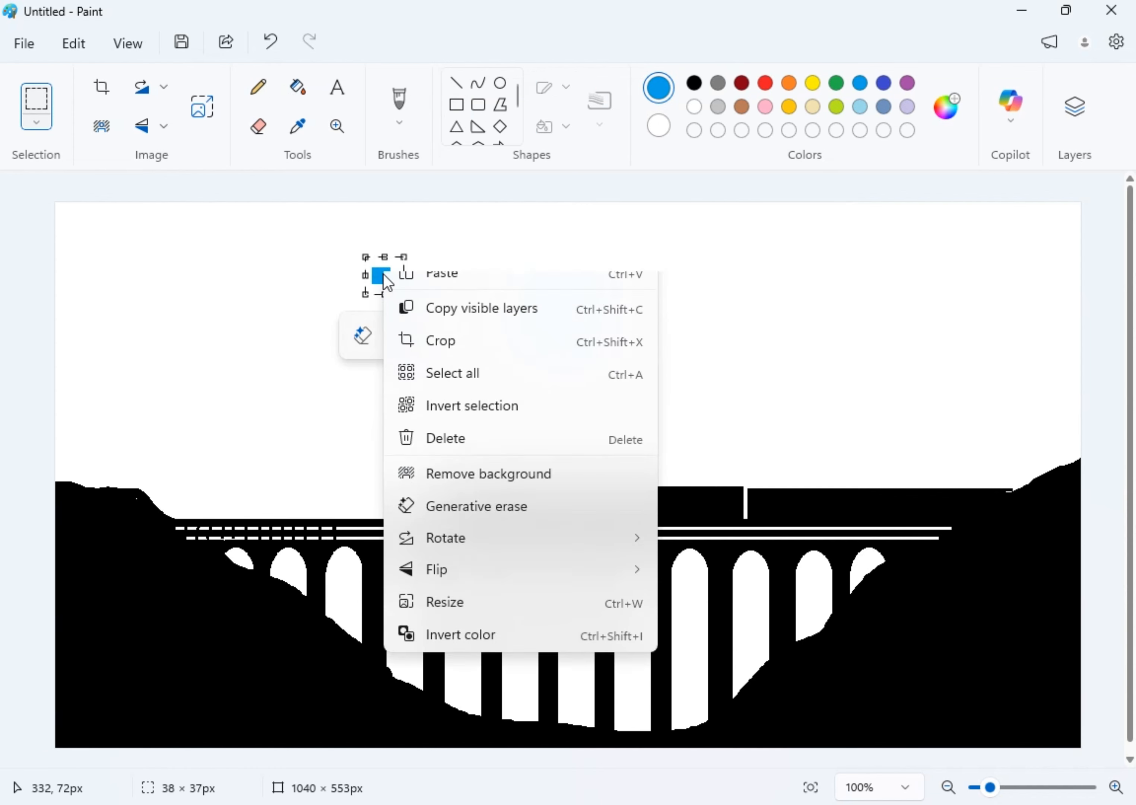
left_click(442, 325)
right_click(210, 238)
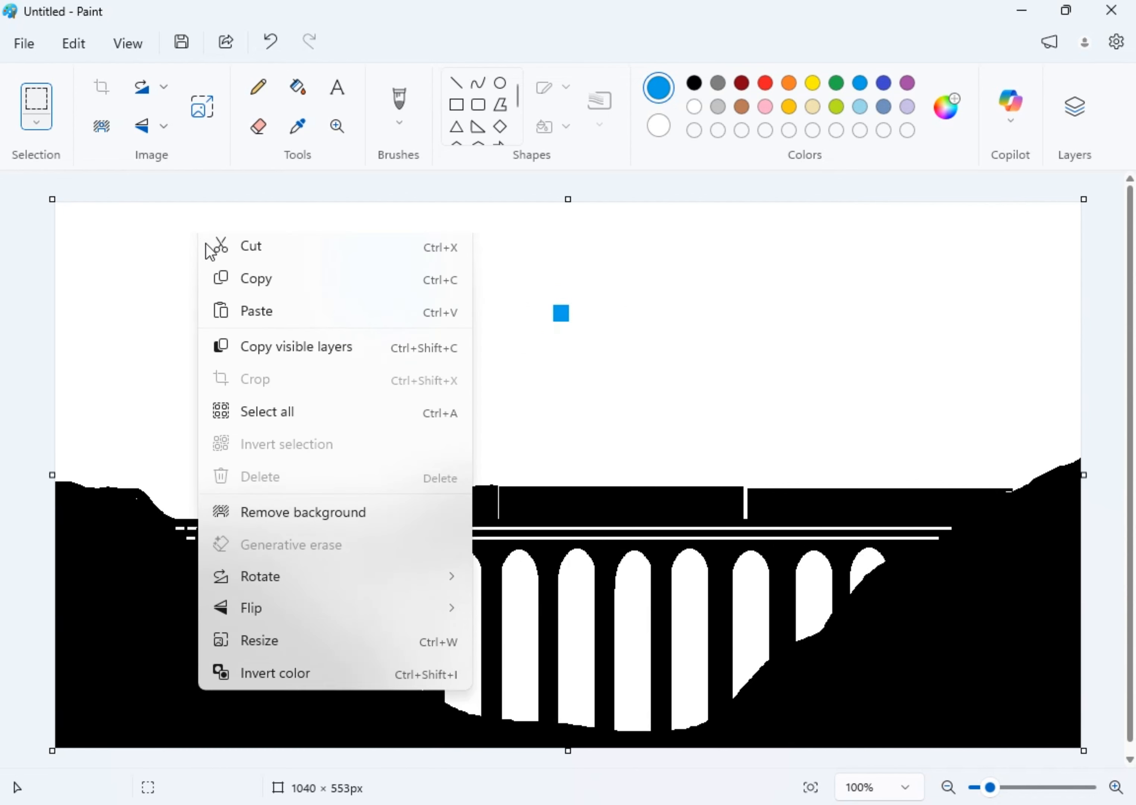
left_click(253, 322)
left_click_drag(75, 220, 986, 507)
Copy the window at the train's rear and place two pasted copies beside it on the rear carriage
right_click(968, 497)
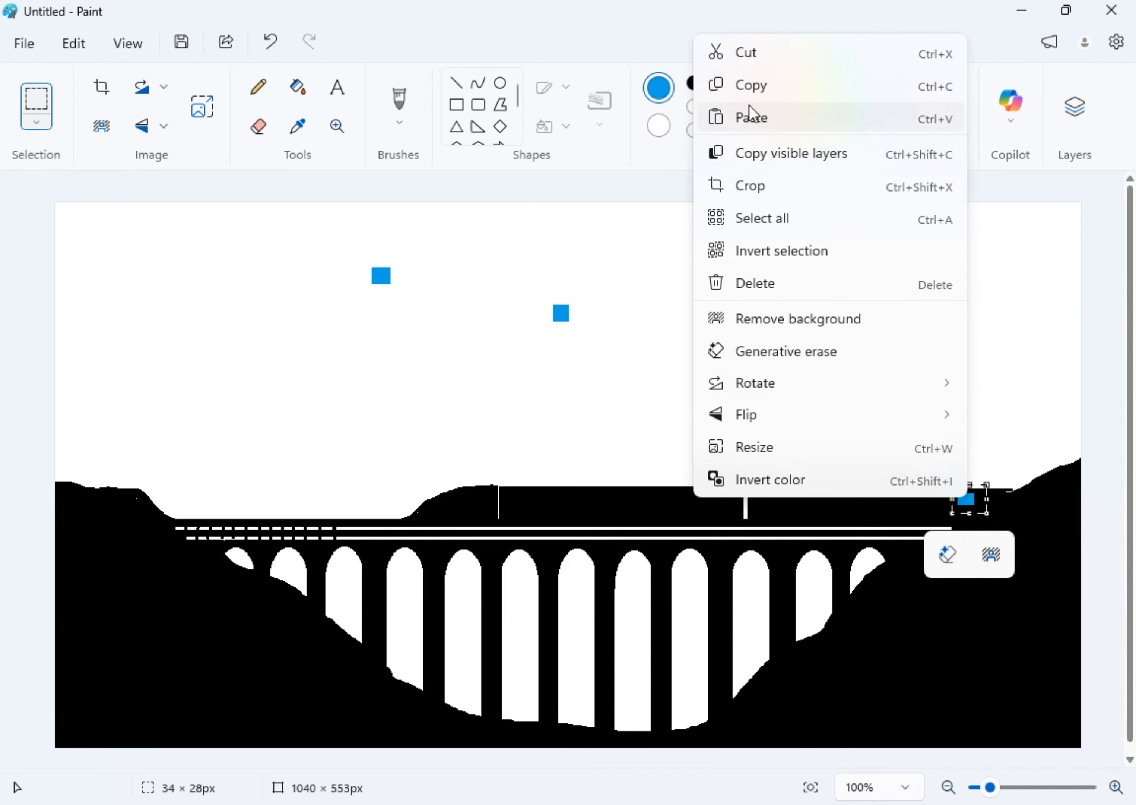
key("Escape")
left_click(171, 251)
right_click(172, 251)
left_click(236, 341)
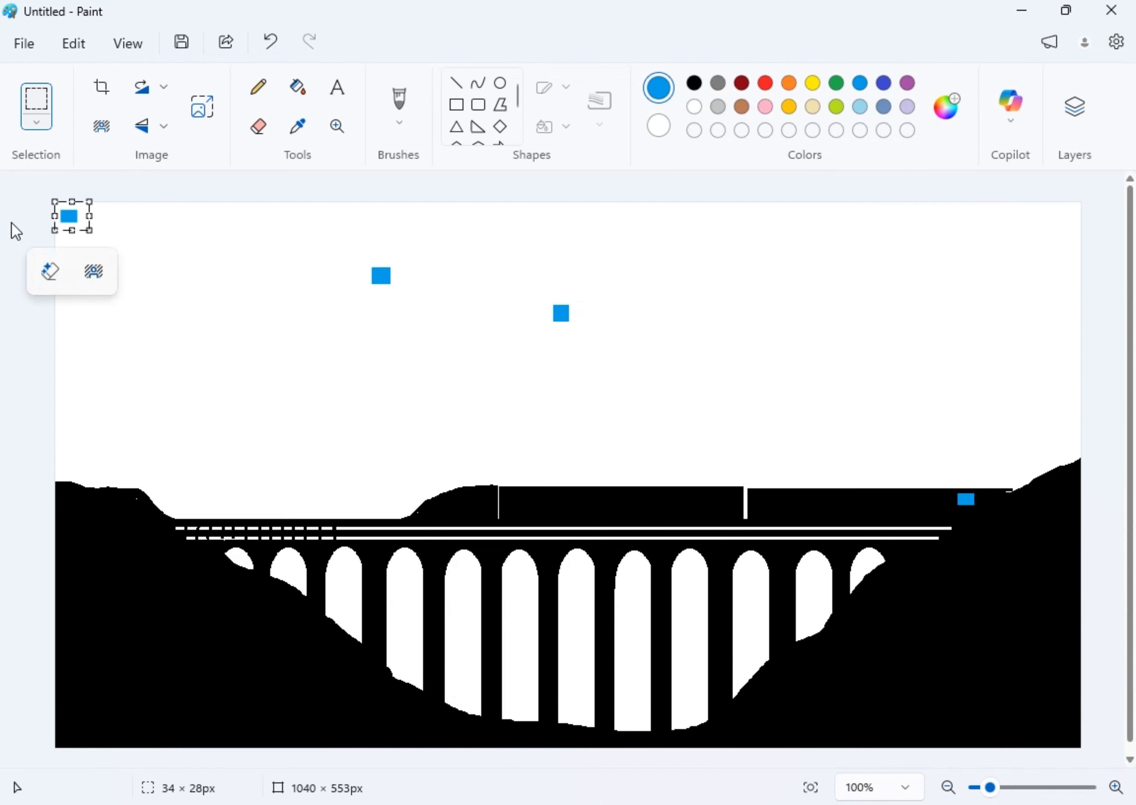
left_click_drag(70, 215, 906, 514)
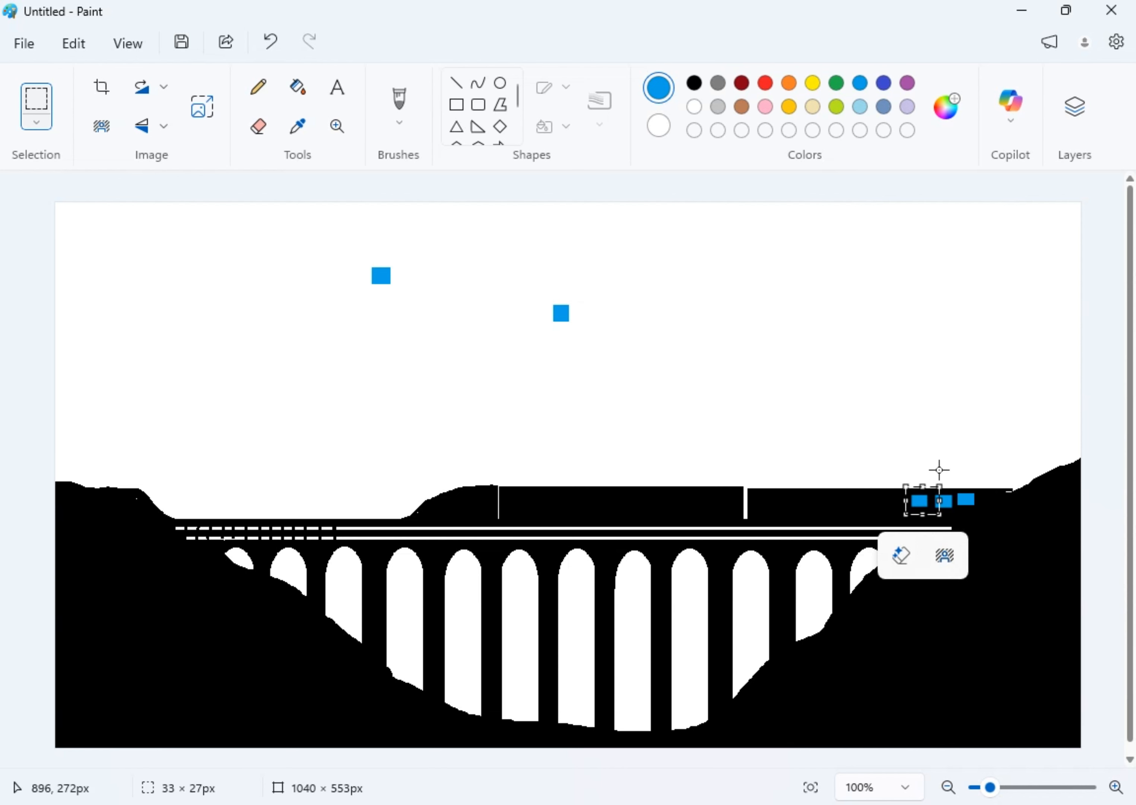
Paste another copy of the blue window and park it in the white sky just above the train
left_click(914, 484)
right_click(186, 275)
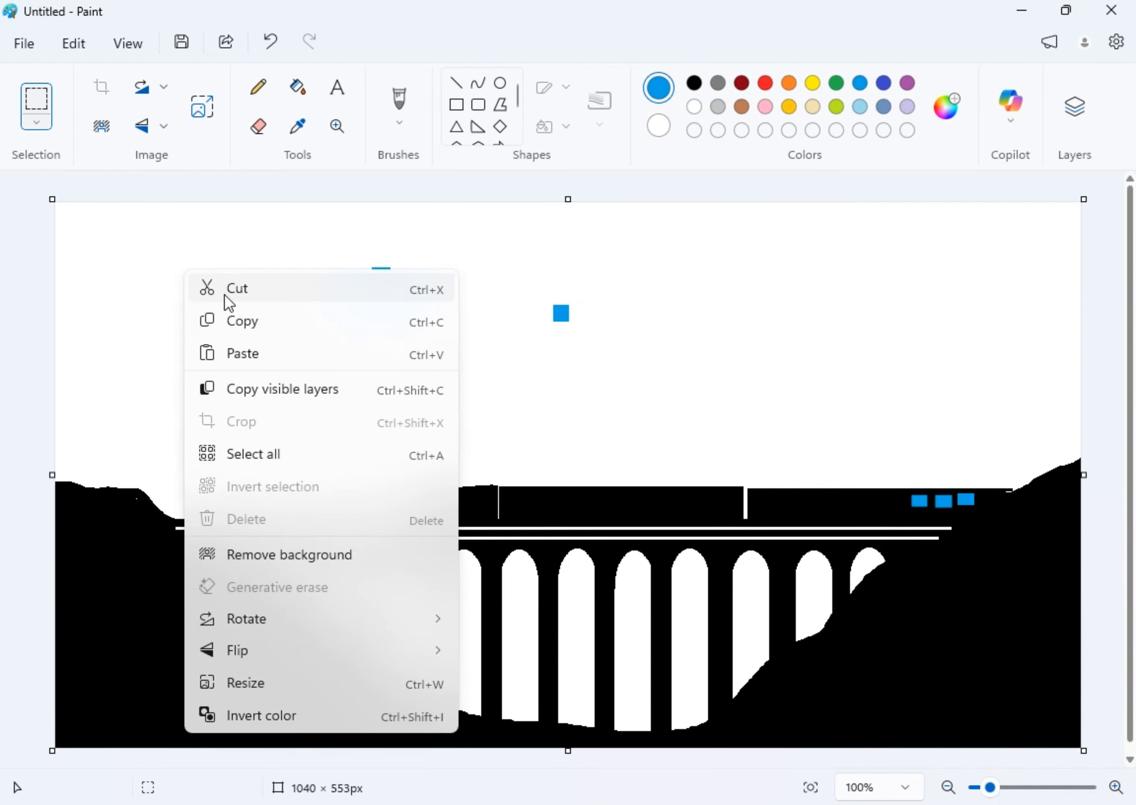
left_click(231, 353)
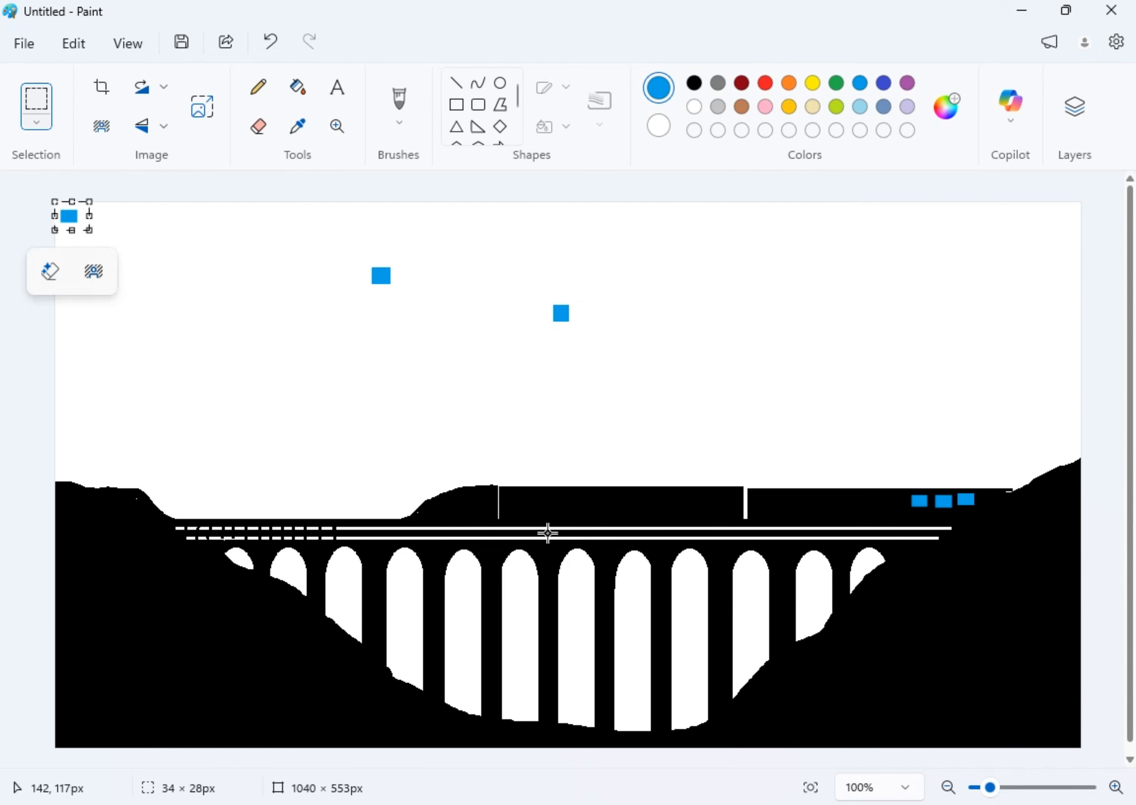
left_click_drag(990, 787, 999, 791)
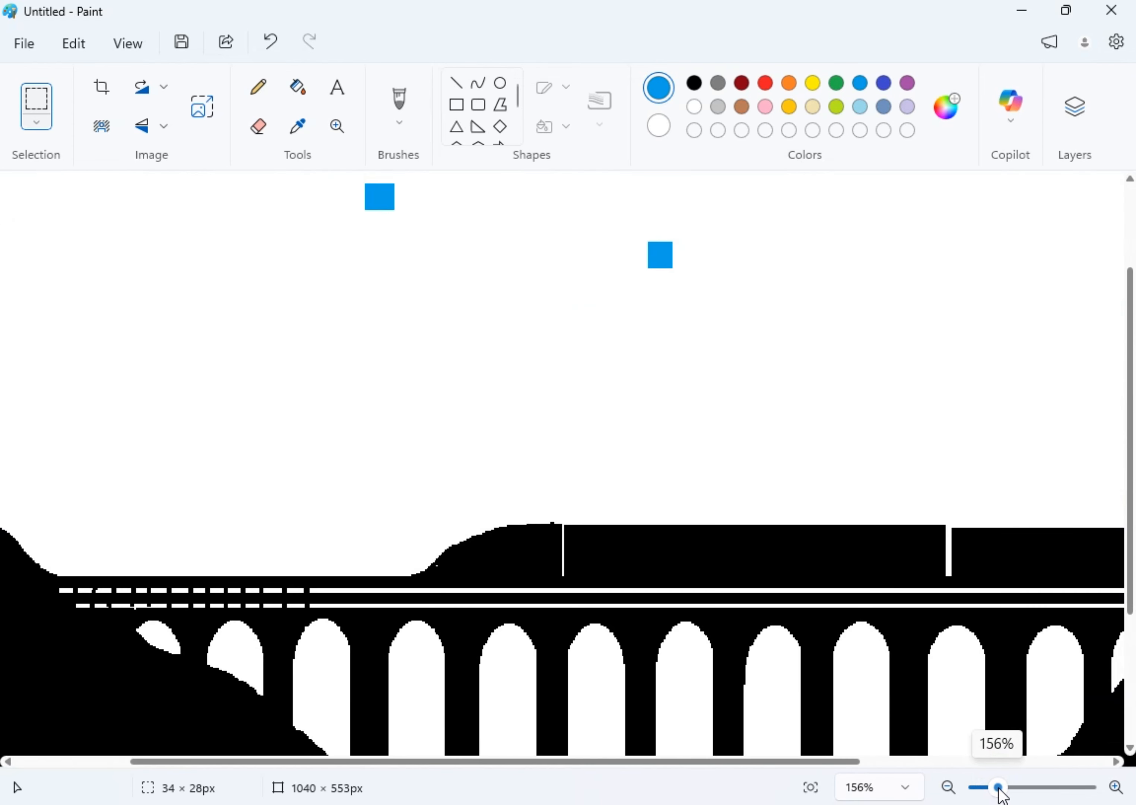
left_click_drag(1131, 545, 1134, 436)
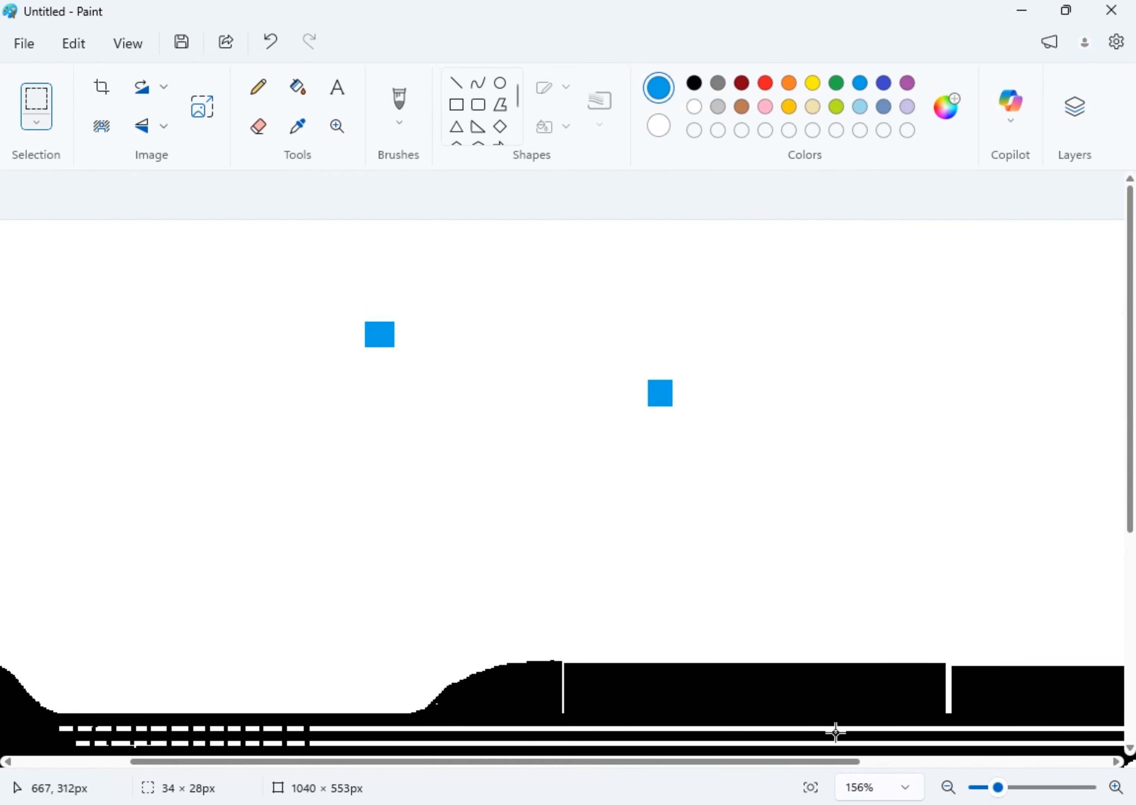
key("ctrl+v")
left_click_drag(65, 239, 875, 592)
left_click_drag(723, 763, 941, 769)
scroll(1024, 626, "down", 2)
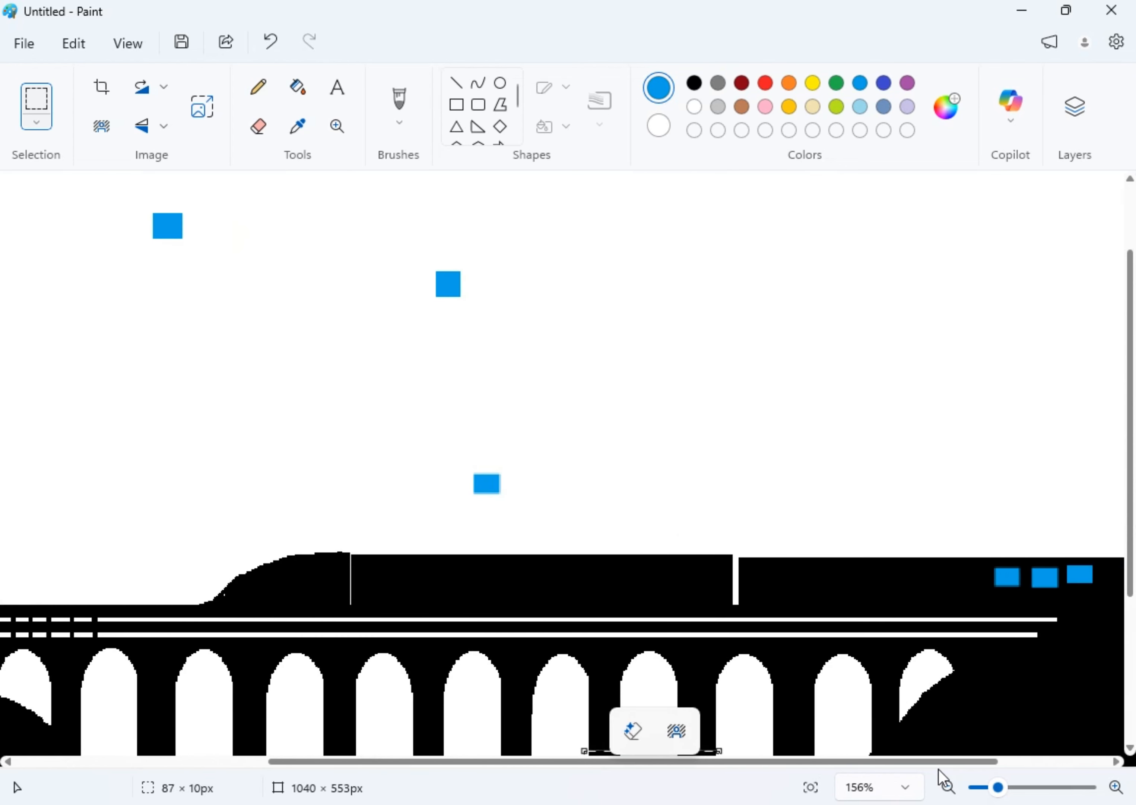
key("ctrl+z")
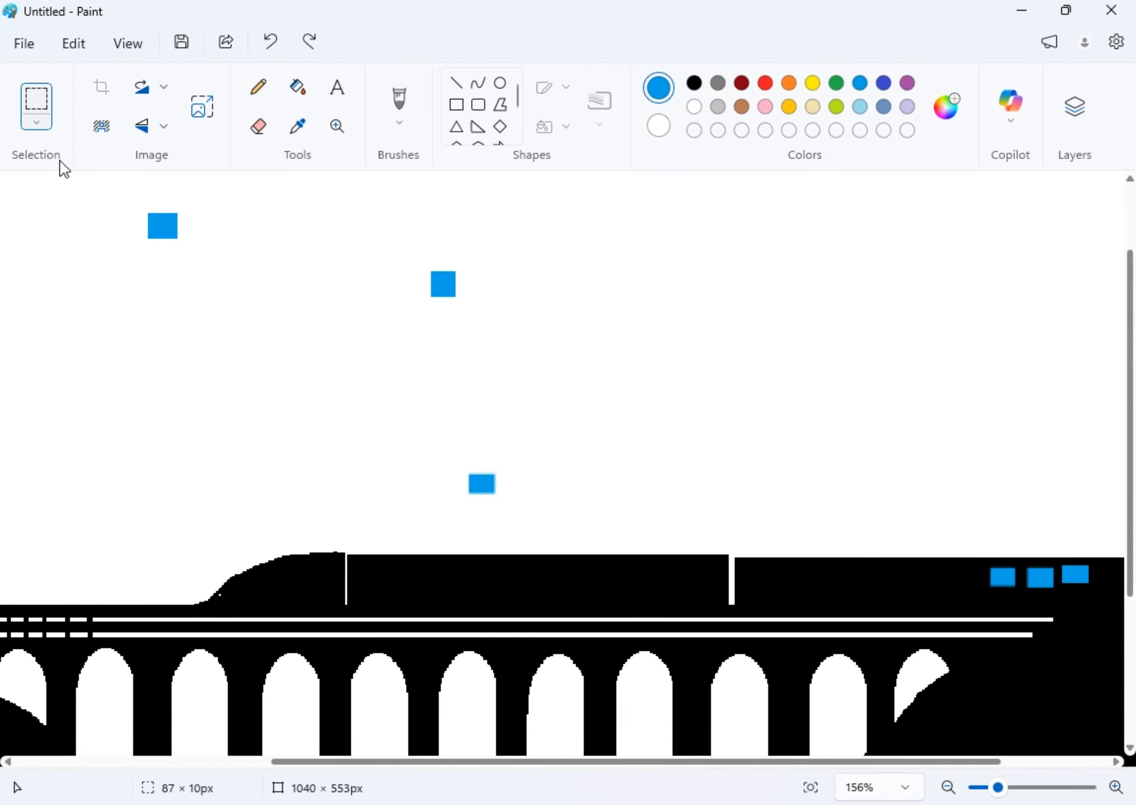
Select the parked window with an area about 27 × 20 px and repeat it in an evenly spaced row along the rear carriage
left_click_drag(461, 465, 935, 565)
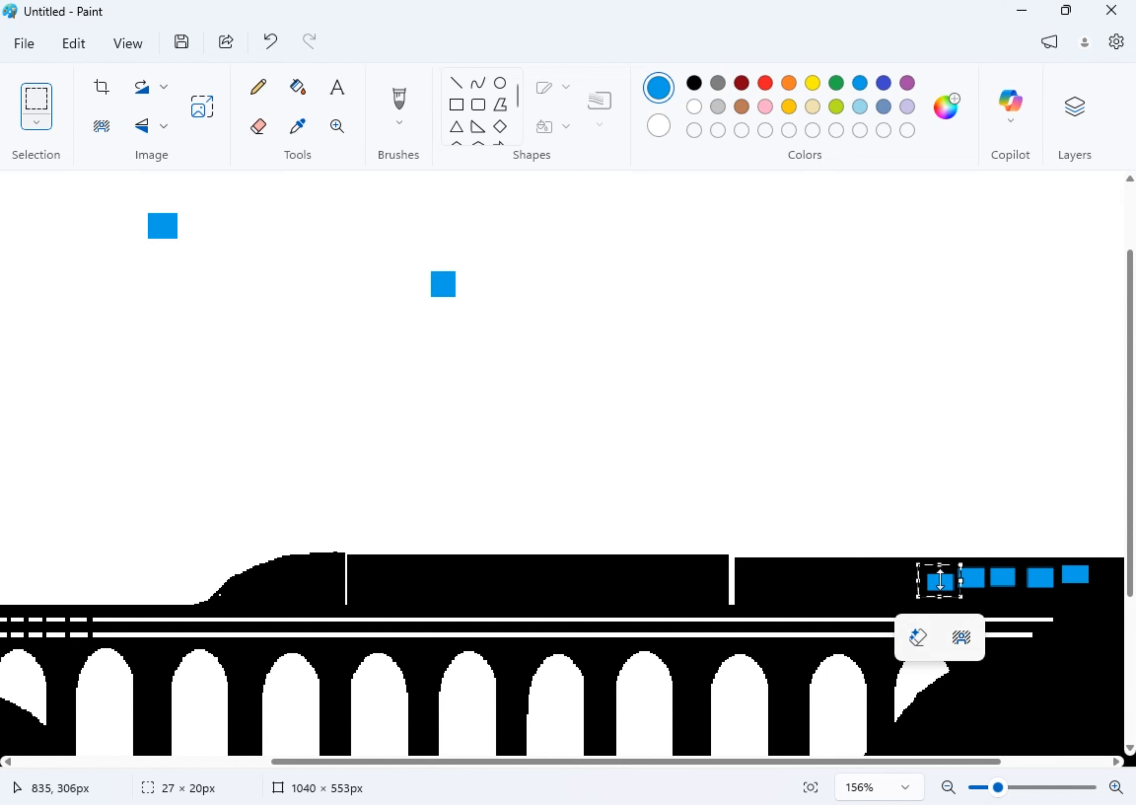
left_click(941, 581)
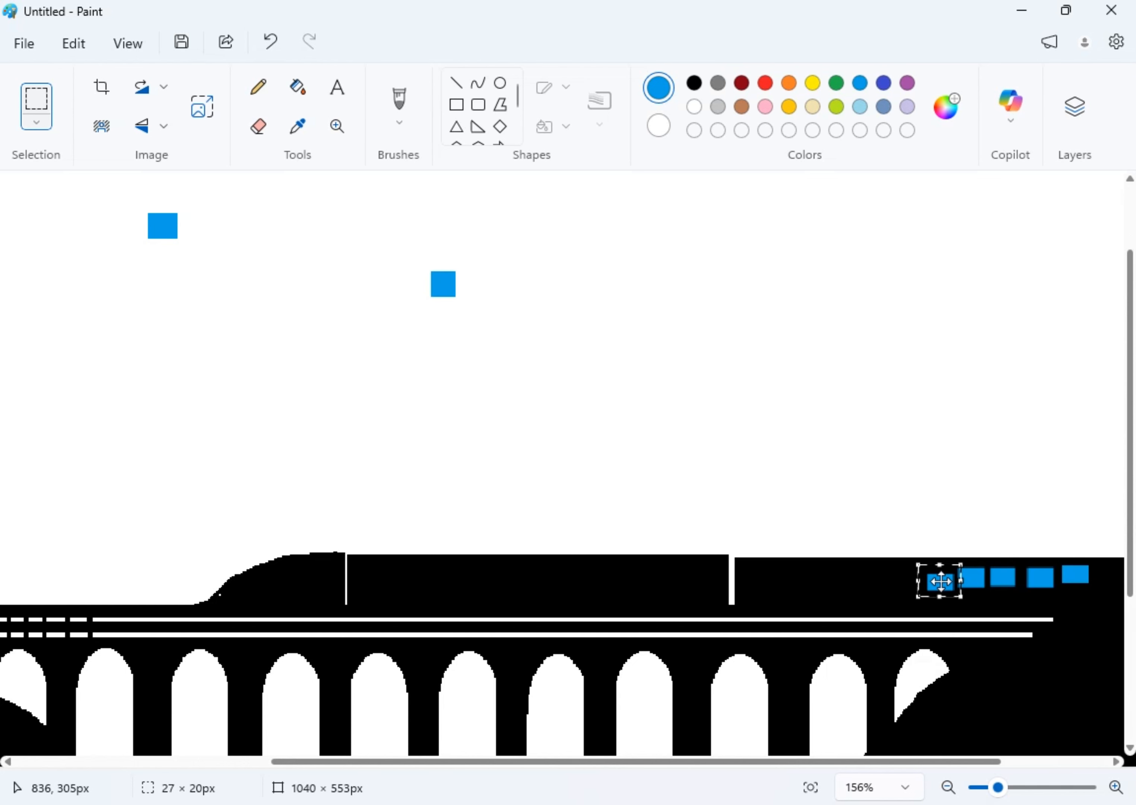
left_click_drag(941, 581, 786, 575)
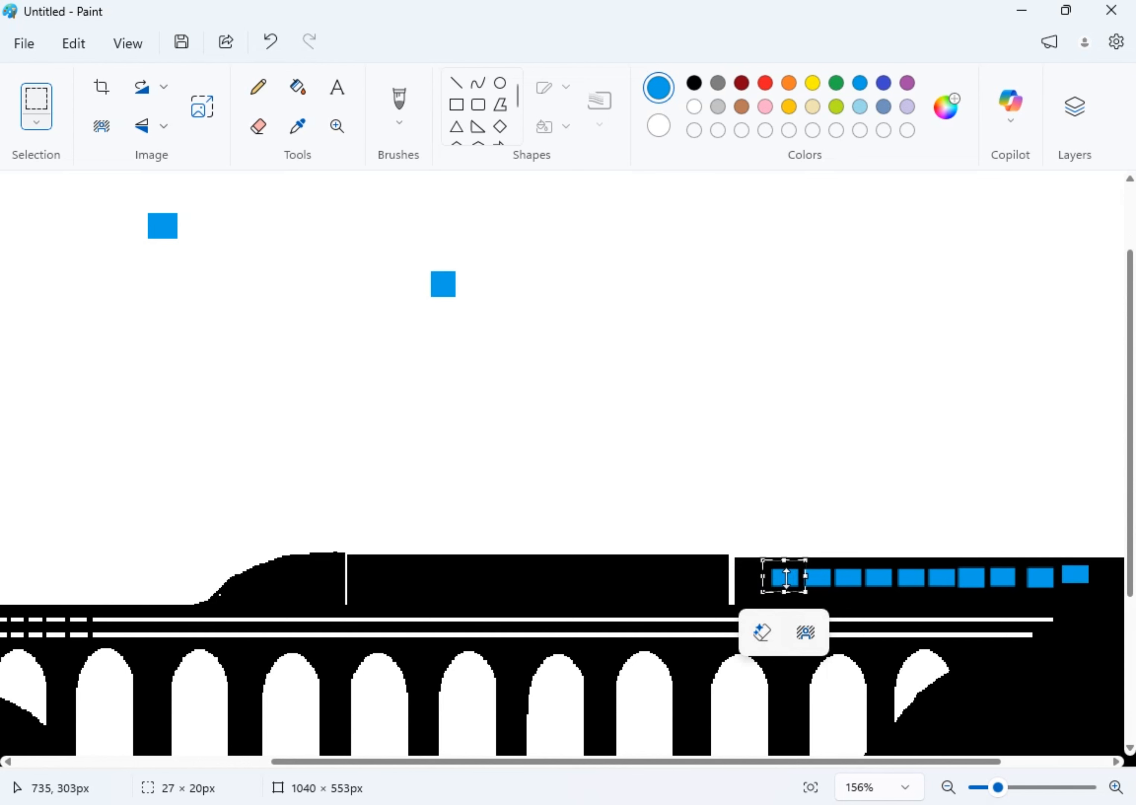
Continue the row of blue windows along the whole middle carriage and into the train's nose, using copies about 26 × 18 px
left_click_drag(786, 577, 488, 576)
mouse_move(486, 560)
left_mouse_down()
mouse_move(488, 575)
mouse_move(485, 564)
left_mouse_up()
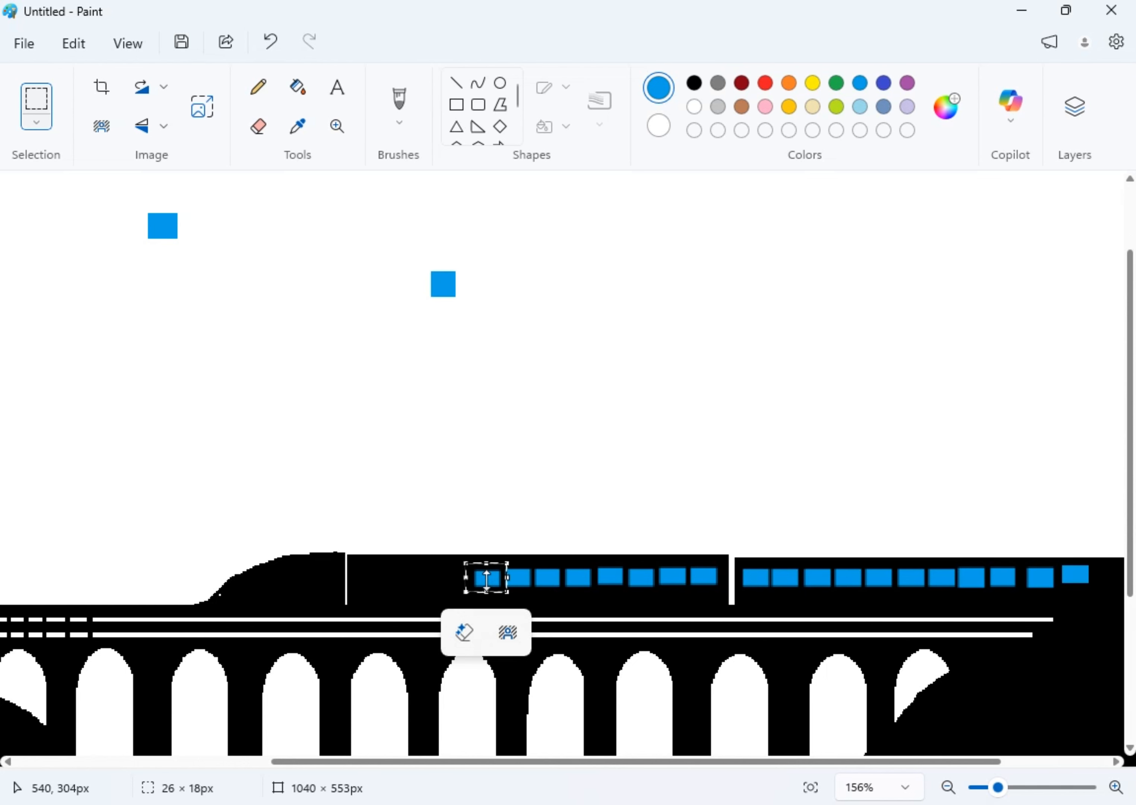
left_click_drag(489, 577, 424, 576)
left_click_drag(424, 575, 278, 575)
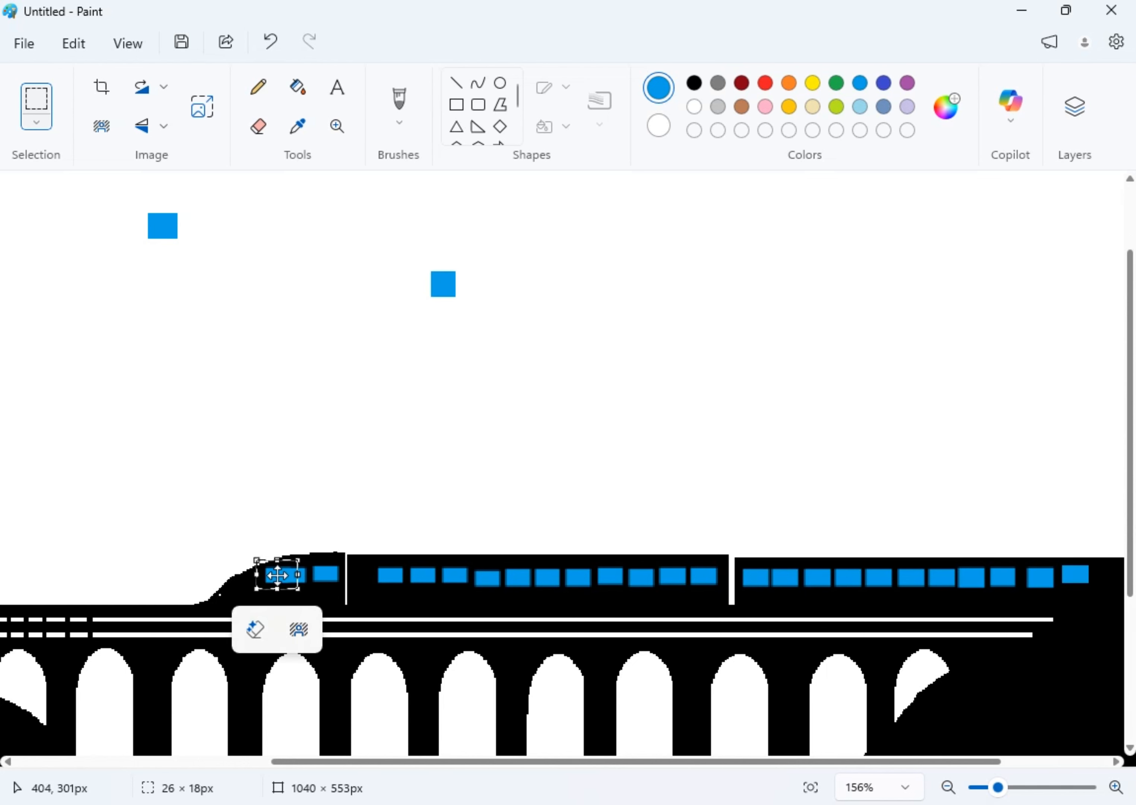
Trim the frontmost window with a thin black pencil stroke so it slants along the curve of the train's nose
left_click(258, 89)
left_click(696, 83)
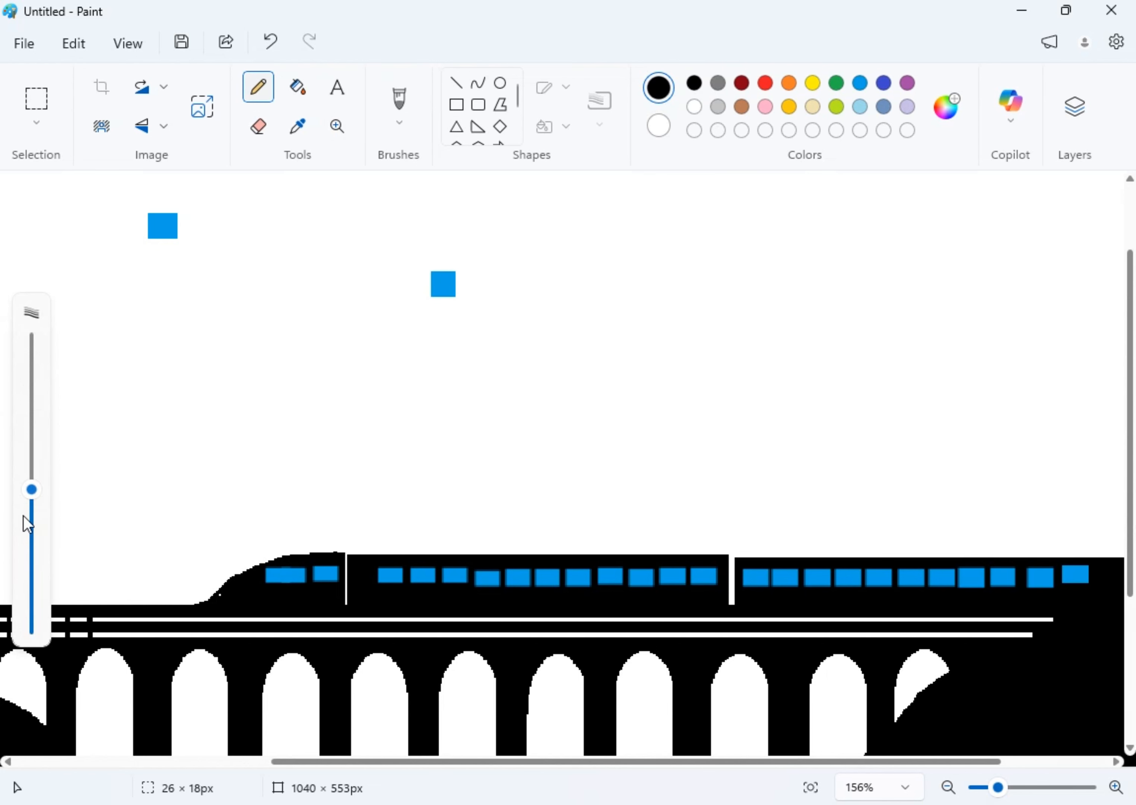
left_click_drag(32, 490, 18, 614)
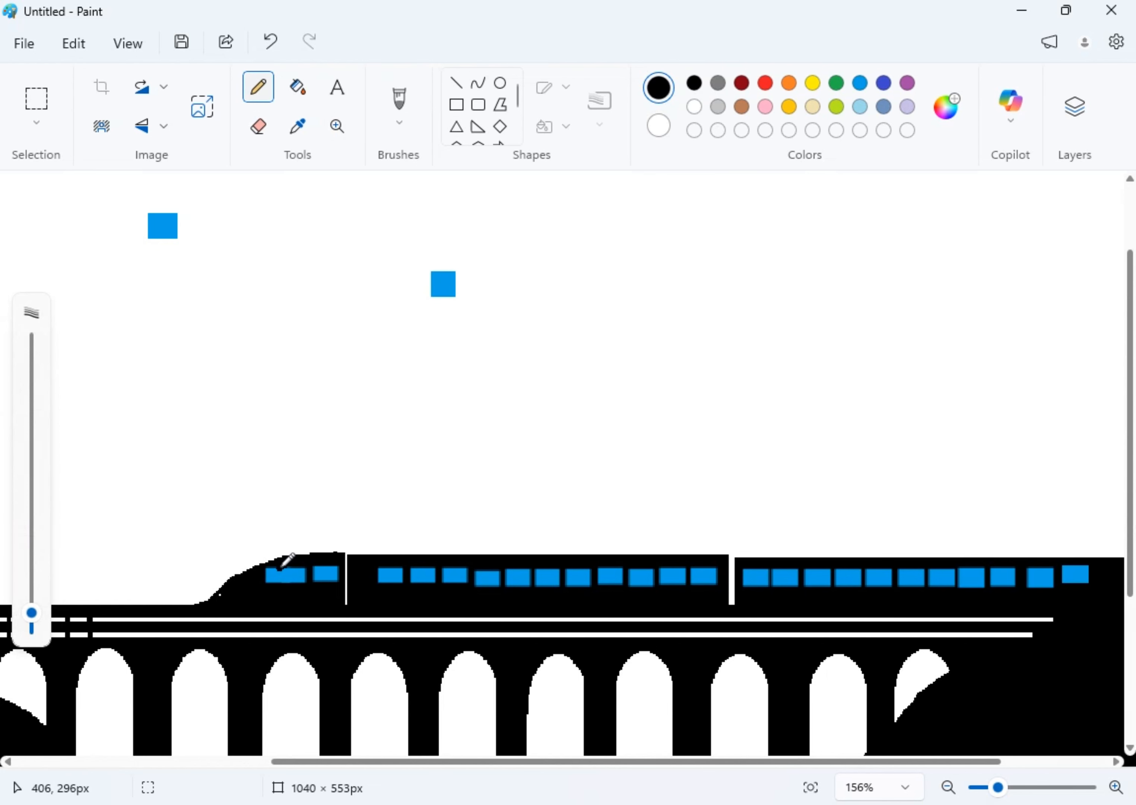
left_click_drag(275, 564, 256, 588)
Select an area about 245 × 102 px around the two spare blue windows in the white sky and cut it out
mouse_move(998, 787)
left_mouse_down()
mouse_move(958, 796)
mouse_move(989, 795)
left_mouse_up()
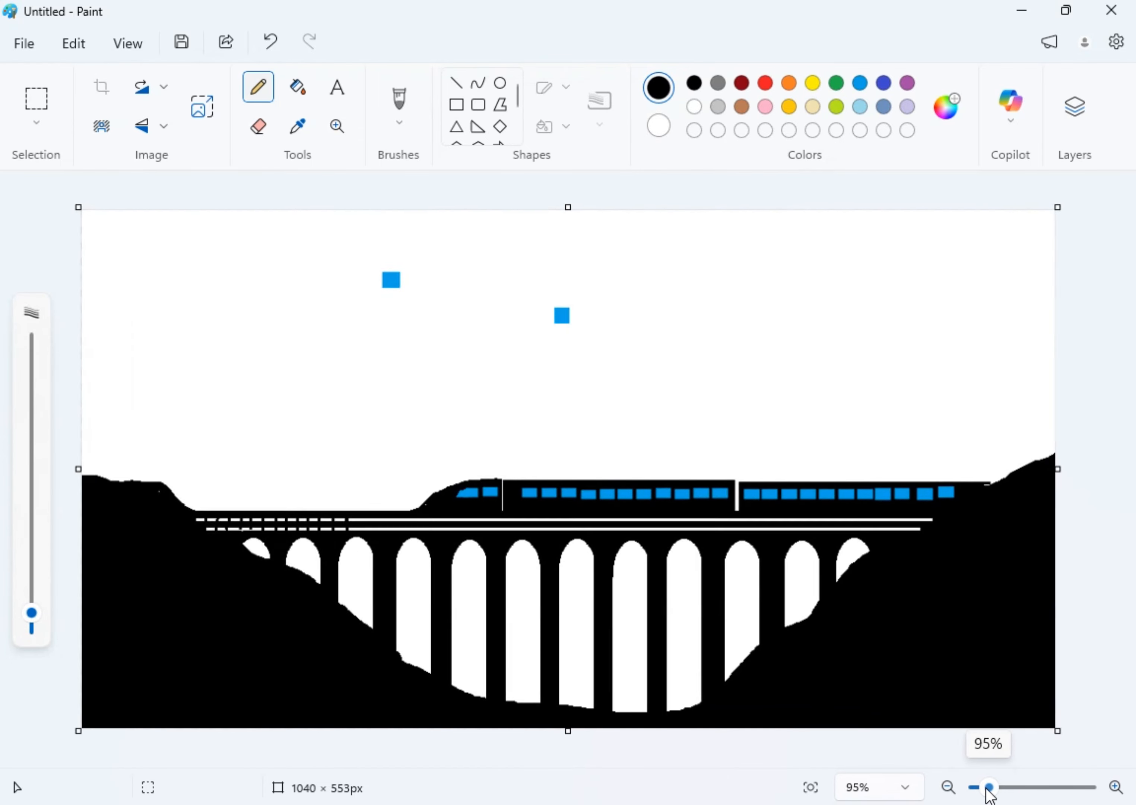
mouse_move(1055, 735)
left_mouse_down()
mouse_move(1069, 745)
mouse_move(1056, 729)
left_mouse_up()
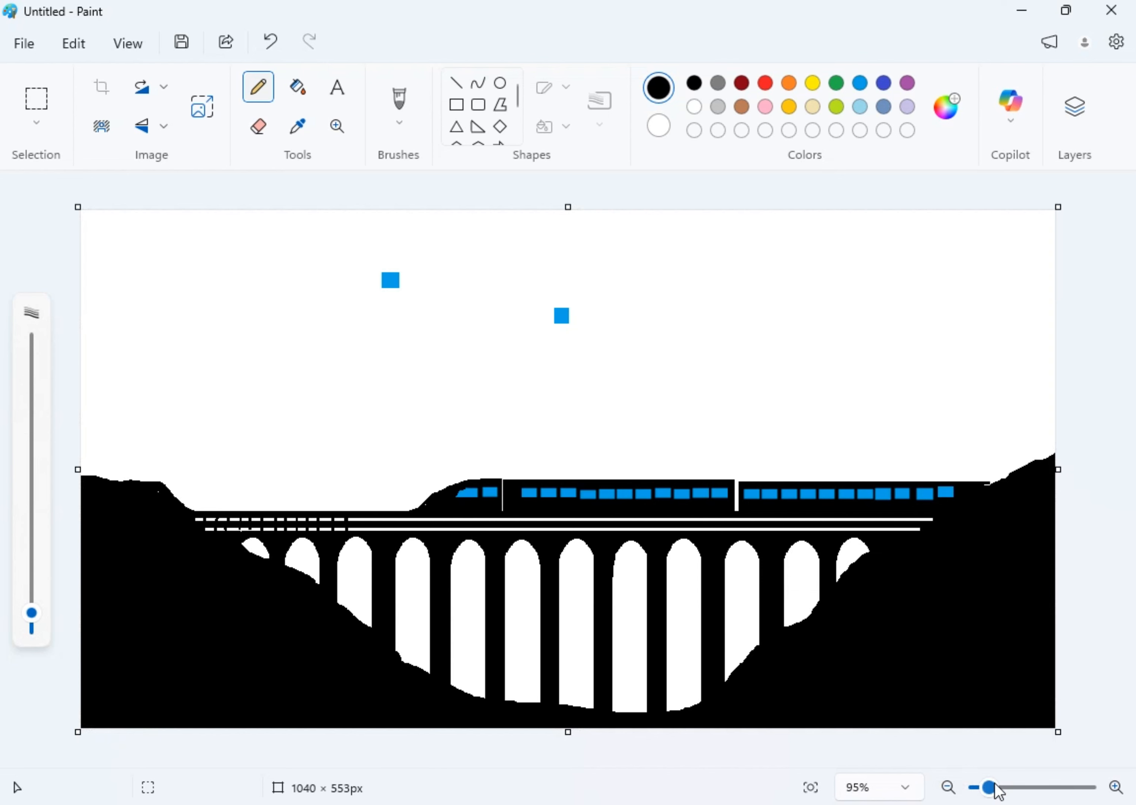
left_click_drag(990, 790, 992, 791)
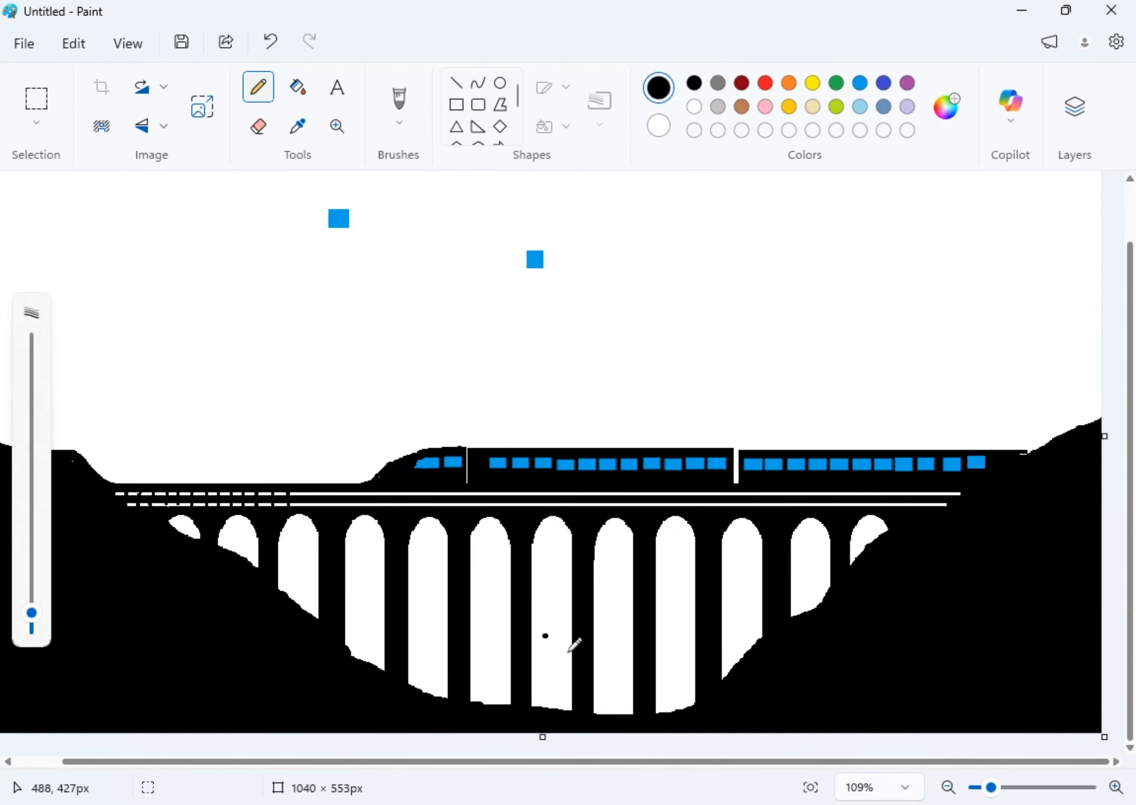
left_click(905, 788)
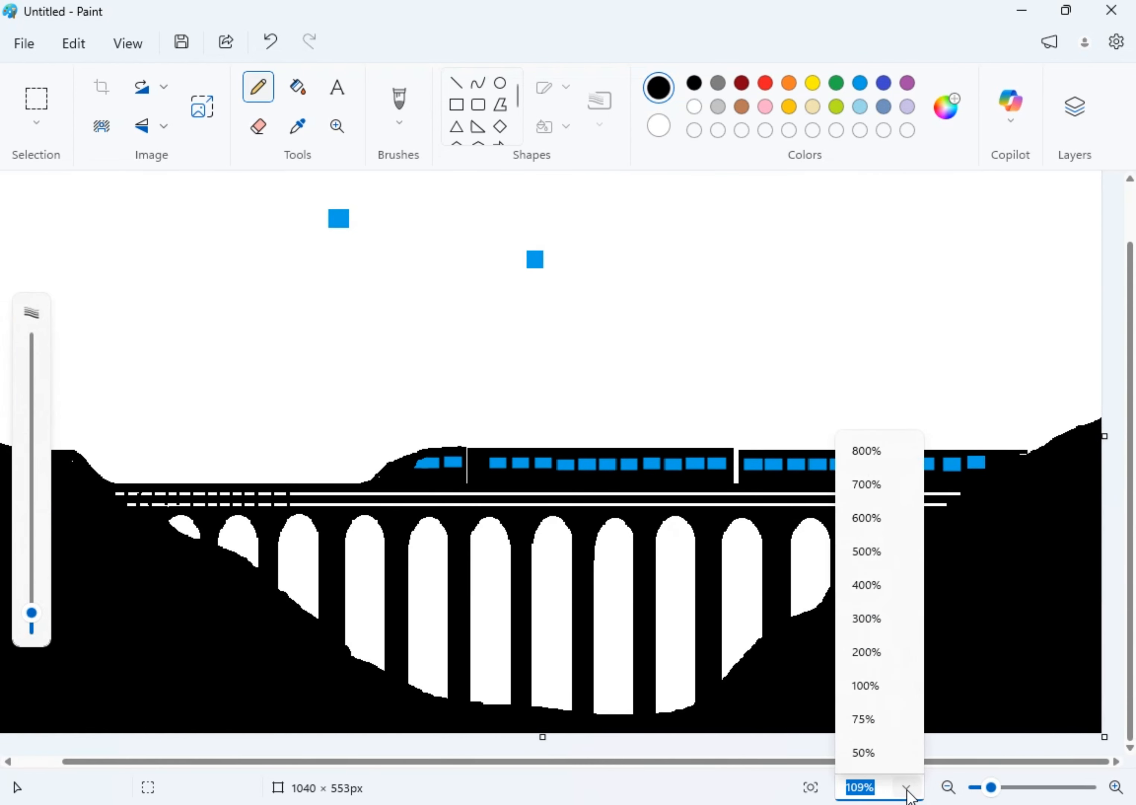
left_click(879, 685)
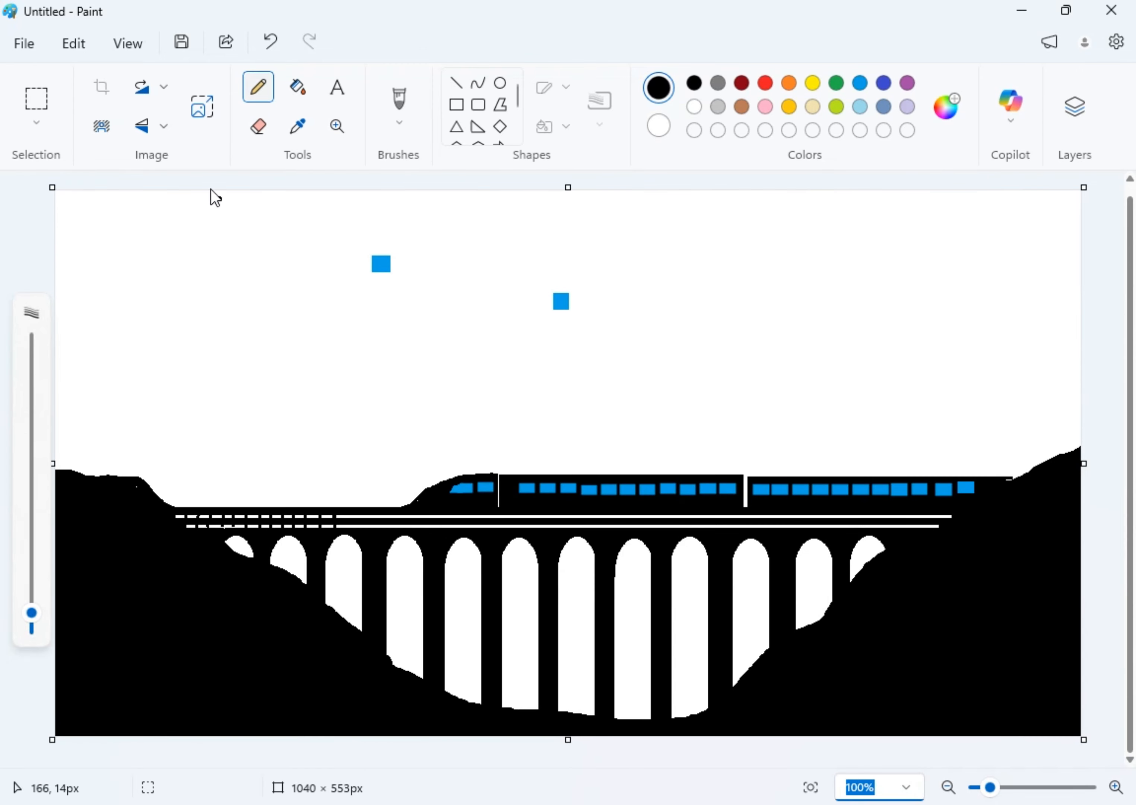
left_click(49, 109)
left_click_drag(348, 236, 590, 338)
right_click(480, 277)
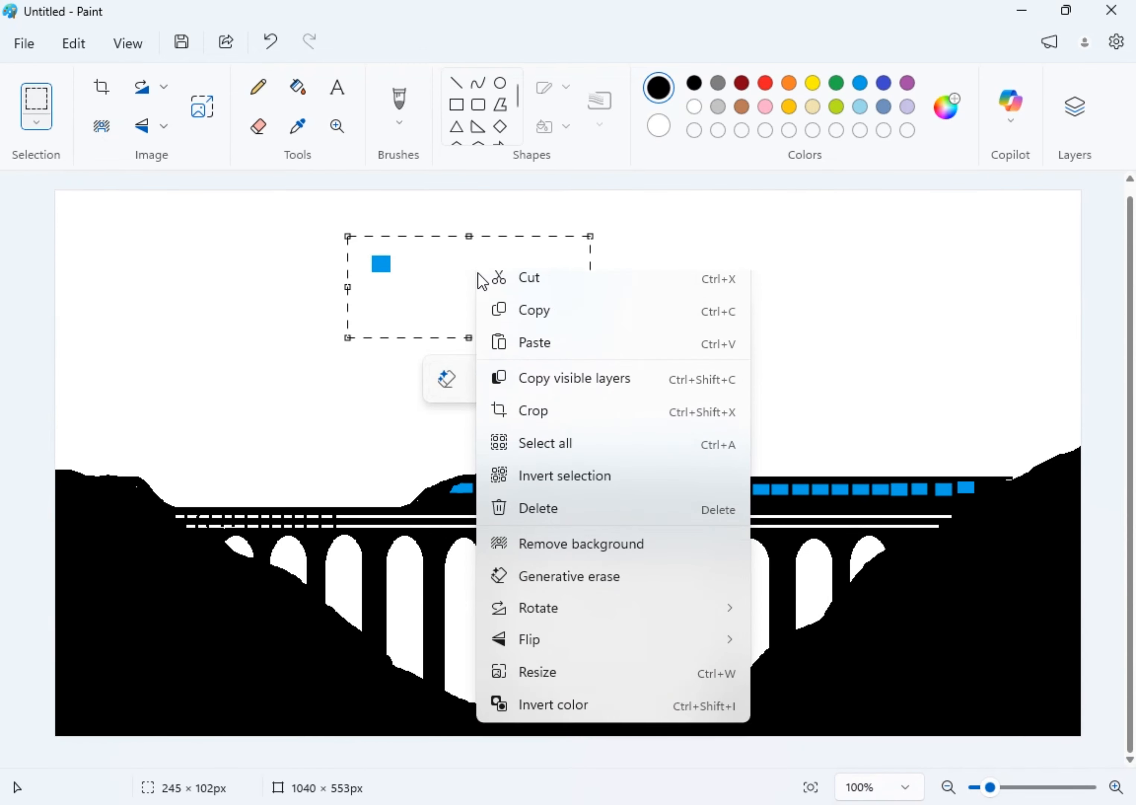
left_click(545, 301)
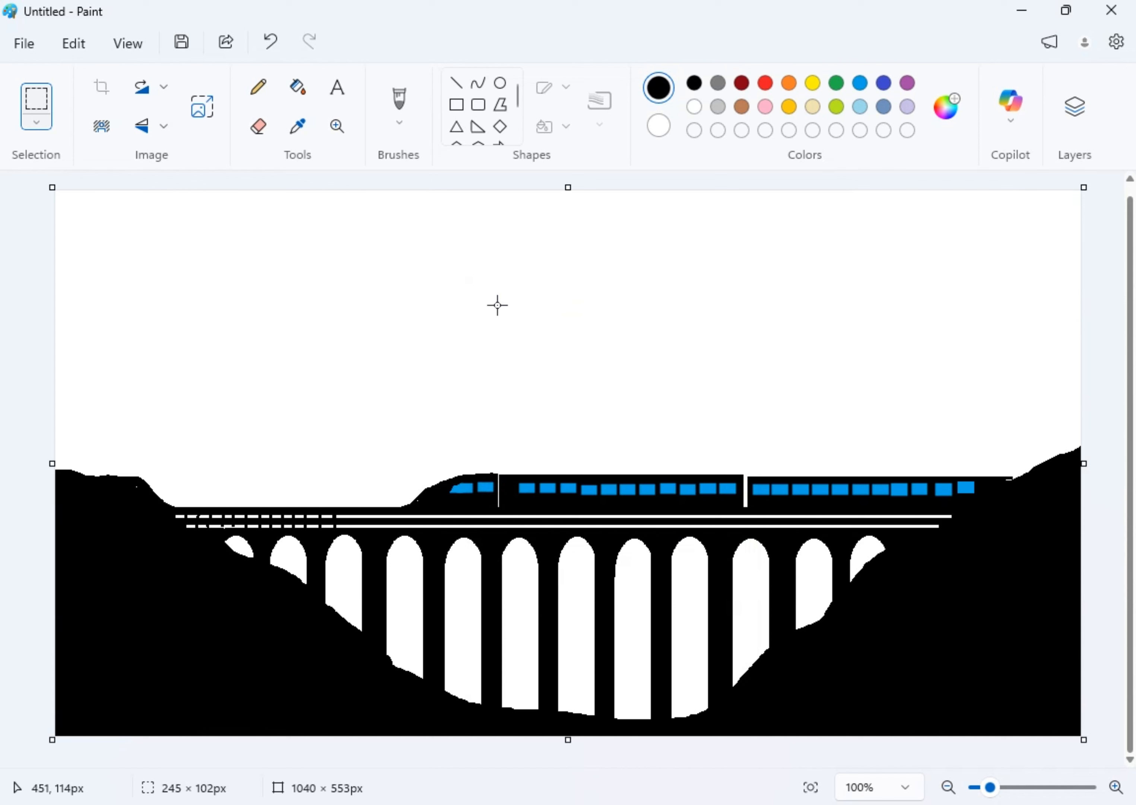
Draw a solid red ellipse about 189 × 177 px in the sky above the front of the train
left_click(499, 83)
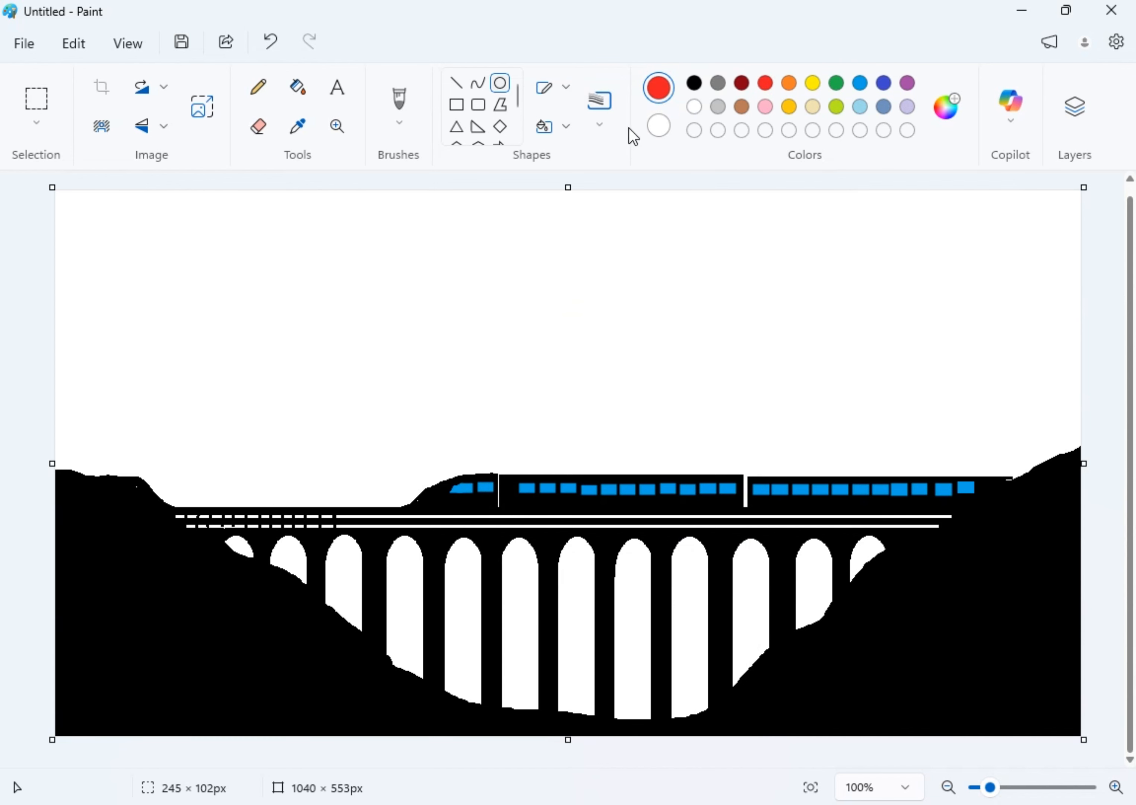
left_click(567, 129)
left_click(635, 215)
left_click_drag(404, 223, 594, 401)
left_click_drag(515, 319, 425, 321)
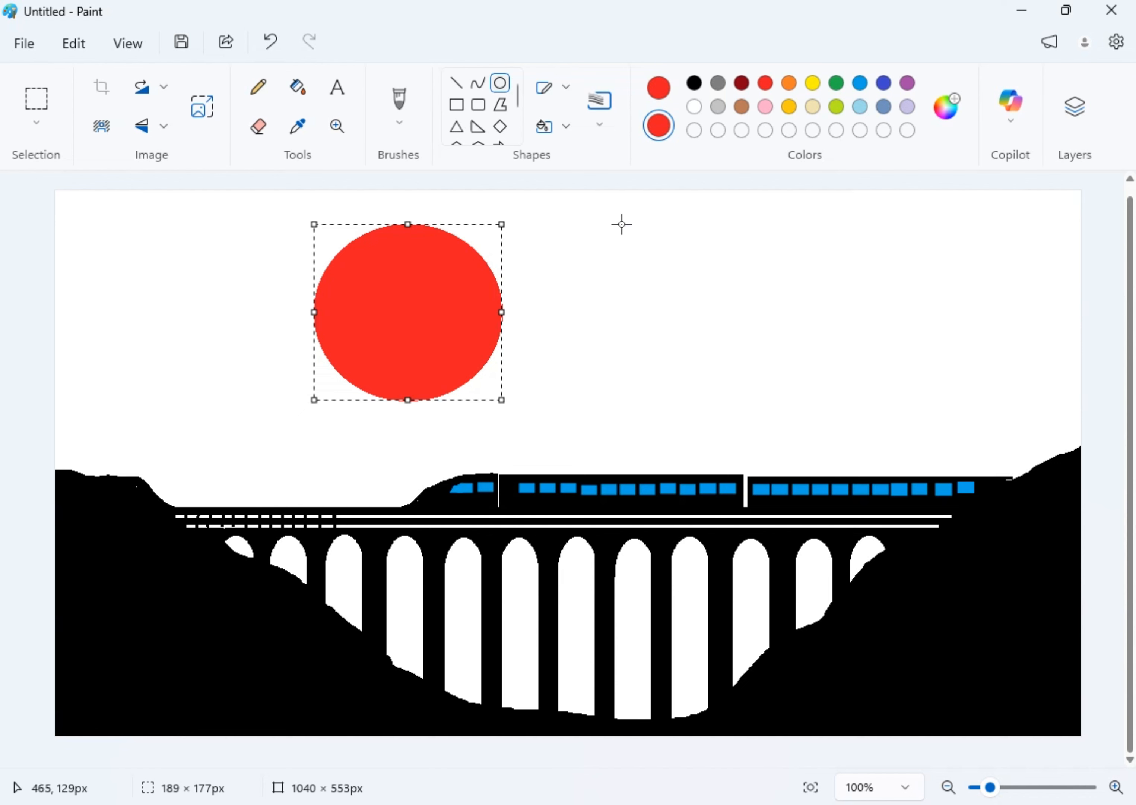
left_click(599, 227)
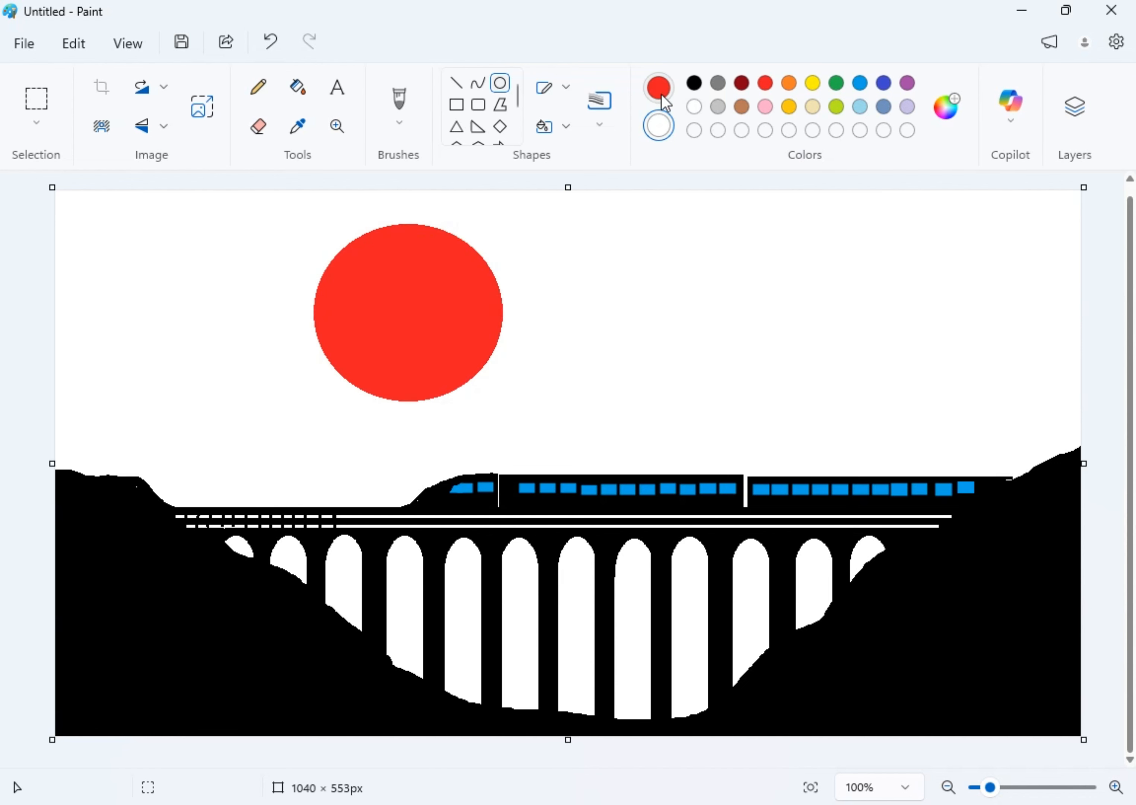
Carve the red disc into a crescent moon by overlapping its upper right with a solid white ellipse about 159 × 177 px
left_click_drag(394, 217, 522, 370)
left_click_drag(492, 316, 459, 289)
left_click_drag(348, 279, 365, 315)
left_click_drag(445, 371, 441, 401)
left_click_drag(451, 309, 436, 307)
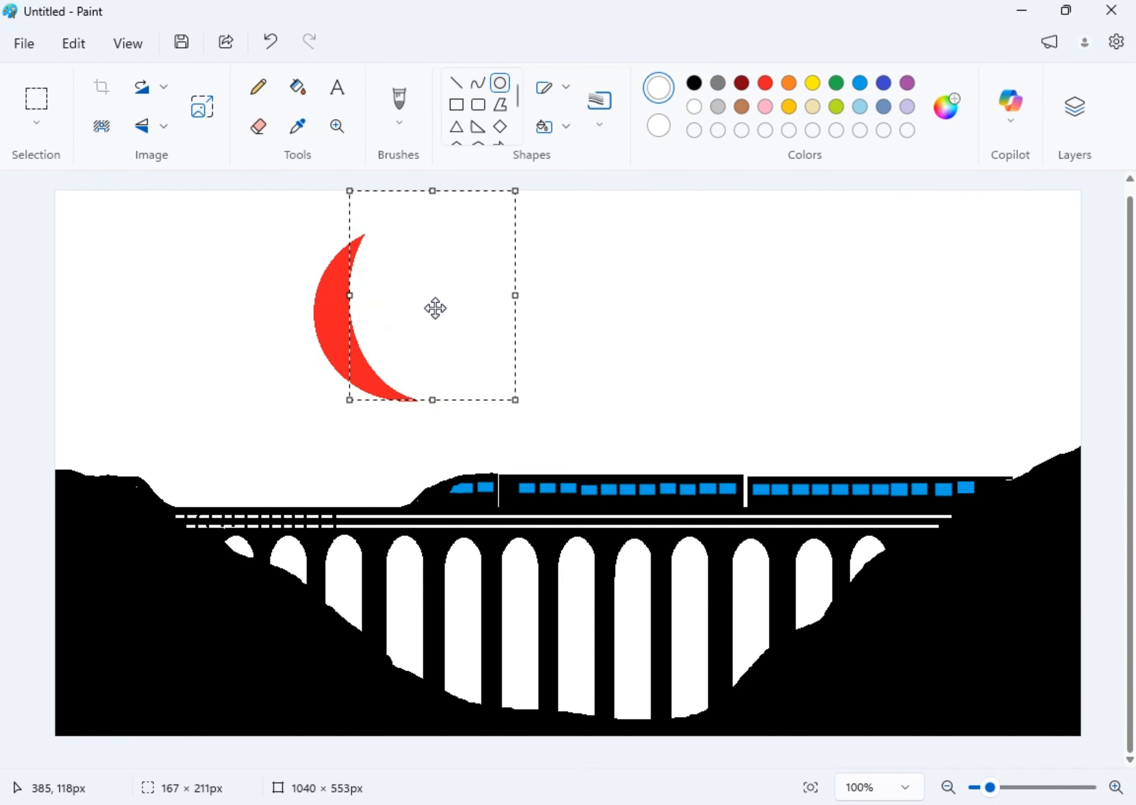
mouse_move(432, 400)
left_mouse_down()
mouse_move(441, 370)
mouse_move(433, 382)
left_mouse_up()
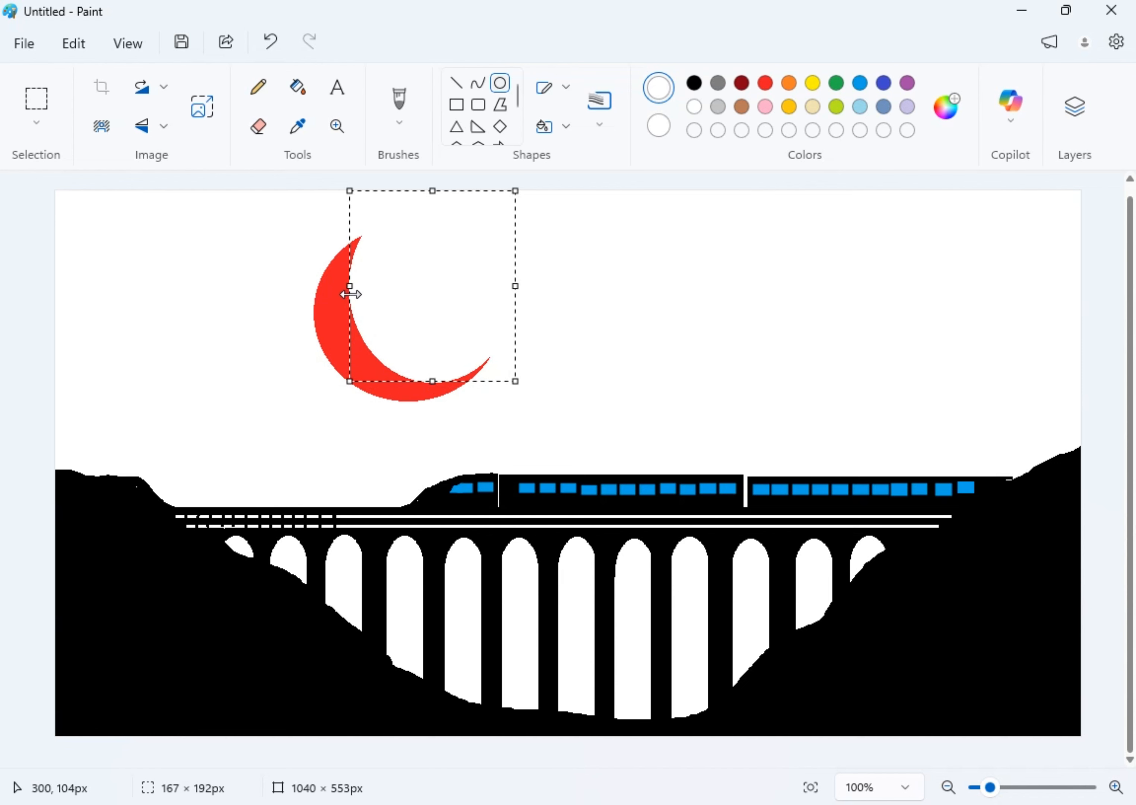
left_click_drag(350, 191, 363, 206)
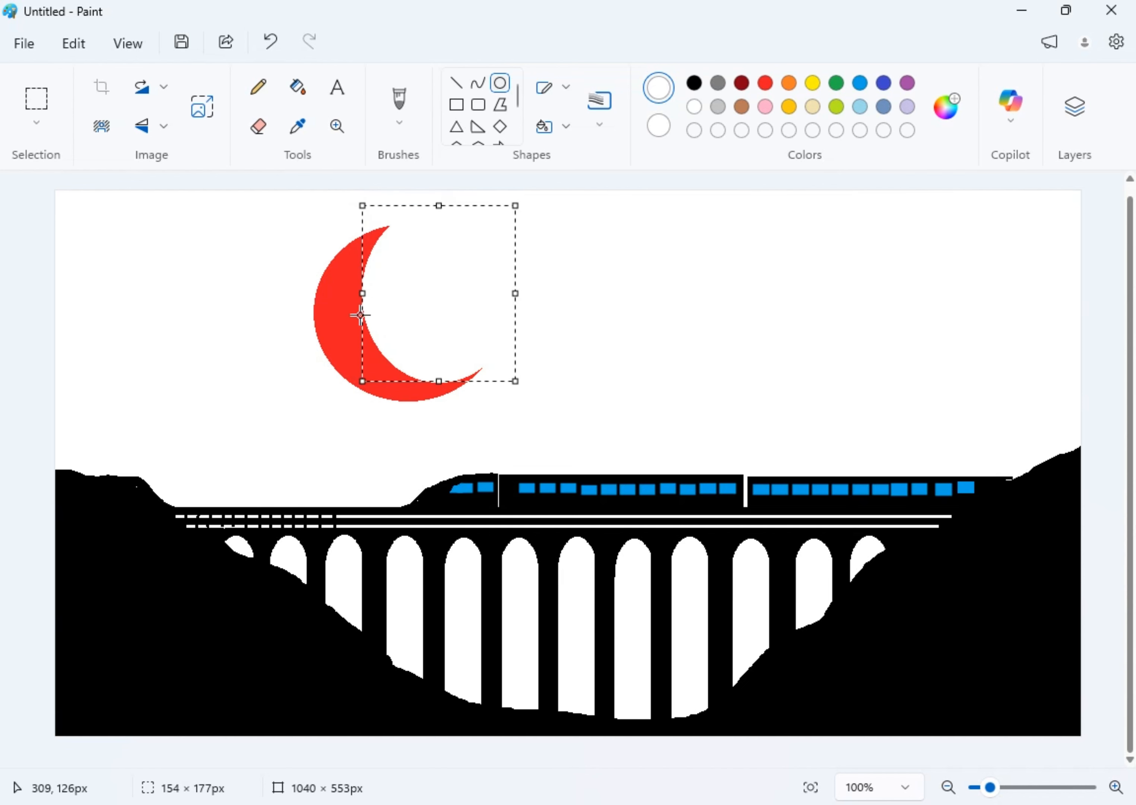
left_click_drag(363, 295, 358, 310)
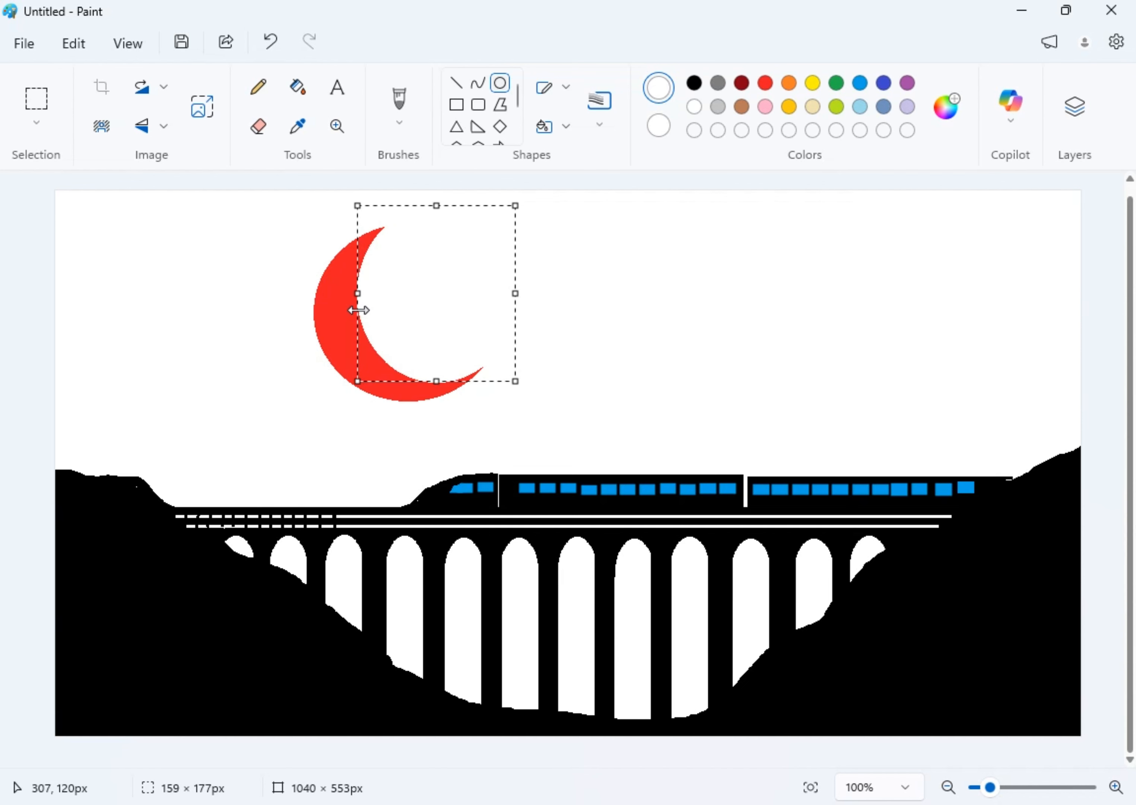
left_click(591, 302)
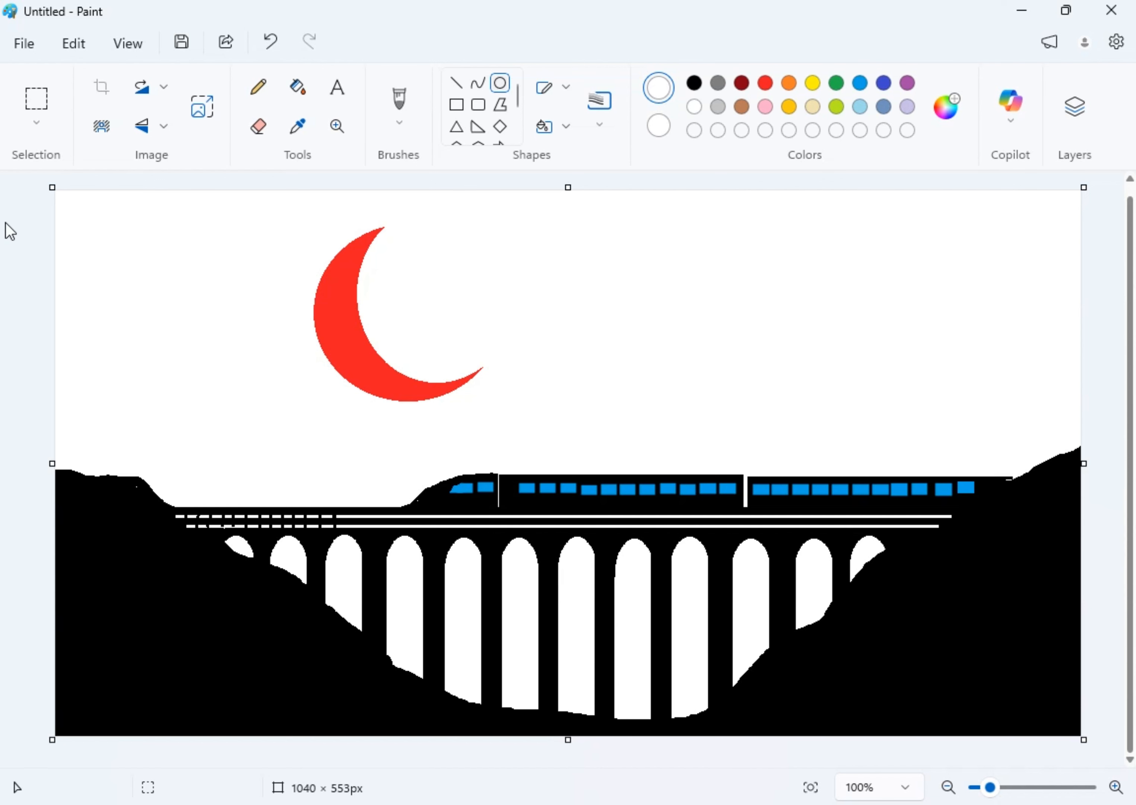
Select the entire landscape drawing and copy it
left_click(47, 123)
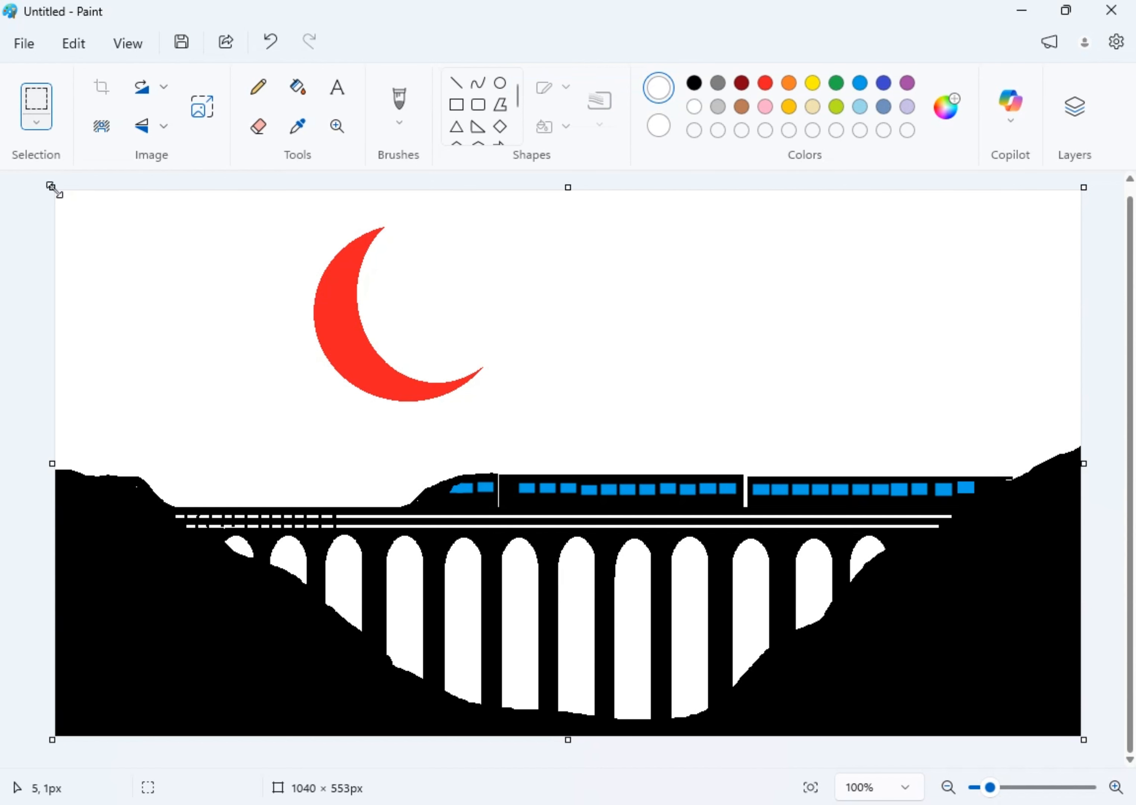
left_click(36, 125)
left_click(141, 232)
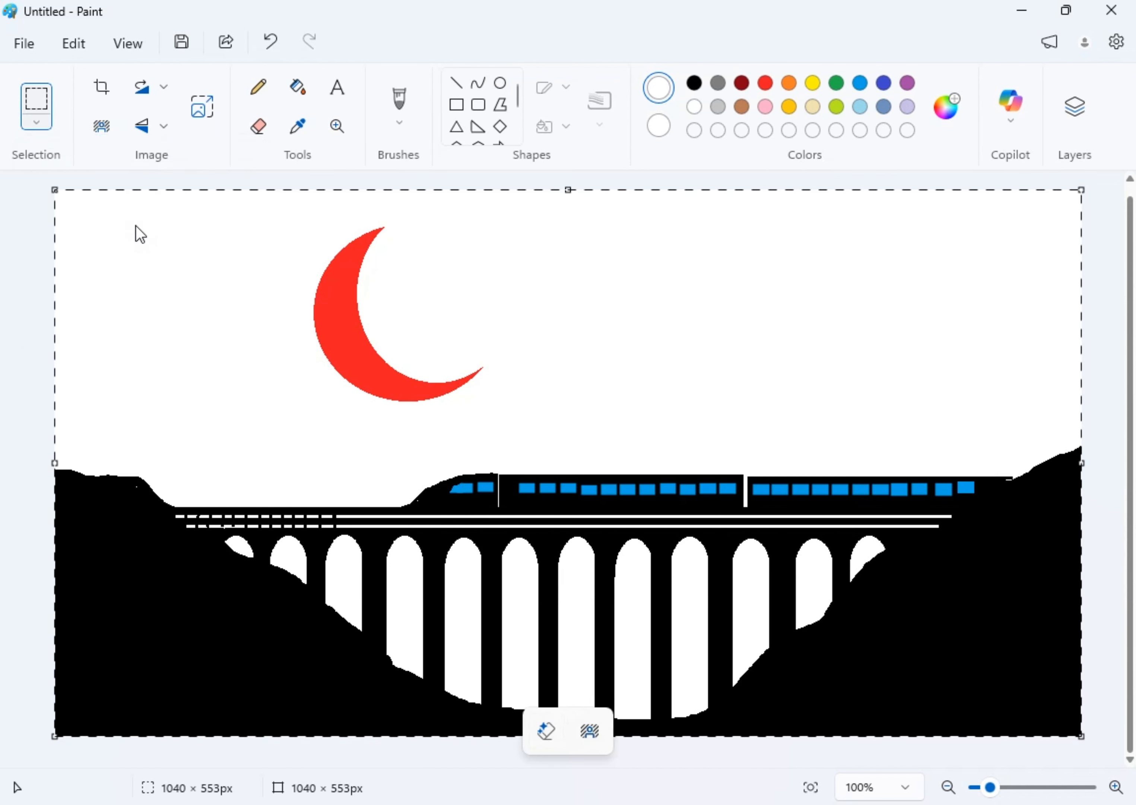
right_click(149, 252)
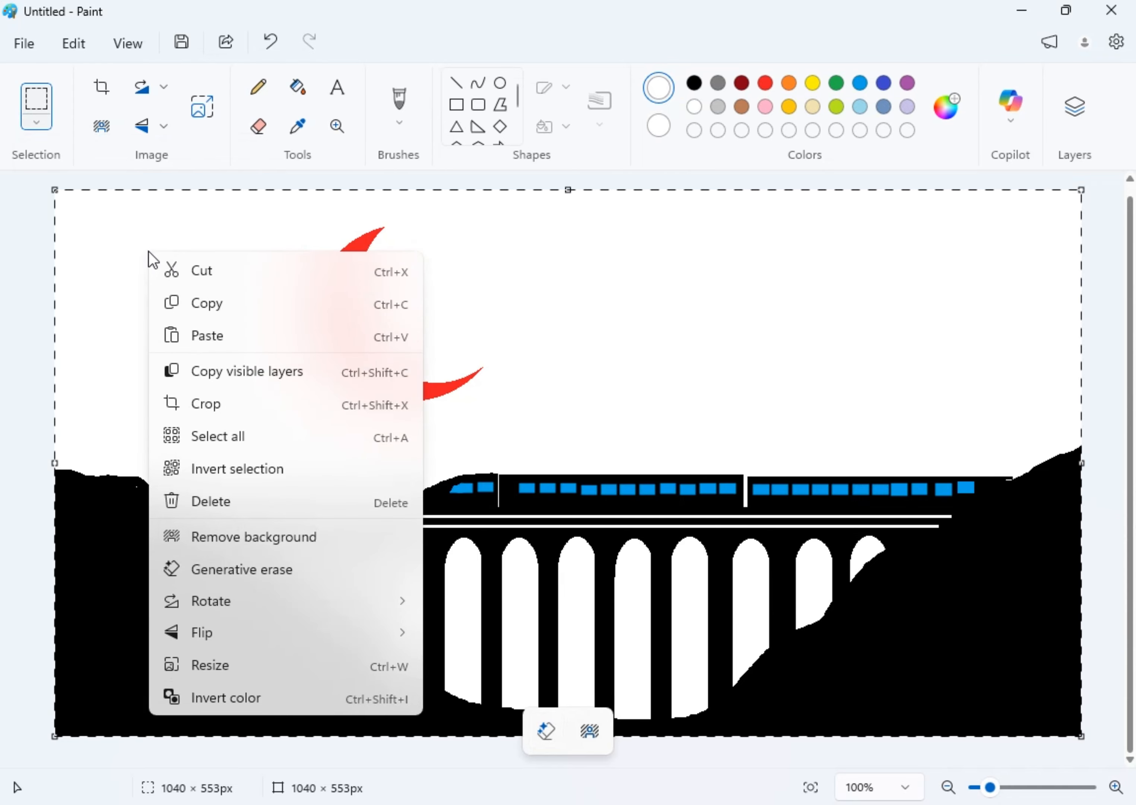
left_click(216, 304)
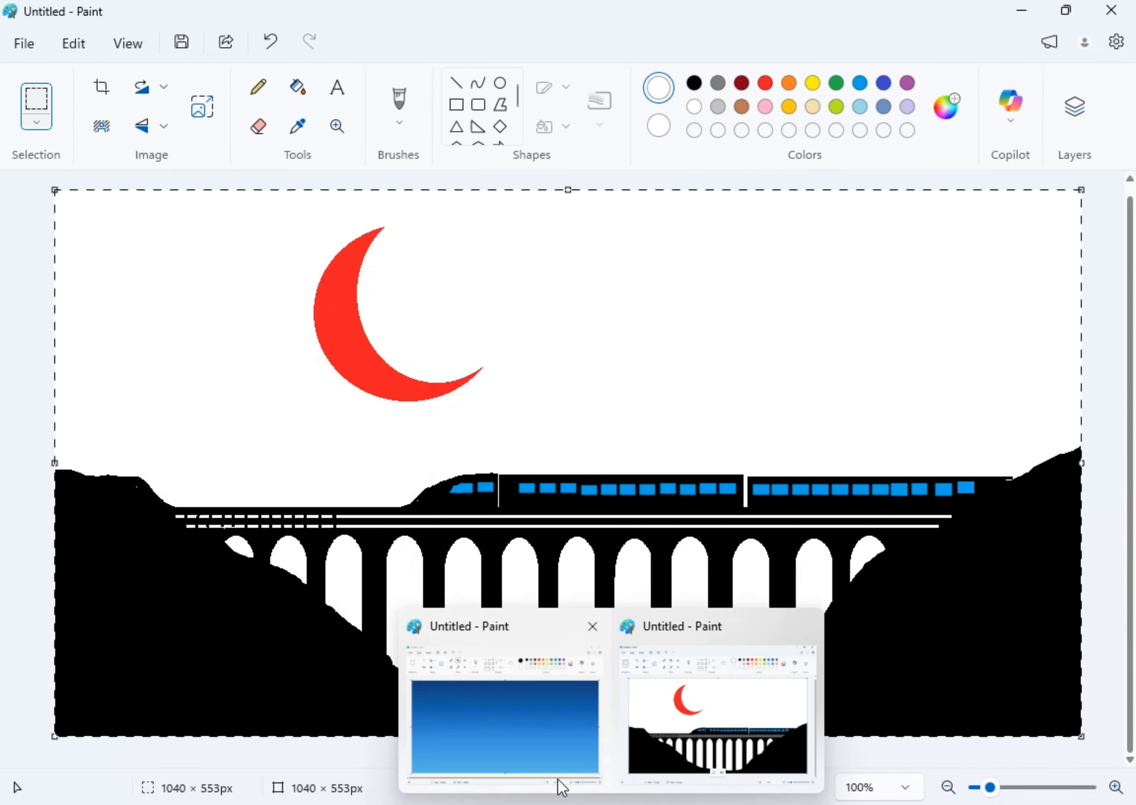
Switch to the Paint window with the blue gradient and paste the landscape onto it as a transparent selection
left_click(551, 761)
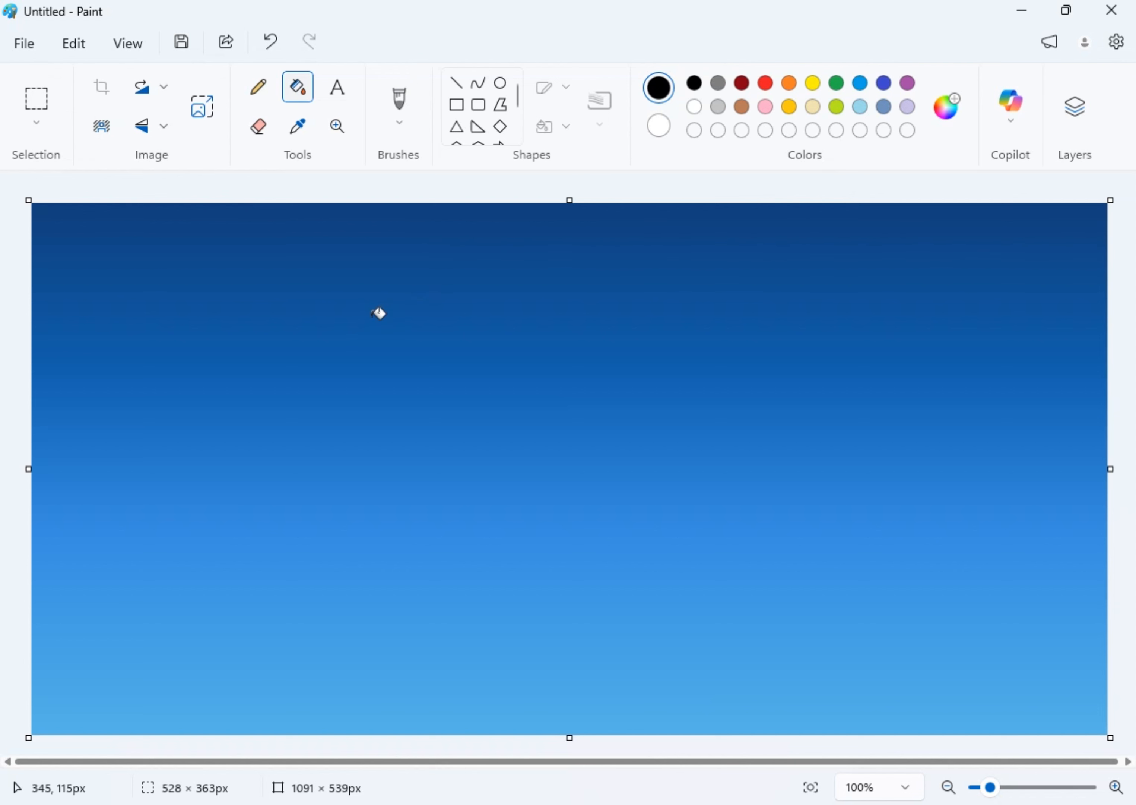
right_click(340, 367)
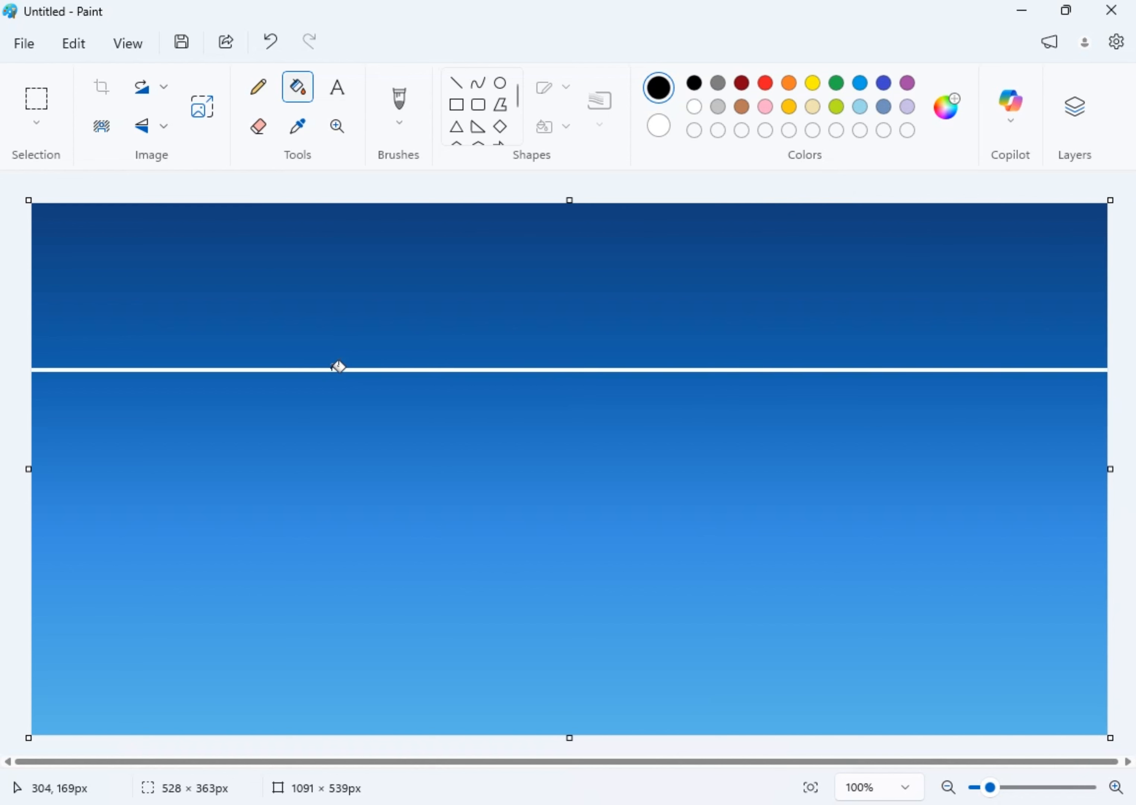
key("ctrl+z")
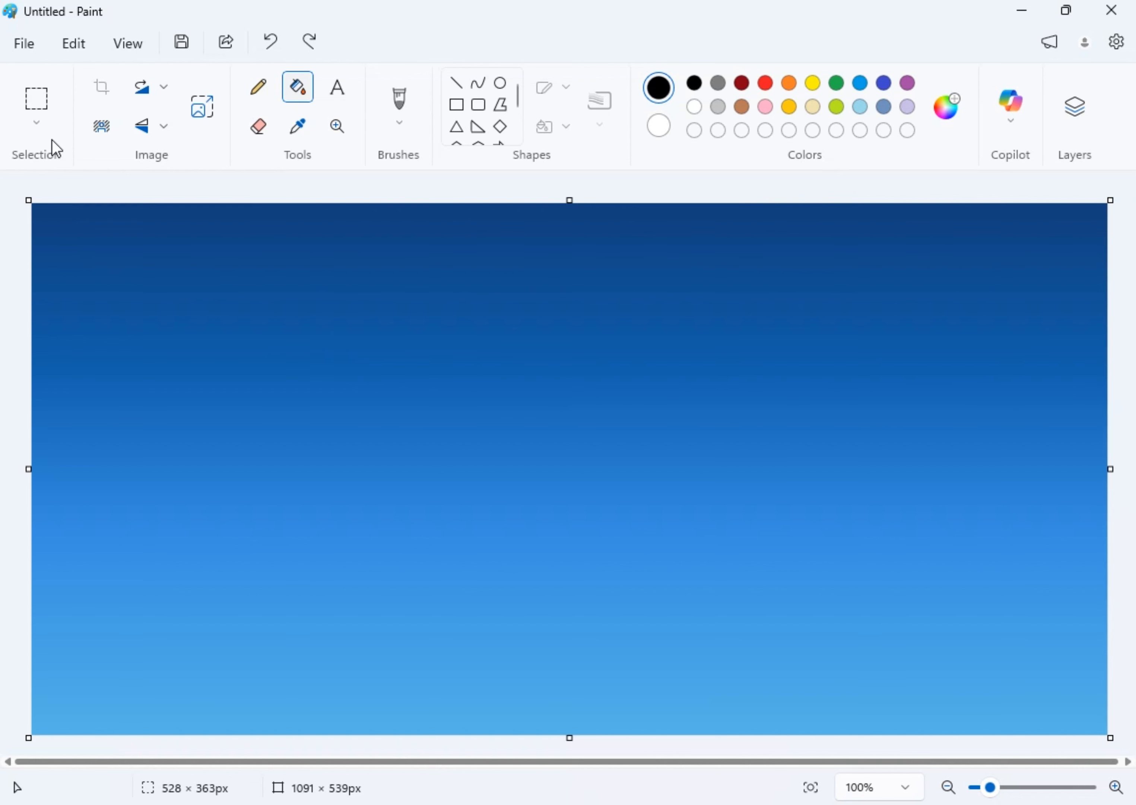
left_click(38, 123)
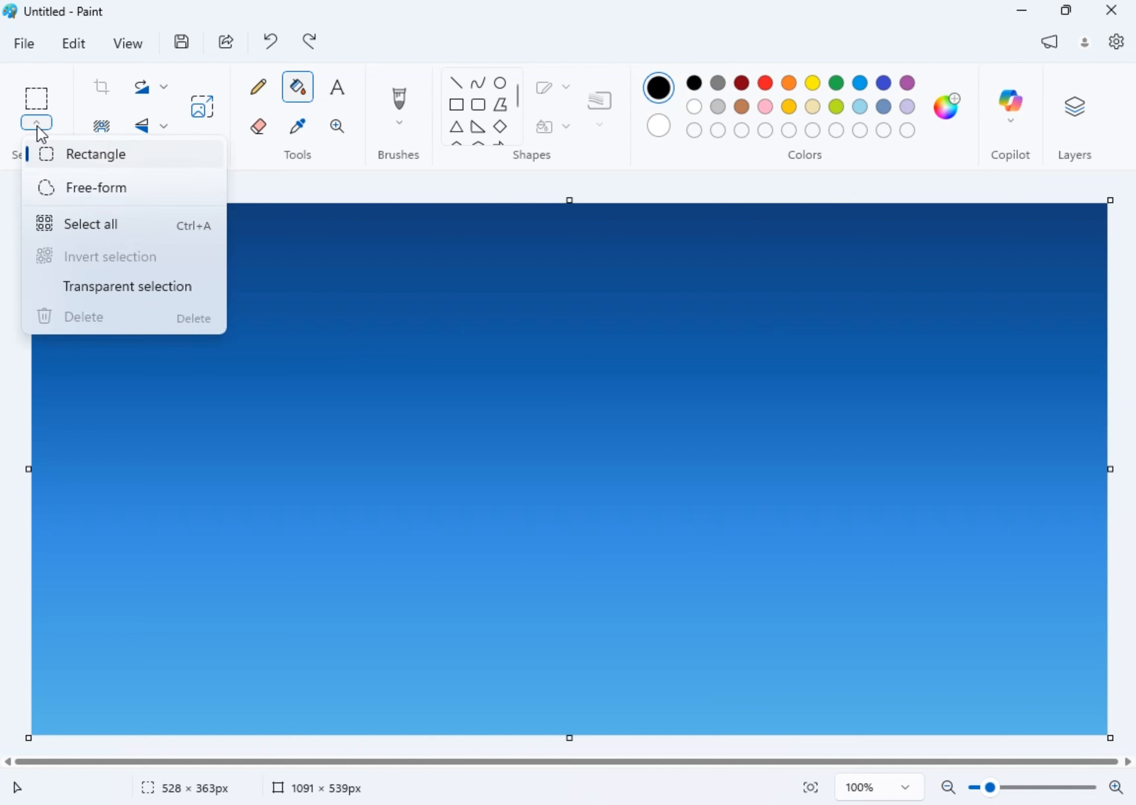
left_click(292, 353)
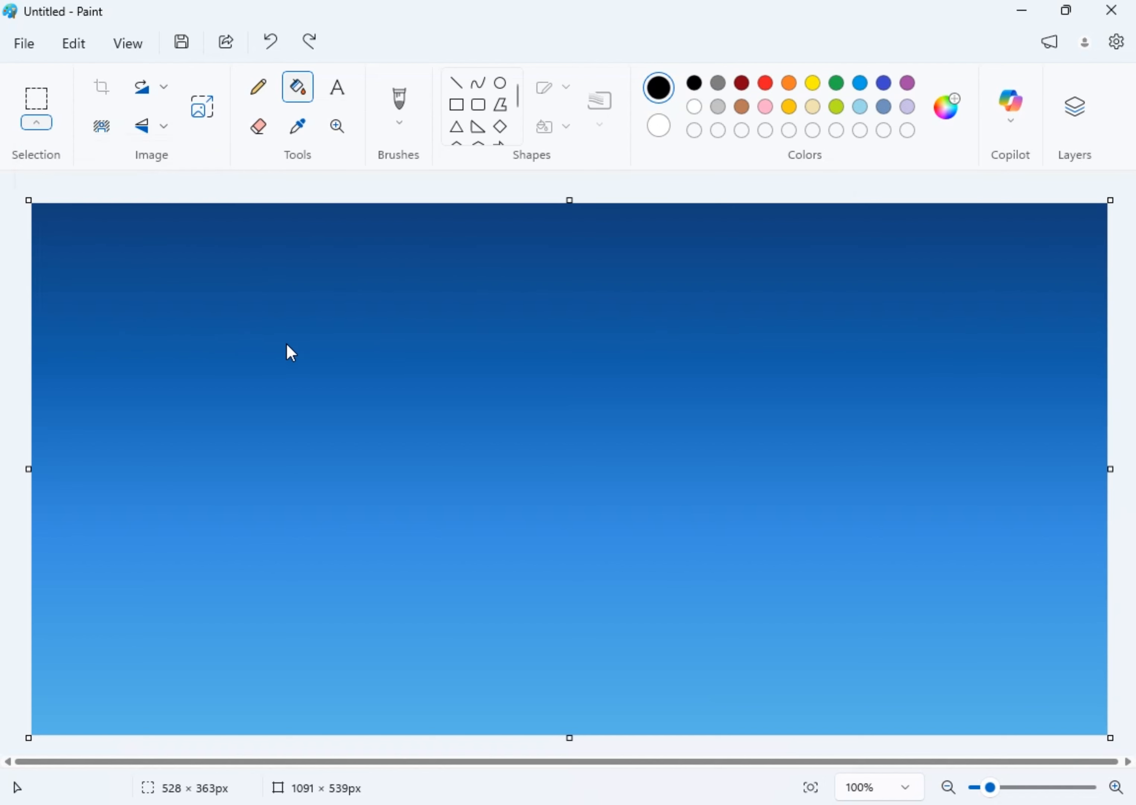
key("ctrl+v")
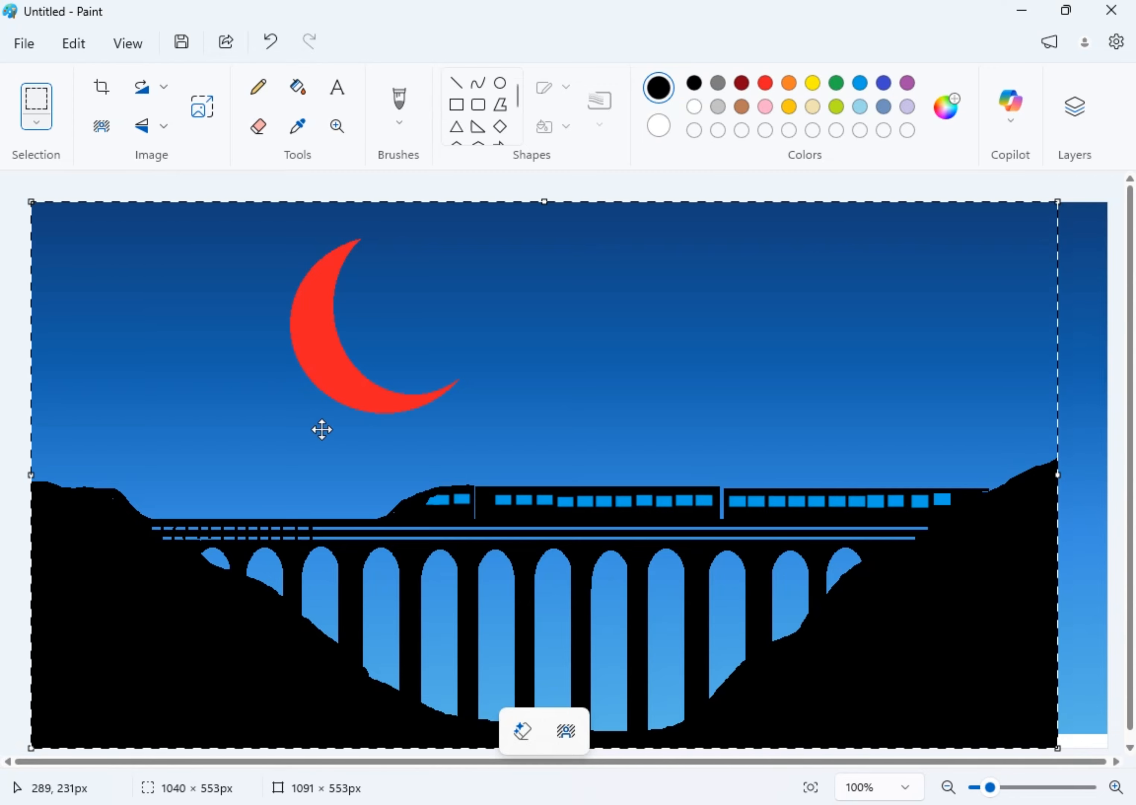
Position the pasted landscape and stretch it sideways to 1091 × 553 px so it spans the full gradient width
mouse_move(515, 386)
left_mouse_down()
mouse_move(548, 375)
mouse_move(530, 388)
left_mouse_up()
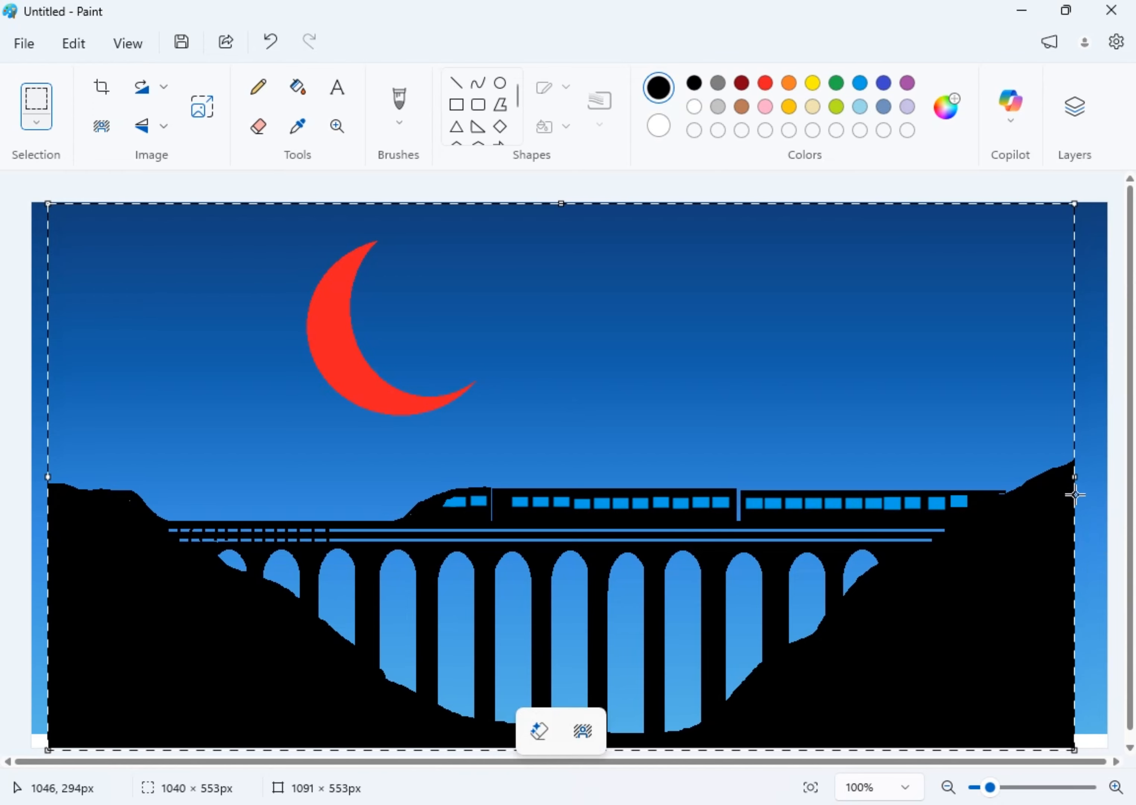
left_click_drag(1075, 476, 1109, 482)
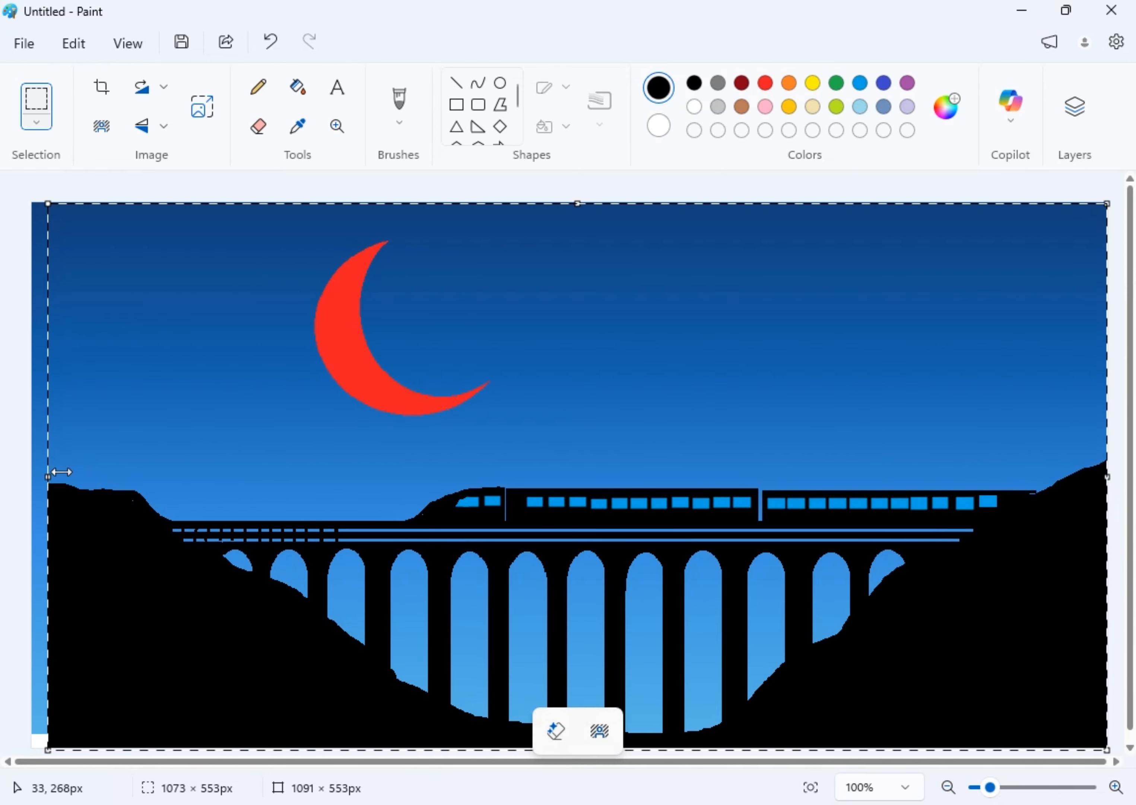
left_click_drag(48, 476, 31, 477)
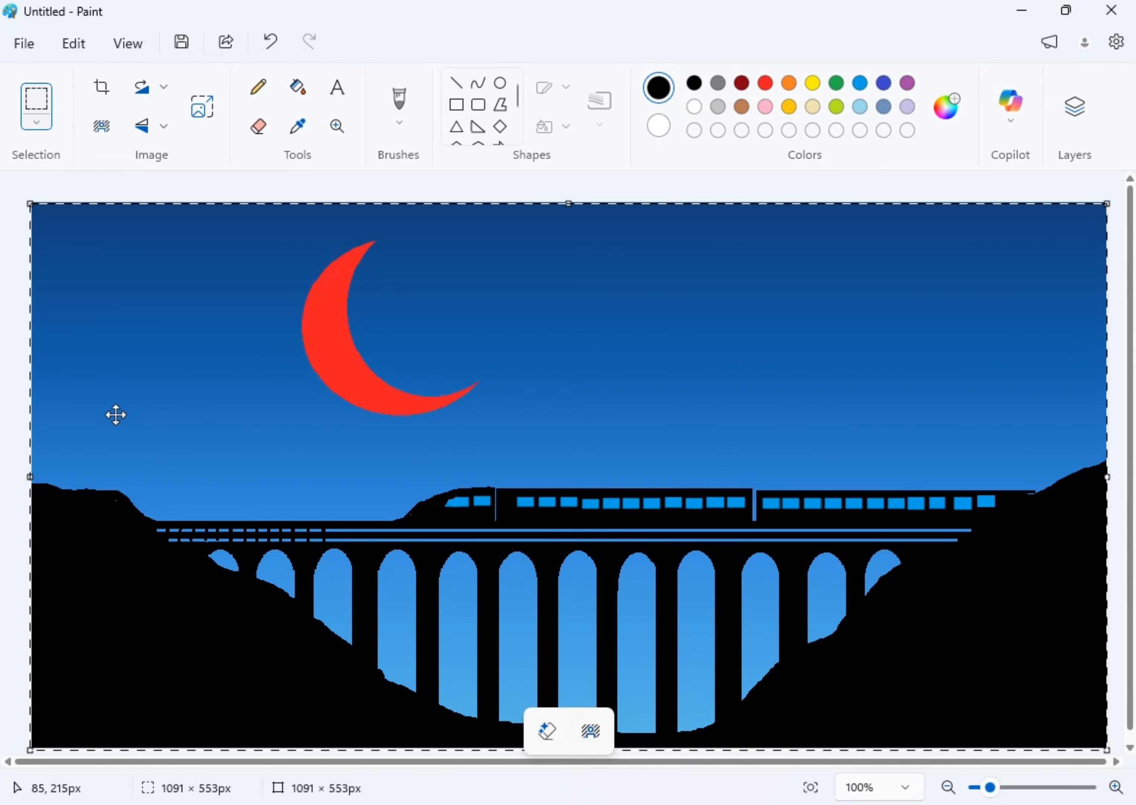
Fill the red crescent moon with white
left_click(298, 87)
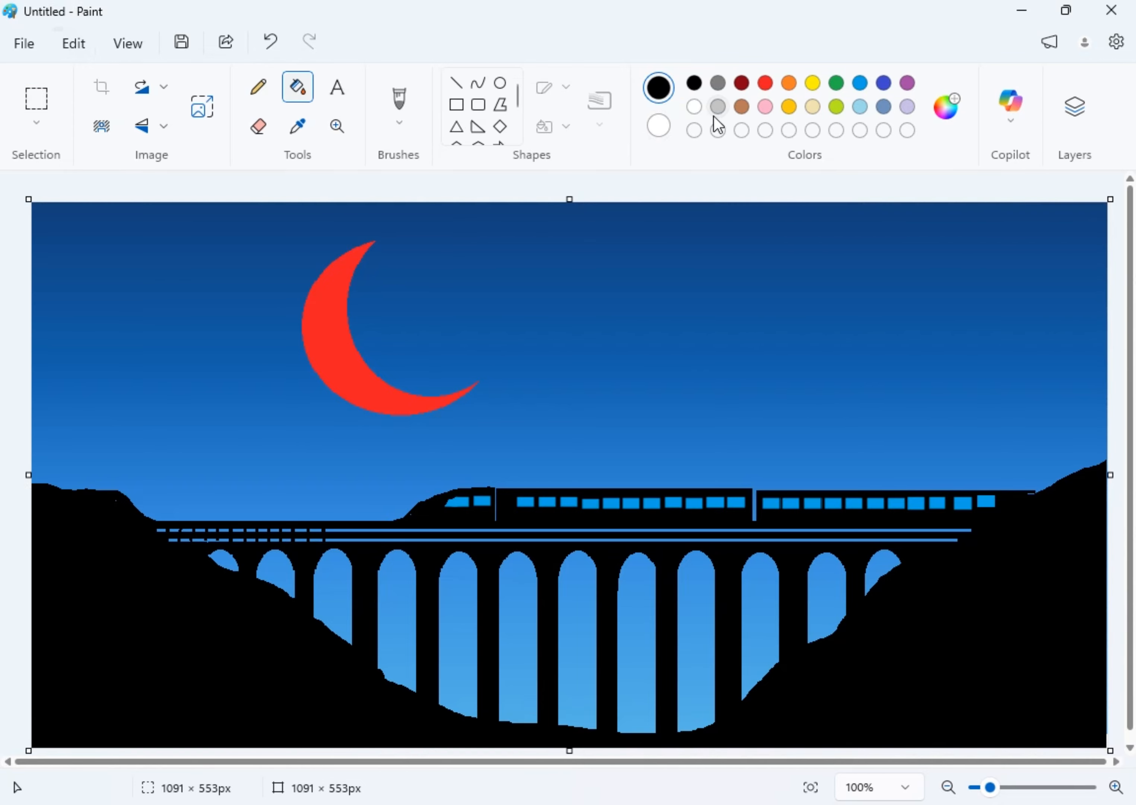
left_click(694, 107)
left_click(358, 377)
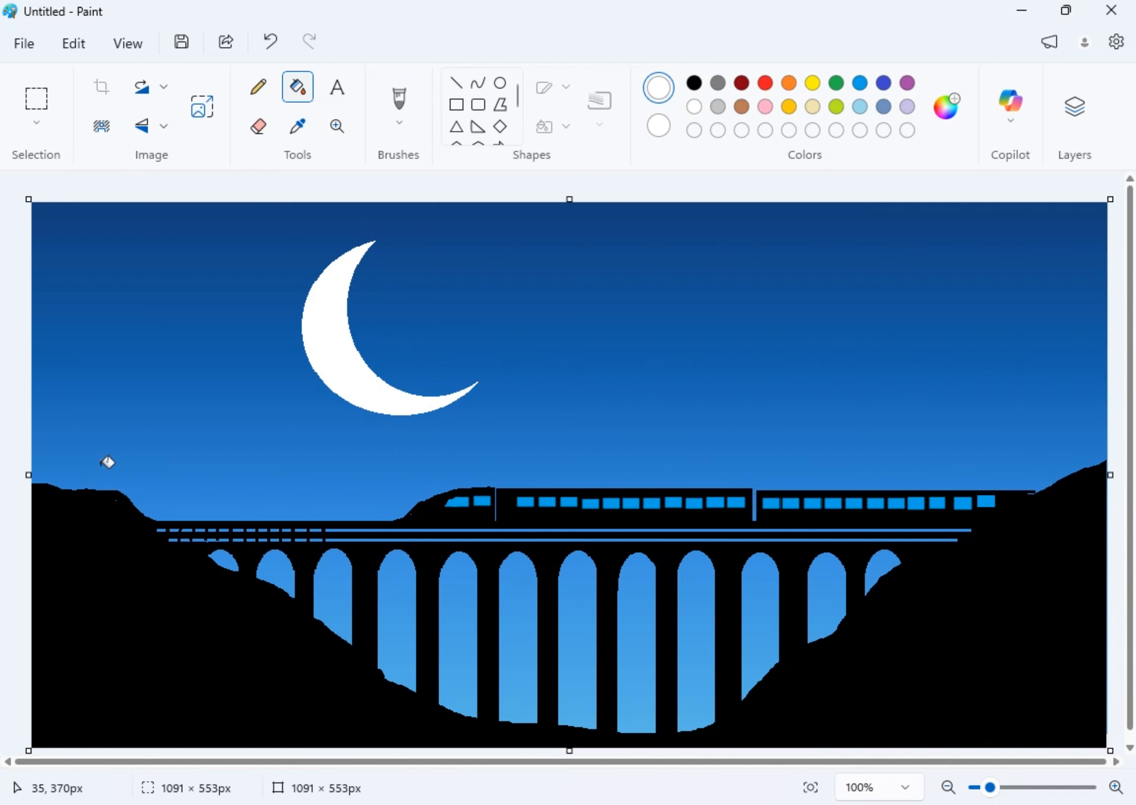
Scatter white pencil dots as stars across the blue sky, using a slightly thicker pencil than the smallest size
left_click(259, 87)
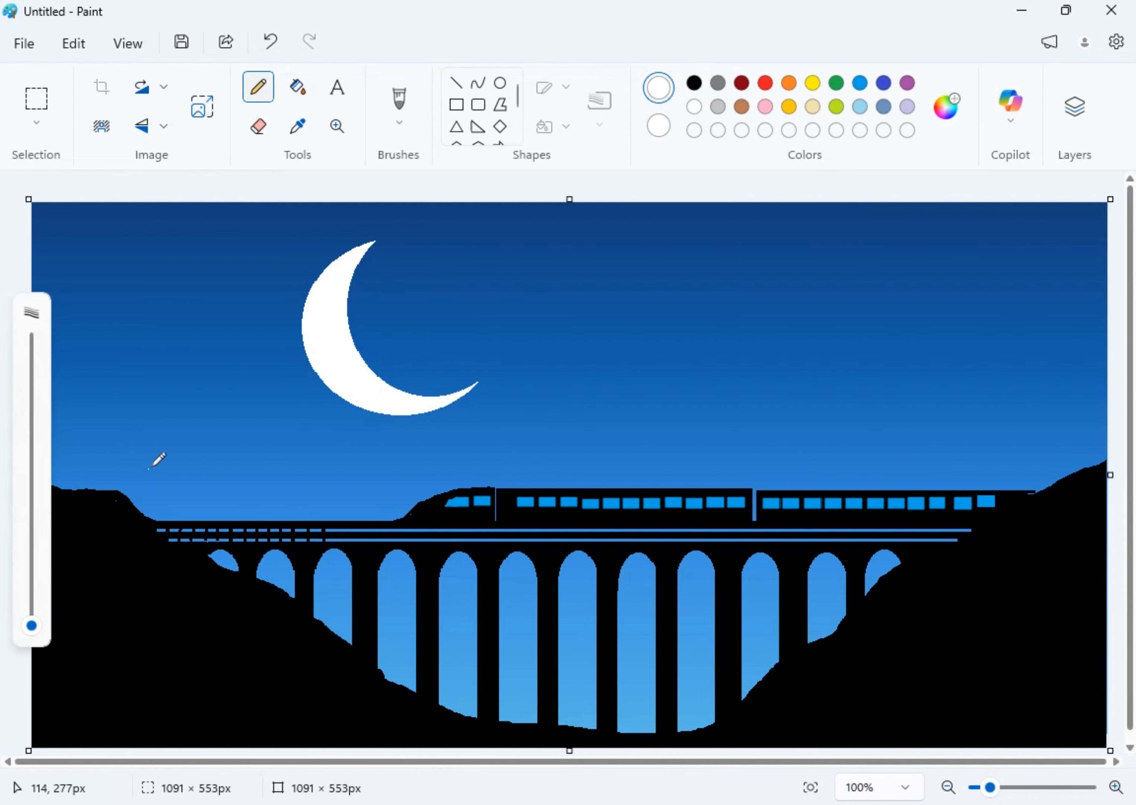
left_click(202, 366)
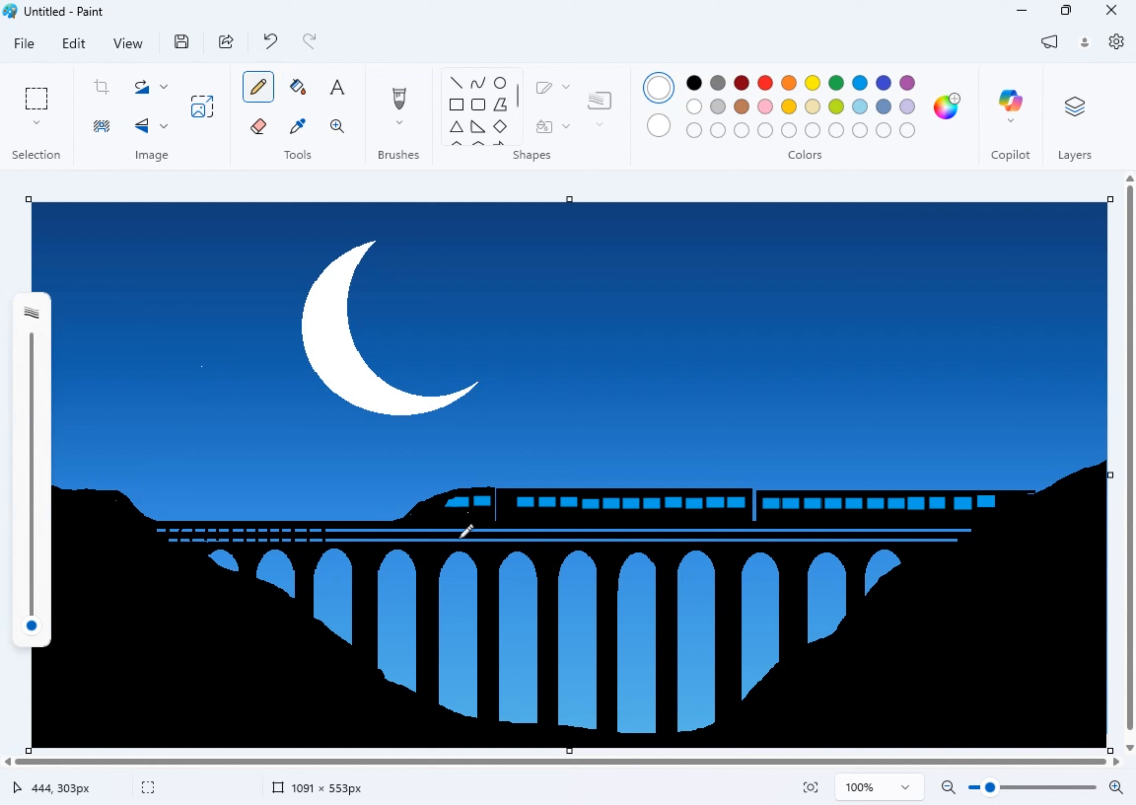
key("ctrl+z")
left_click_drag(36, 624, 32, 619)
left_click(1030, 388)
Dot small white stars inside the blue openings of the bridge arches
left_click(328, 586)
left_click(398, 595)
left_click(464, 634)
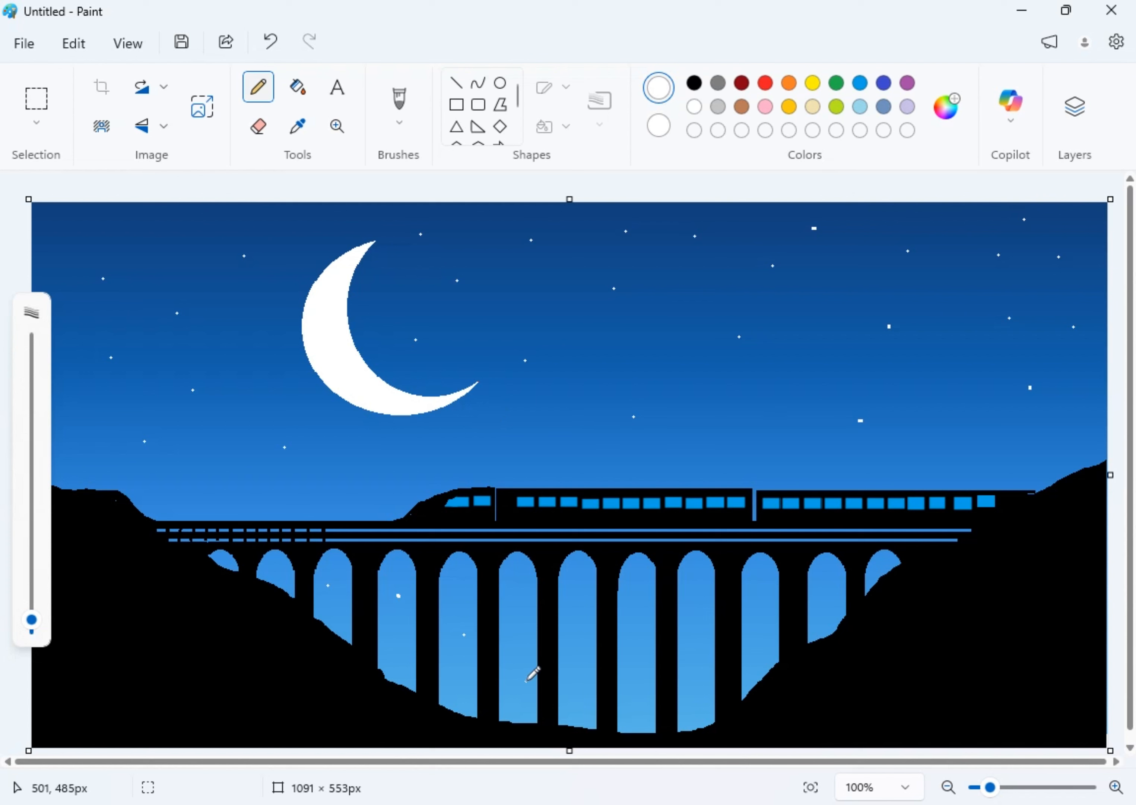
left_click(524, 680)
left_click(396, 640)
left_click(581, 609)
left_click(573, 690)
left_click(643, 665)
left_click(634, 614)
left_click(663, 631)
left_click(758, 632)
left_click(826, 601)
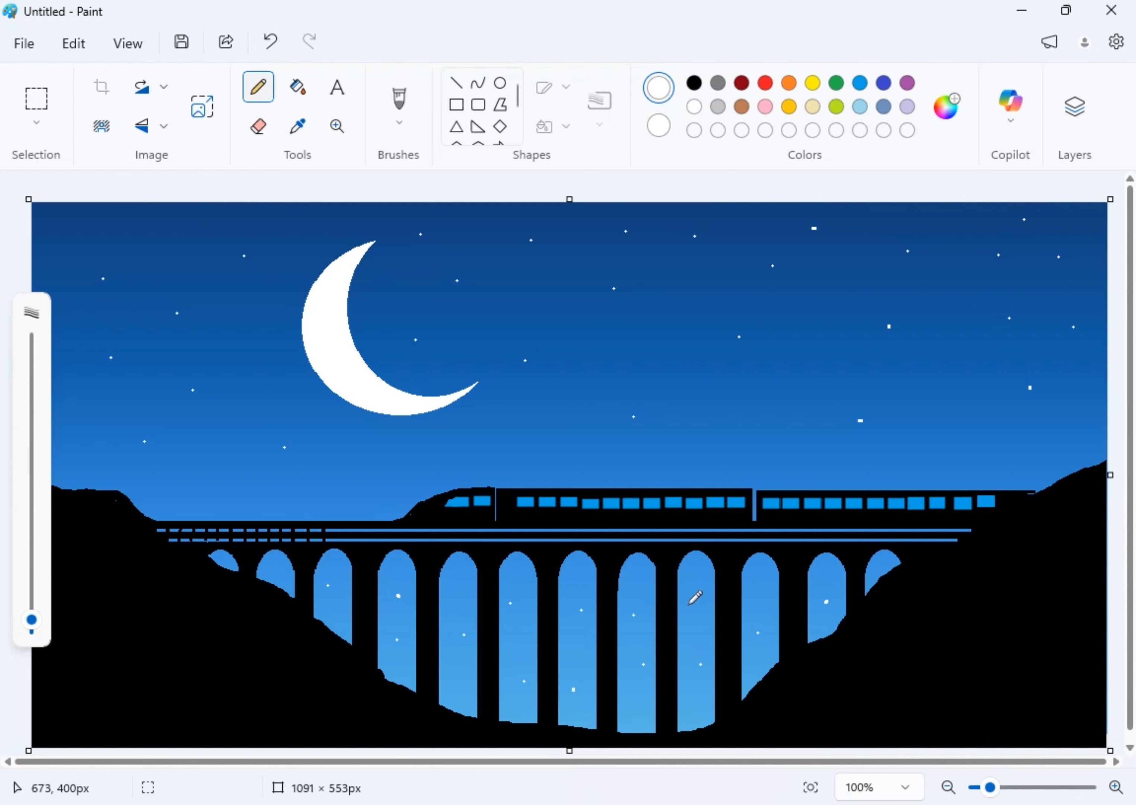
Trace the upper edges of both black valley slopes with thin white pencil lines at the smallest pencil size
left_click(30, 636)
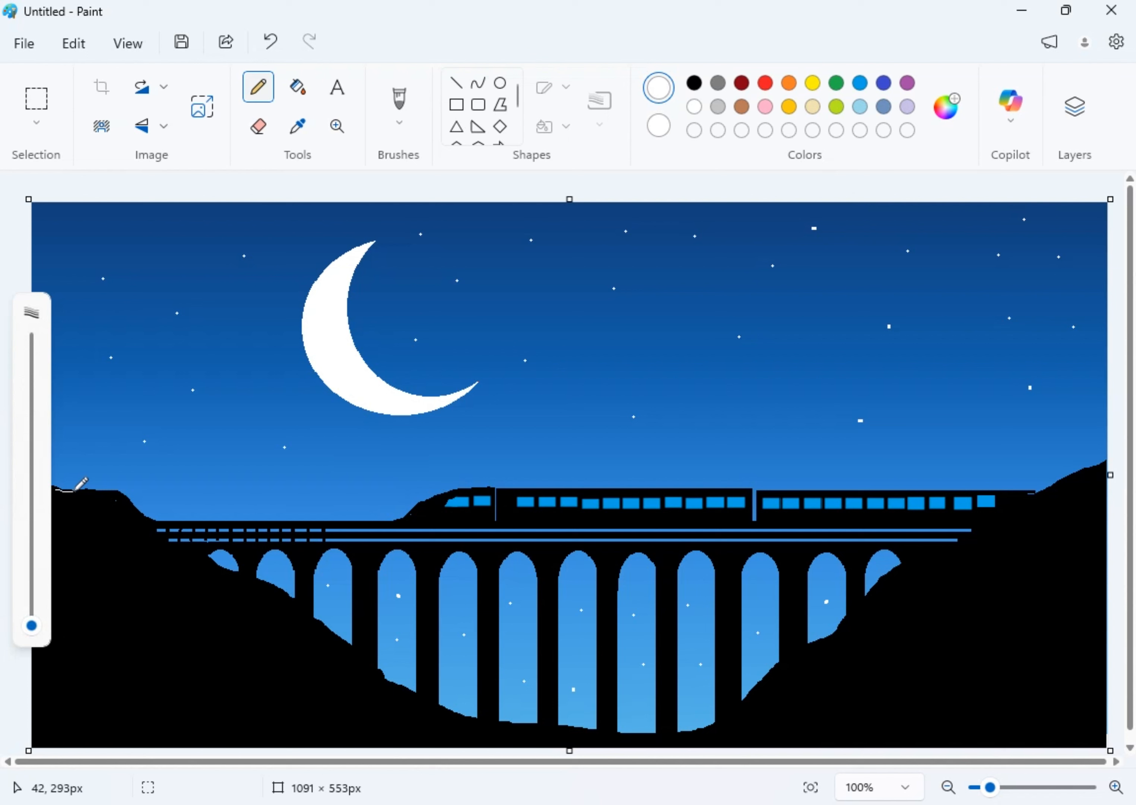
mouse_move(73, 492)
left_mouse_down()
mouse_move(102, 482)
mouse_move(131, 499)
mouse_move(165, 544)
mouse_move(301, 611)
mouse_move(443, 721)
mouse_move(569, 745)
mouse_move(708, 738)
mouse_move(748, 706)
left_mouse_up()
mouse_move(801, 650)
left_mouse_down()
mouse_move(972, 529)
mouse_move(1107, 471)
left_mouse_up()
left_click(718, 107)
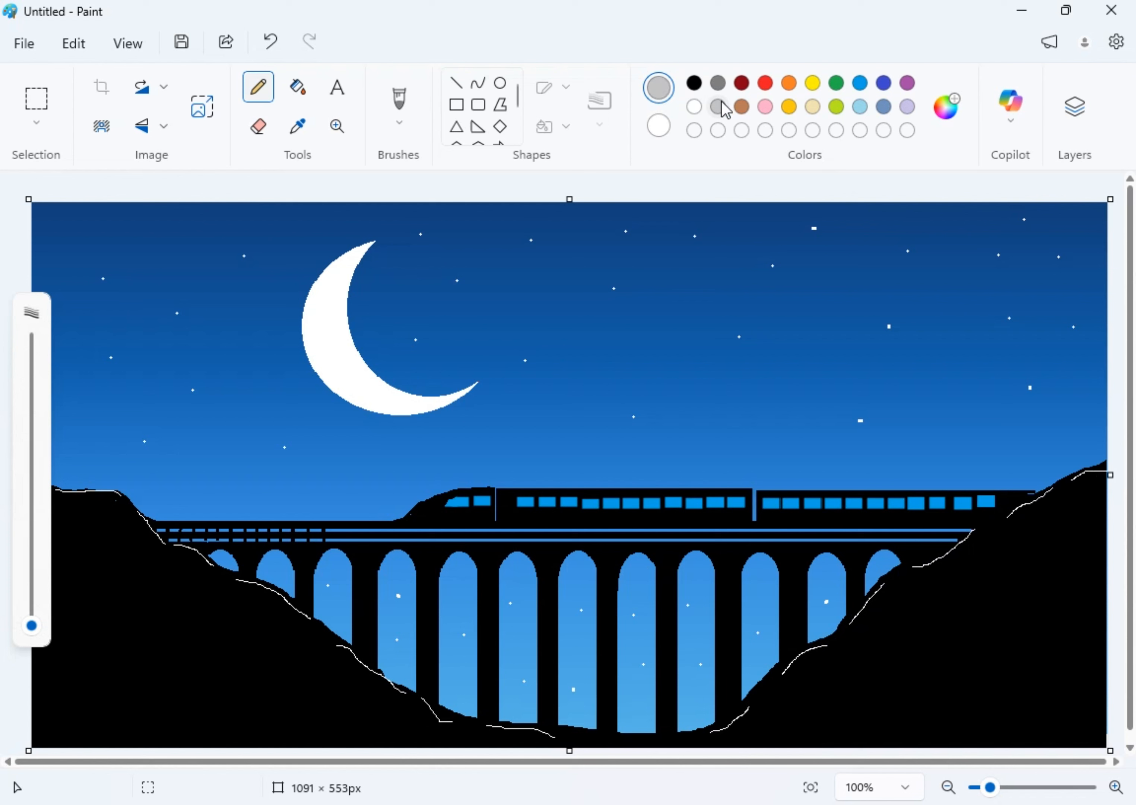
left_click_drag(79, 588, 110, 587)
left_click_drag(165, 611, 229, 627)
left_click_drag(160, 650, 204, 652)
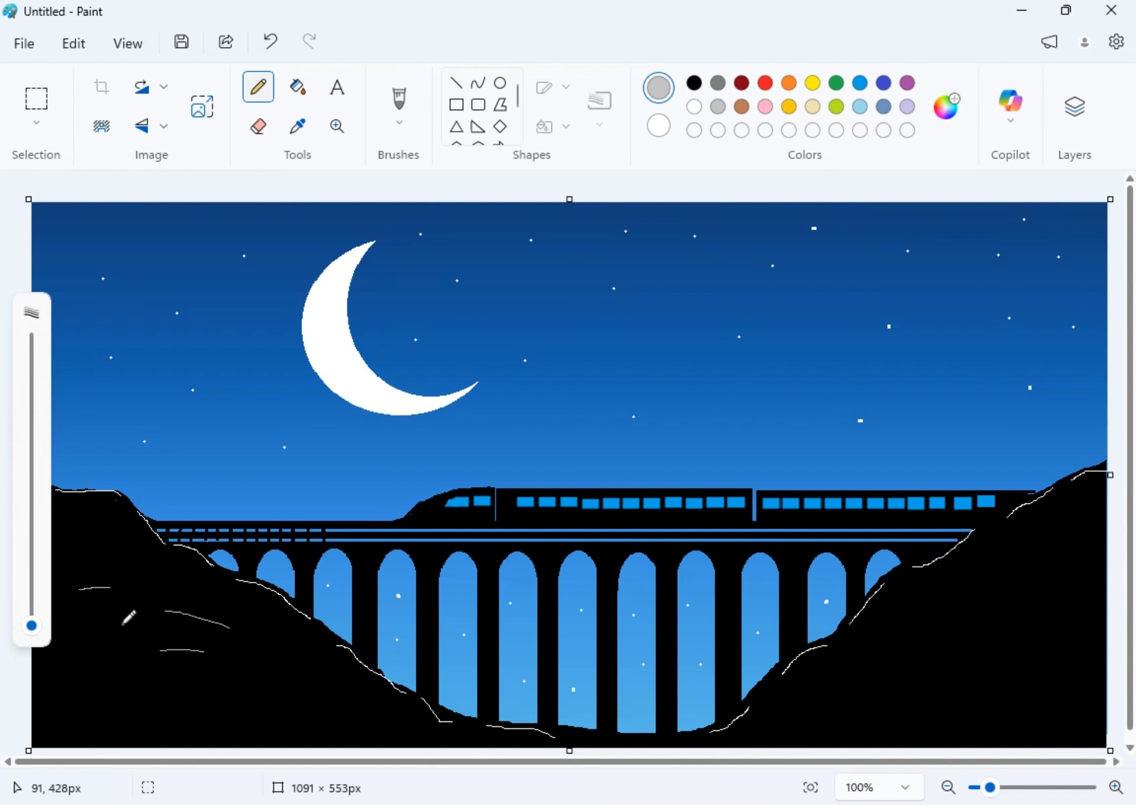
left_click_drag(122, 625, 160, 630)
key("ctrl+z")
key("ctrl+z")
key("ctrl+z")
key("ctrl+z")
key("ctrl+z")
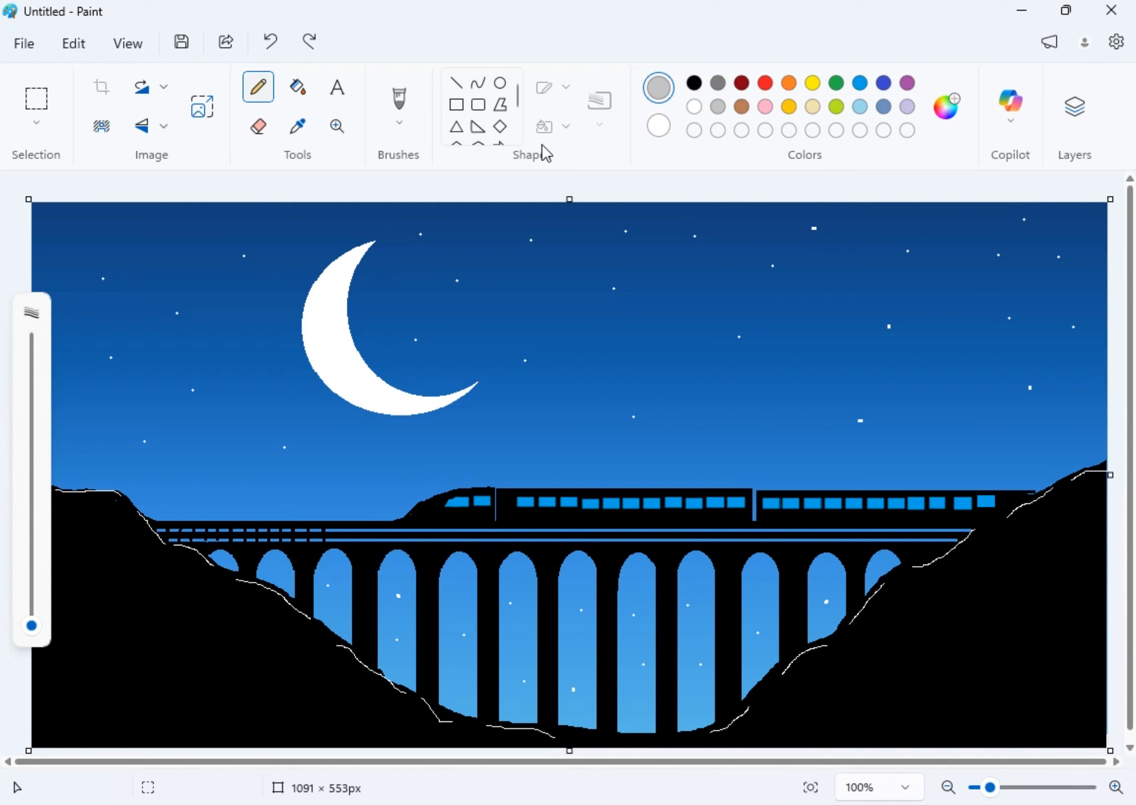
Sketch short, scattered dark gray pencil strokes across the left black hillside as rock texture
left_click(717, 84)
mouse_move(65, 537)
left_mouse_down()
mouse_move(93, 535)
mouse_move(145, 580)
mouse_move(206, 598)
left_mouse_up()
mouse_move(102, 640)
left_mouse_down()
mouse_move(207, 660)
mouse_move(248, 646)
left_mouse_up()
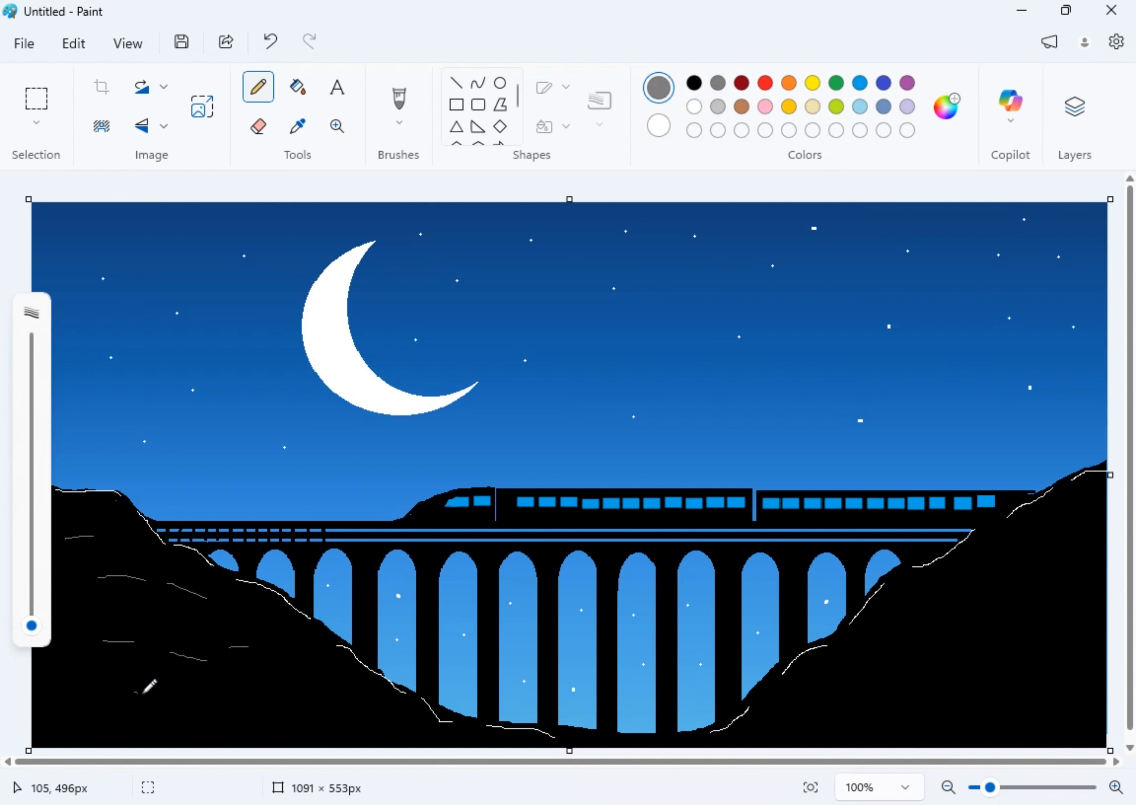
left_click_drag(134, 691, 212, 699)
left_click_drag(256, 691, 369, 704)
Add short, scattered dark gray pencil strokes across the right black hillside as matching rock texture
left_click_drag(825, 718, 844, 716)
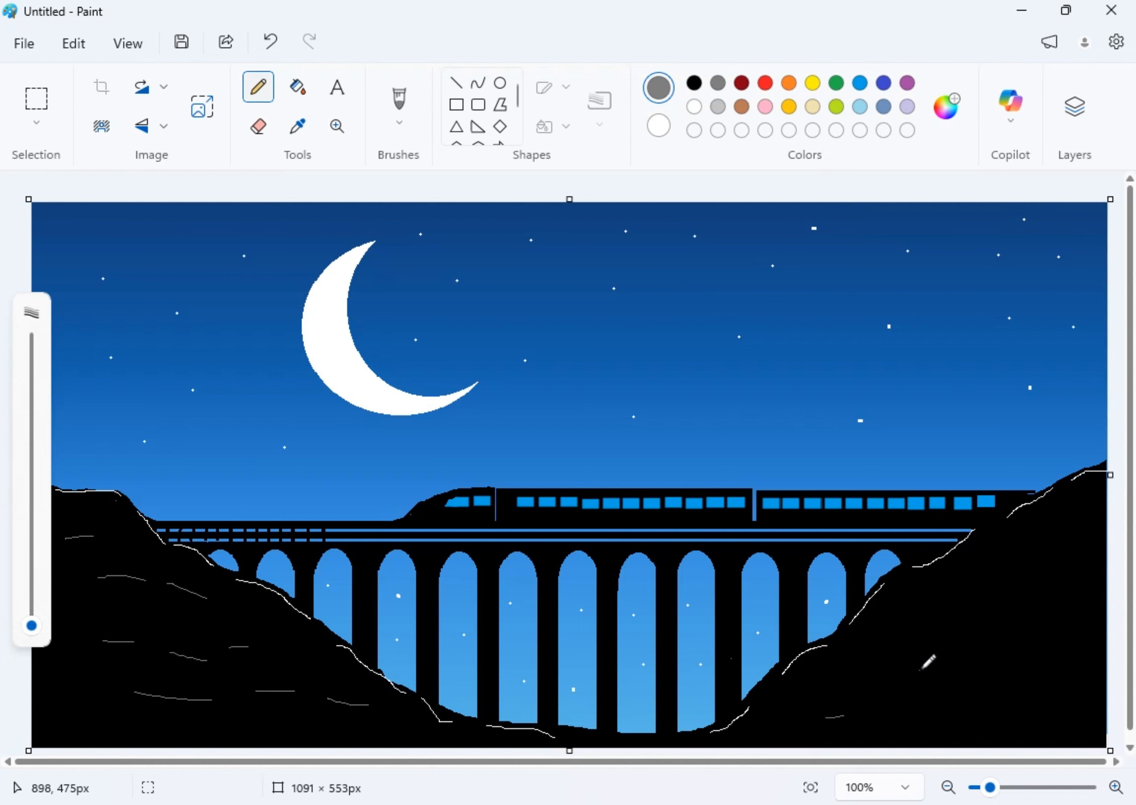
left_click_drag(921, 669, 969, 658)
left_click_drag(1000, 623, 1036, 608)
left_click_drag(1063, 537, 1043, 558)
left_click_drag(937, 599, 962, 591)
left_click_drag(985, 687, 1063, 690)
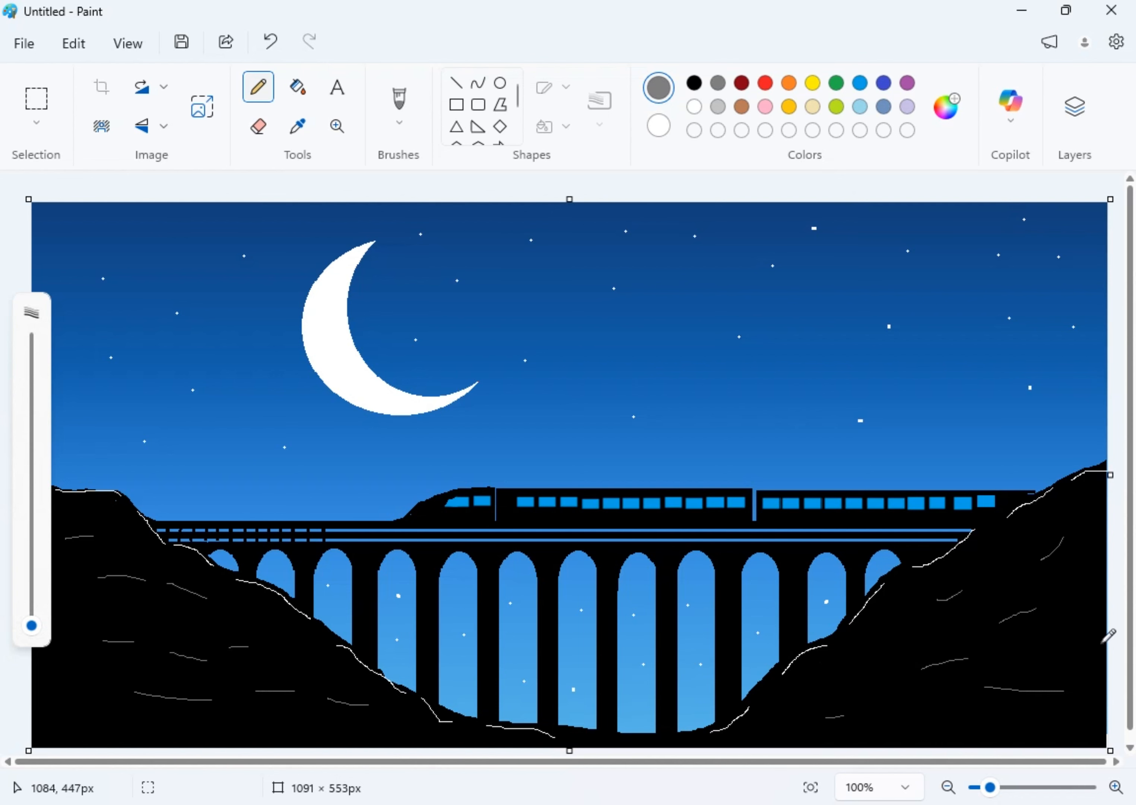